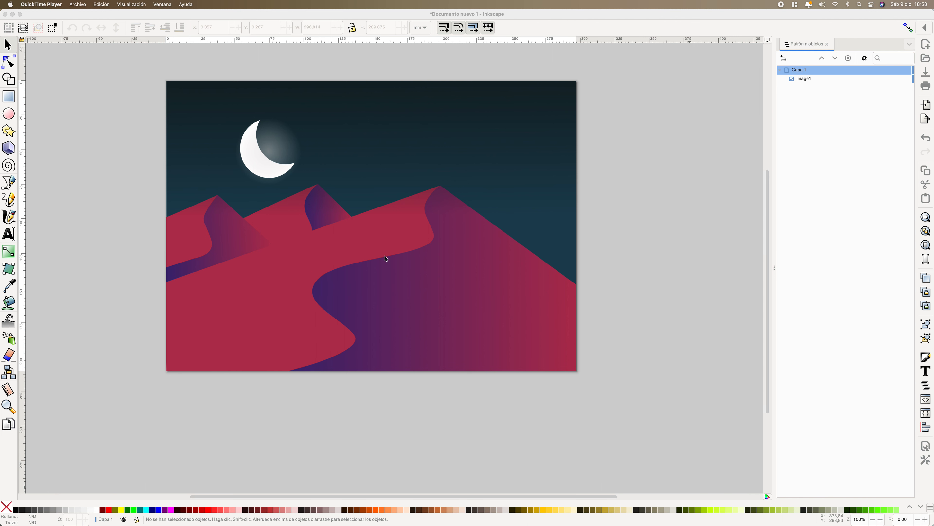
click(419, 203)
drag(456, 212, 320, 239)
key(super+z)
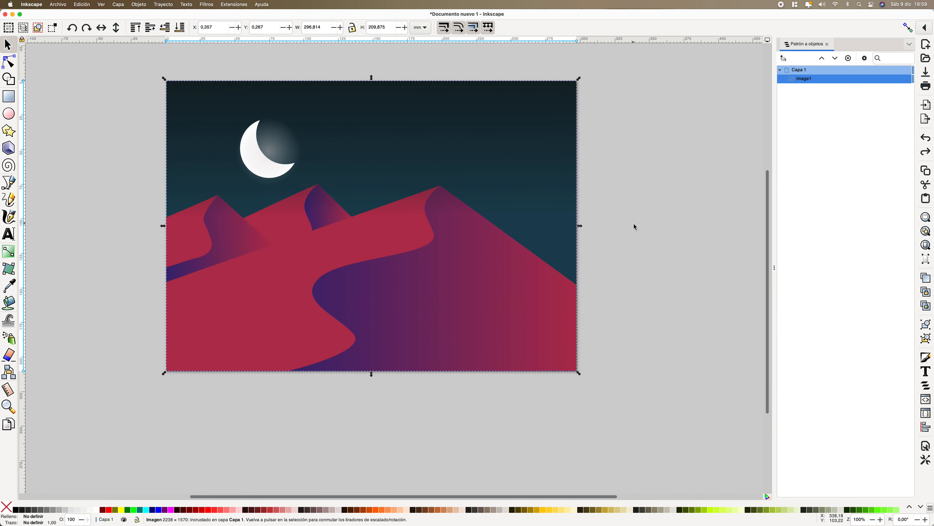
Rename the layer Capa 1 as IMAGEN and collapse it in the object list.
double_click(805, 71)
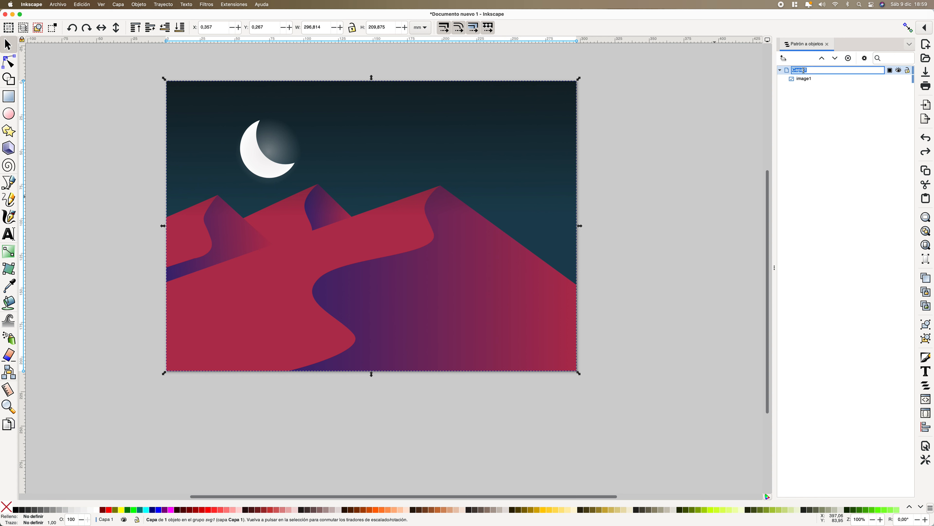
text(IMAGEN)
key(Return)
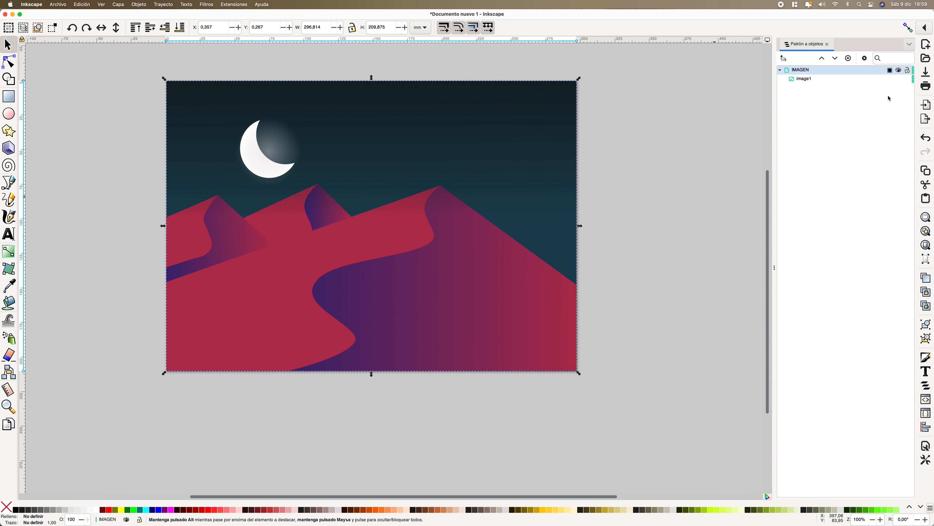
click(780, 70)
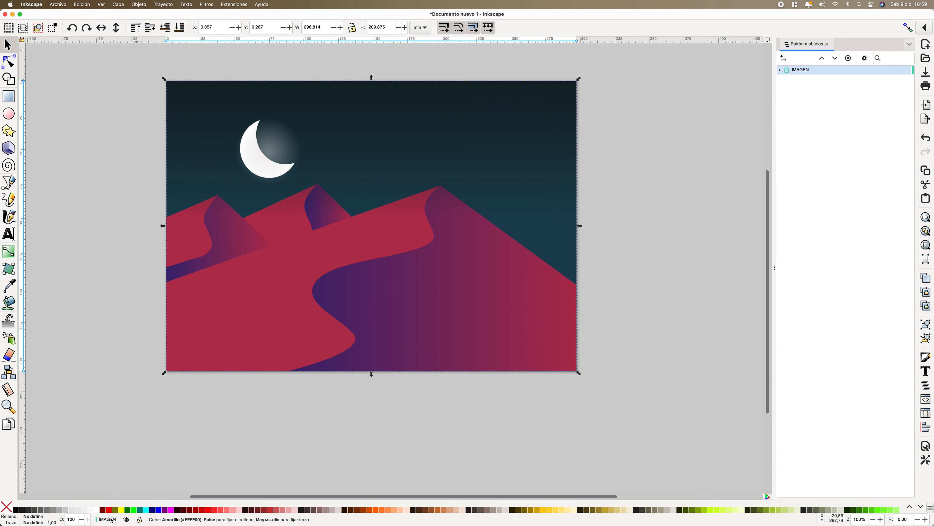
Set the opacity of the IMAGEN layer to 60% and deselect it.
click(73, 520)
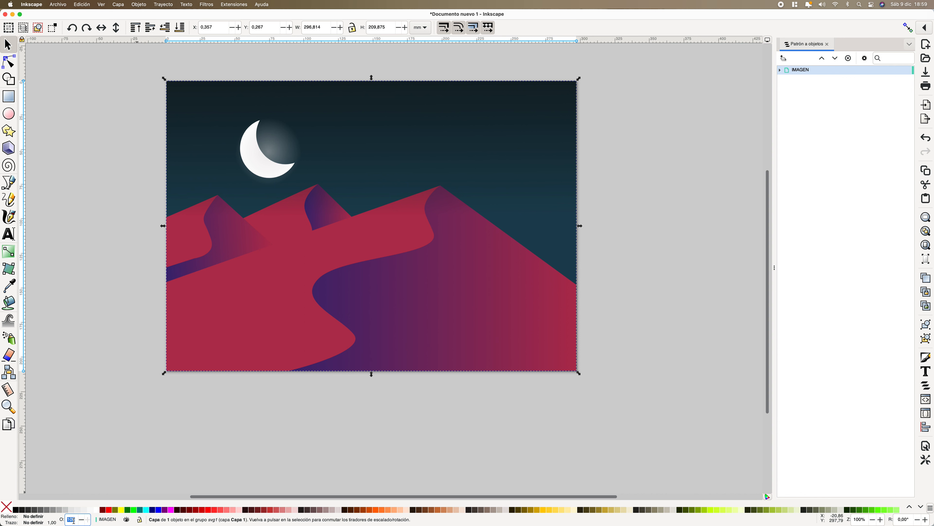
text(50)
key(Return)
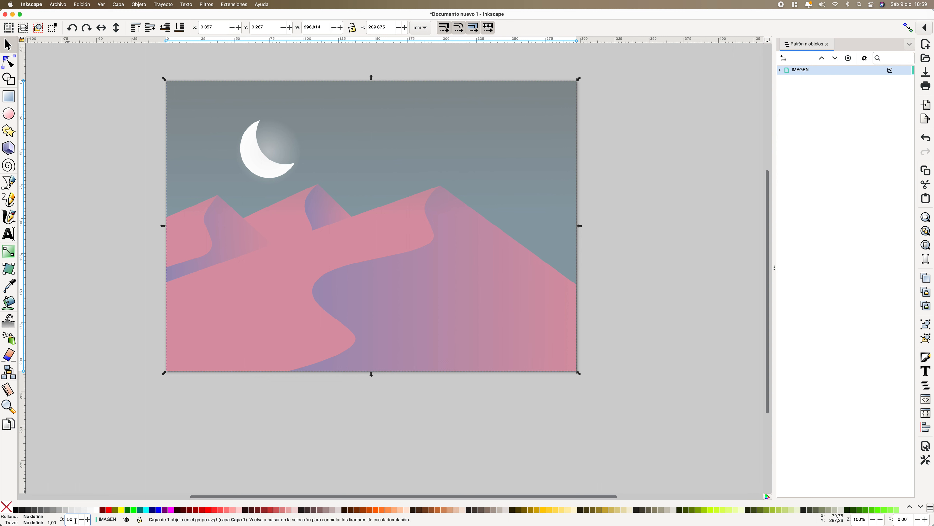
drag(75, 520, 65, 522)
text(60)
key(Return)
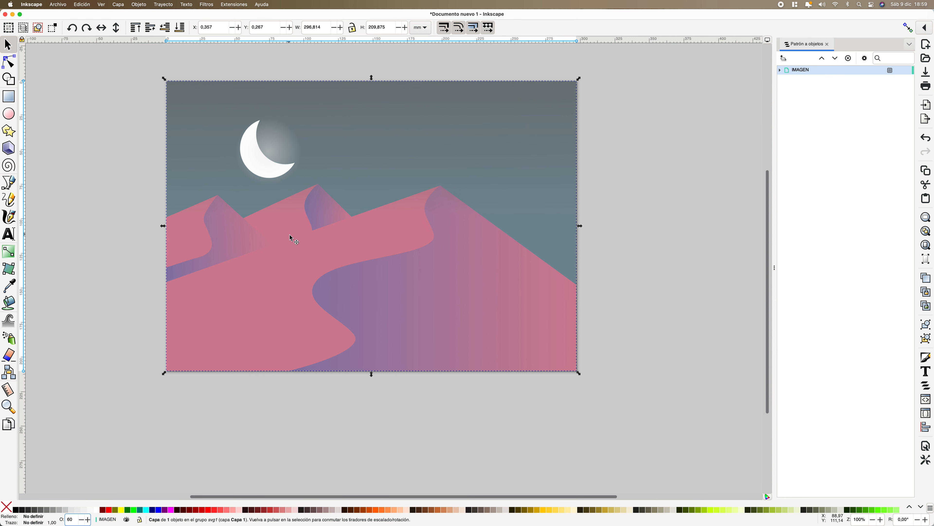
click(136, 217)
Lock the IMAGEN layer so the reference picture cannot be edited.
scroll(342, 176, up, 3)
scroll(342, 177, left, 5)
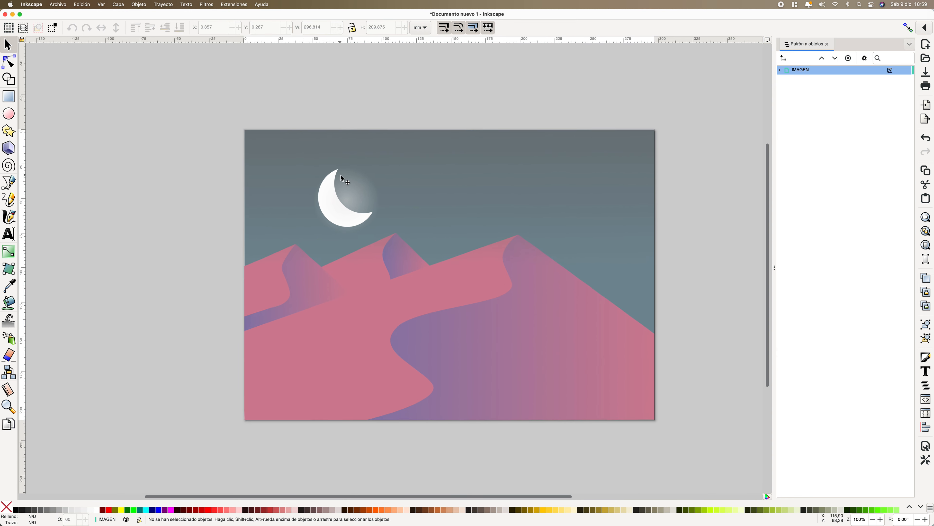
scroll(340, 174, down, 2)
scroll(341, 174, right, 2)
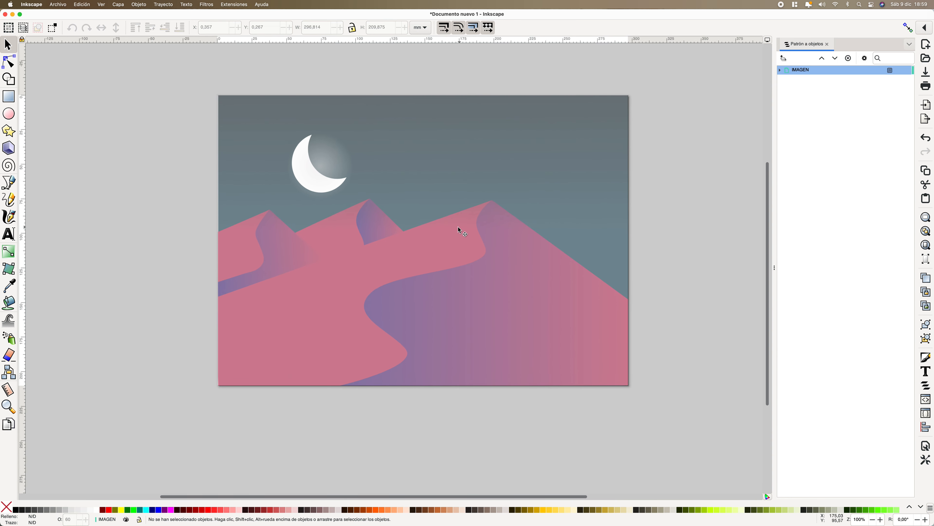
mouse_move(900, 72)
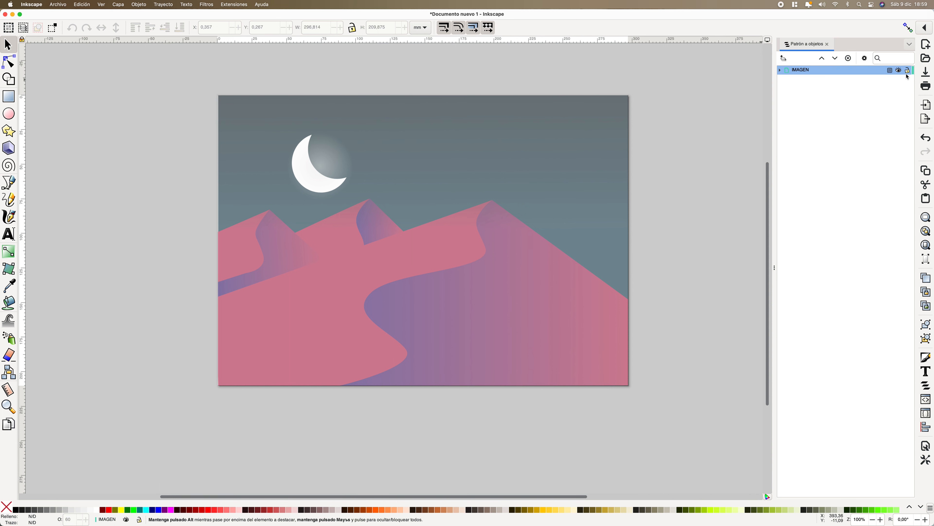
click(907, 70)
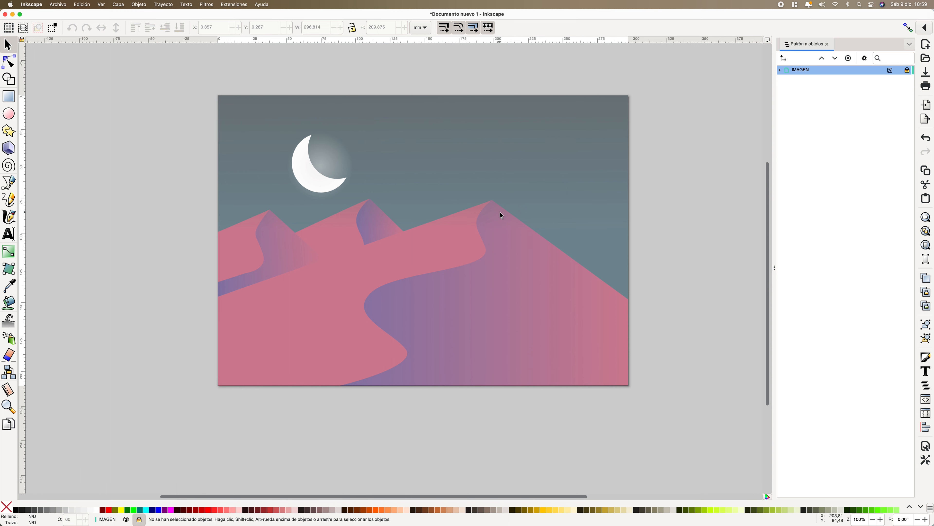
click(9, 182)
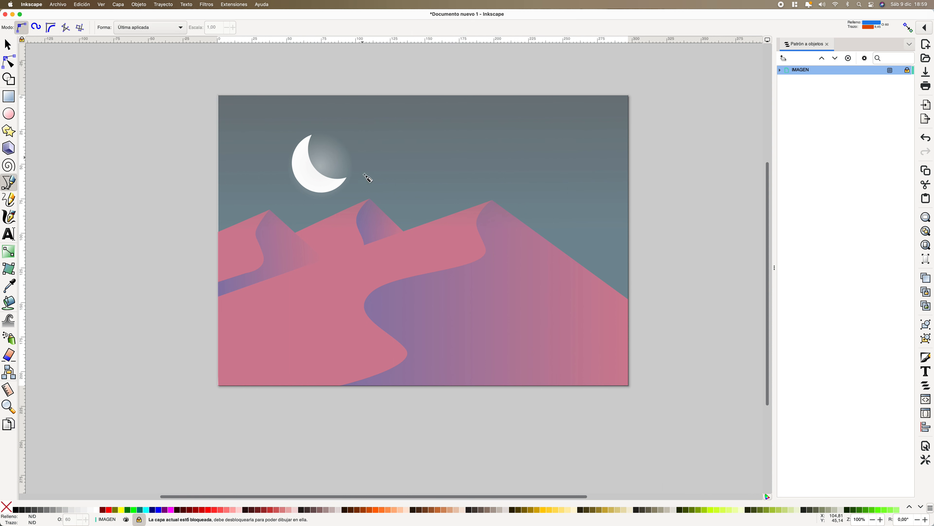
key(s)
Add a new layer named CIELO above the current IMAGEN layer.
click(784, 58)
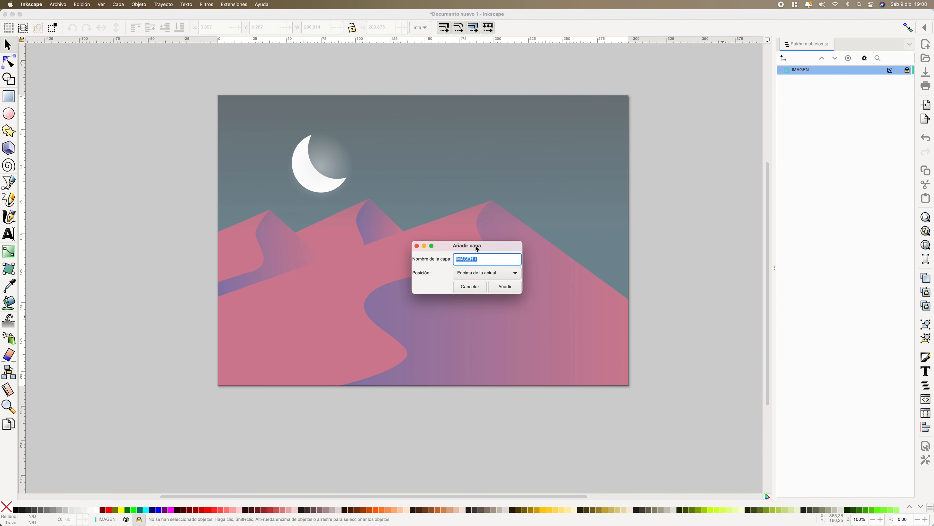
drag(477, 246, 415, 228)
click(414, 233)
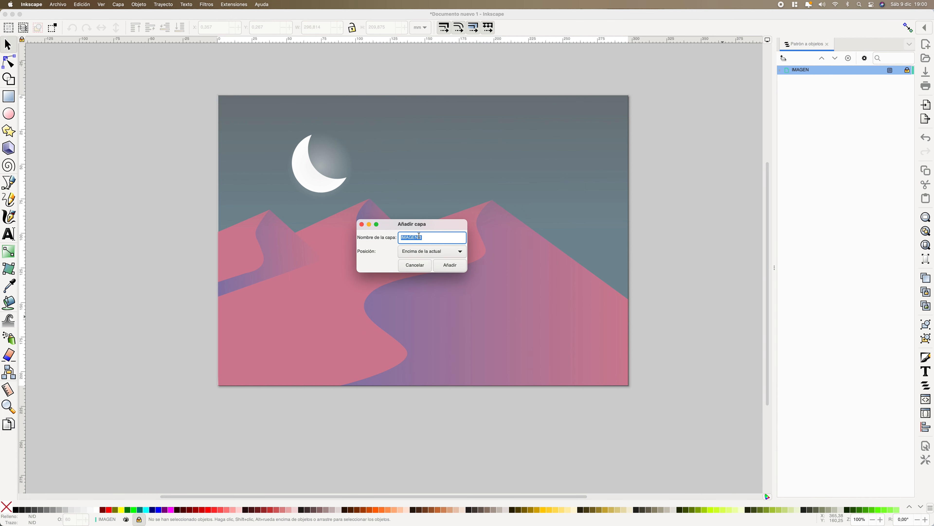
text(CIELO)
click(453, 265)
Draw a rectangle about 299 × 212 mm covering the whole page on the CIELO layer.
mouse_move(815, 74)
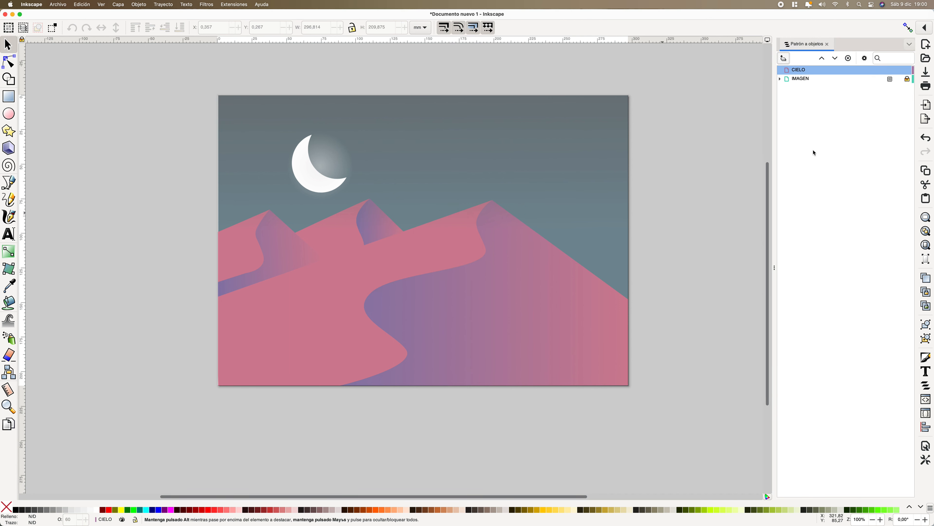
click(818, 71)
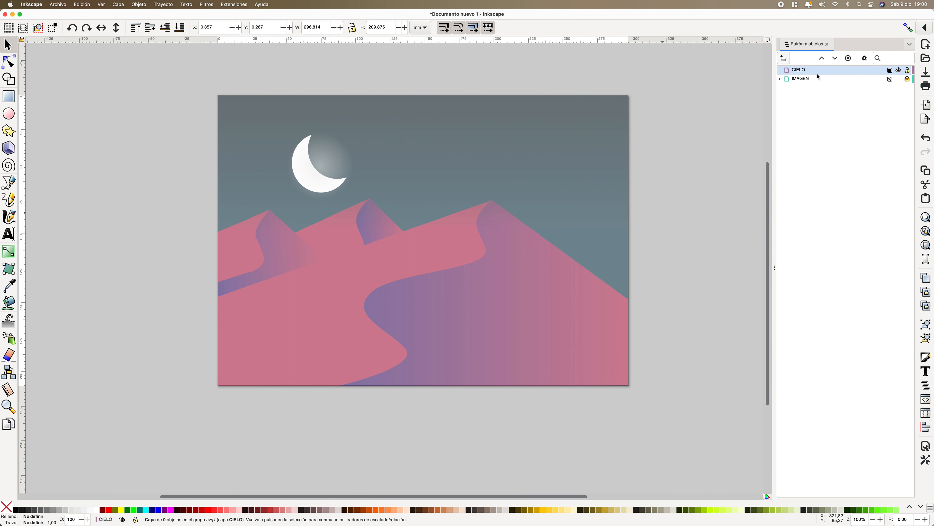
mouse_move(841, 74)
click(8, 96)
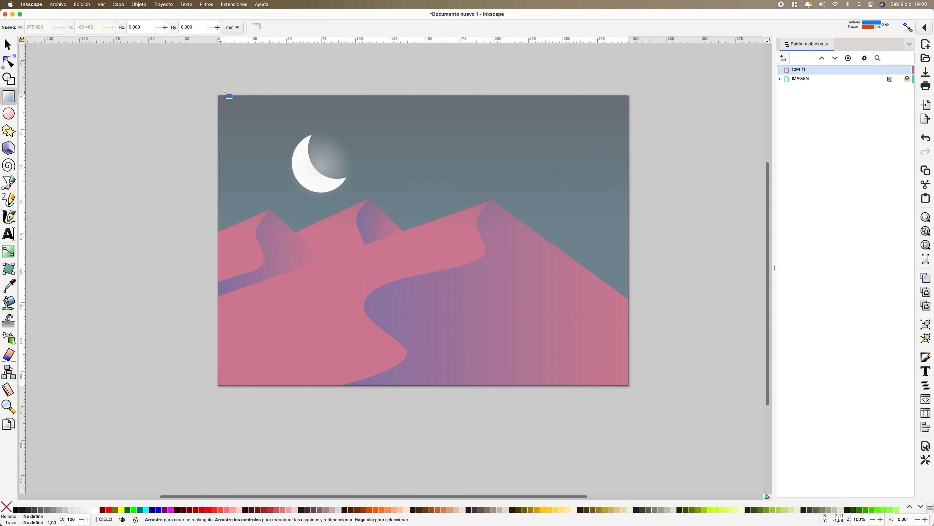
mouse_move(218, 96)
mouse_down()
mouse_move(460, 272)
mouse_move(630, 365)
mouse_move(631, 389)
mouse_up()
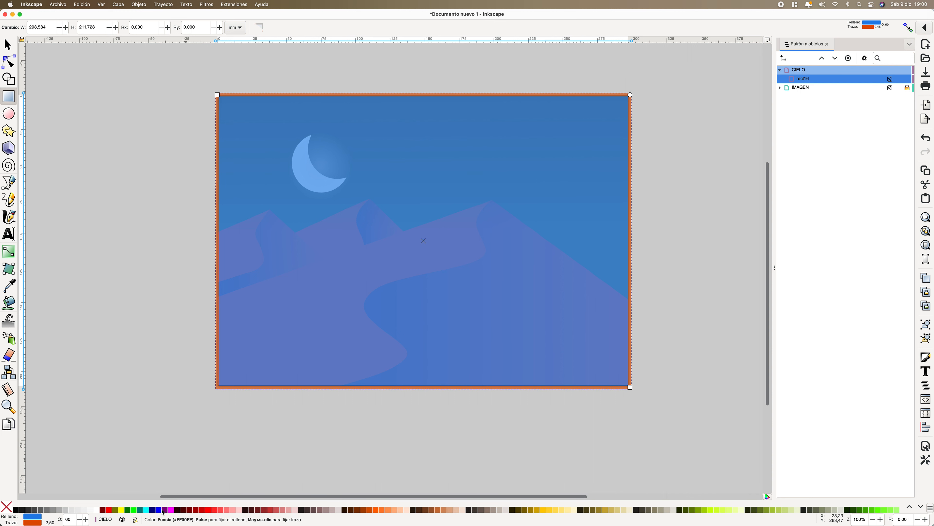
Set the sky rectangle's opacity to 100%.
click(71, 520)
text(100)
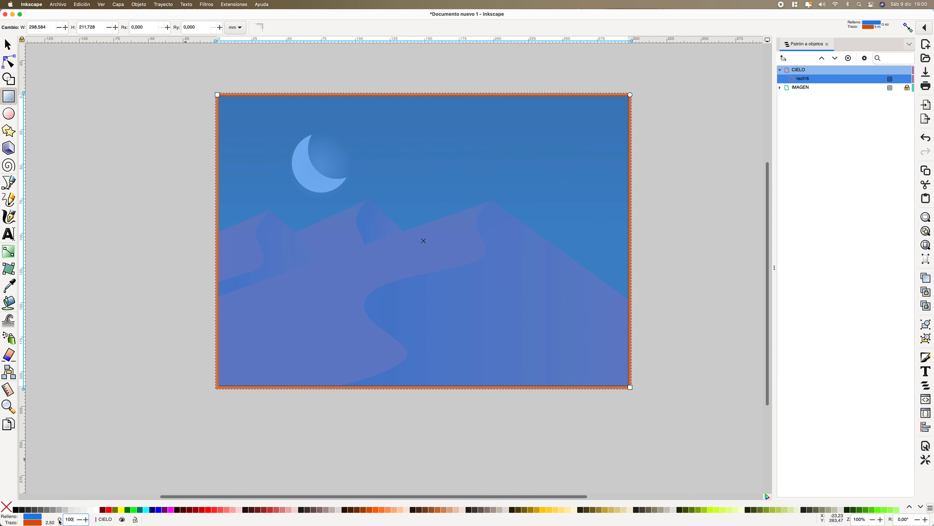
key(Return)
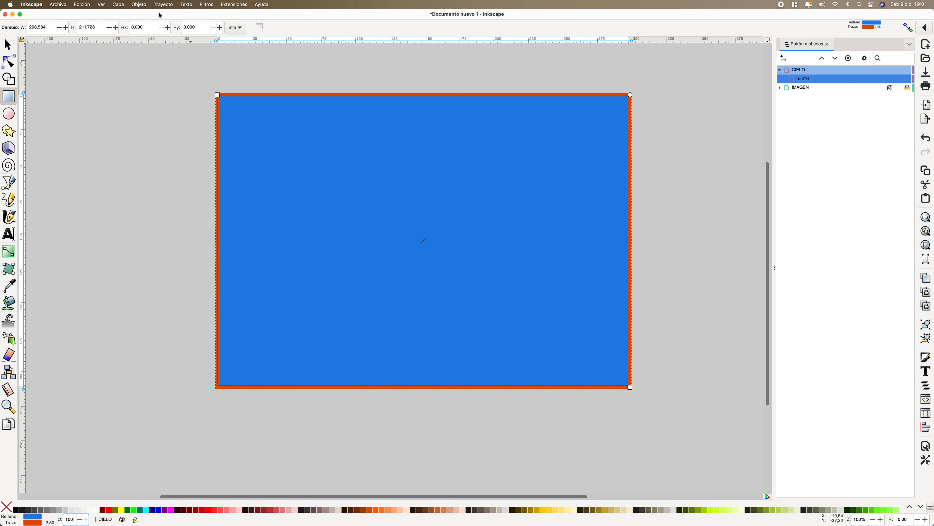
Change the sky rectangle's fill to a dark navy blue, RGB 17, 43, 104.
click(139, 4)
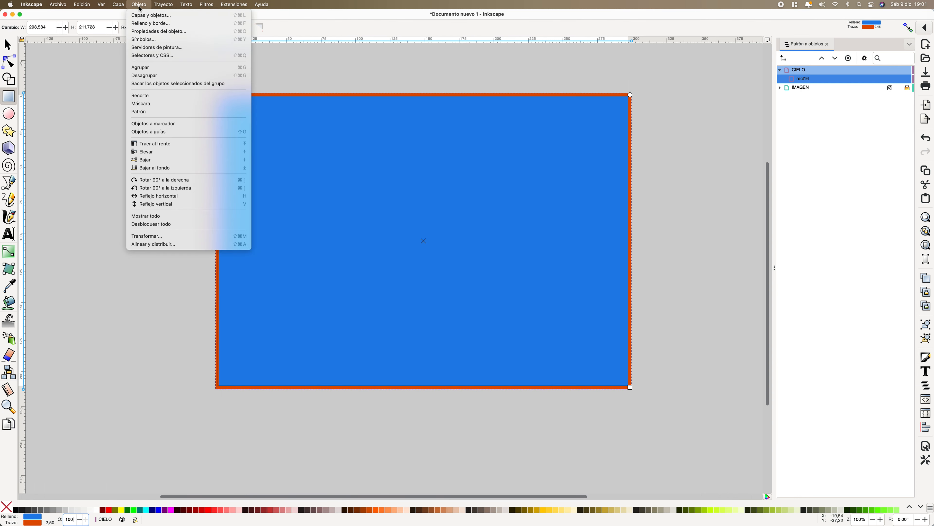
click(149, 23)
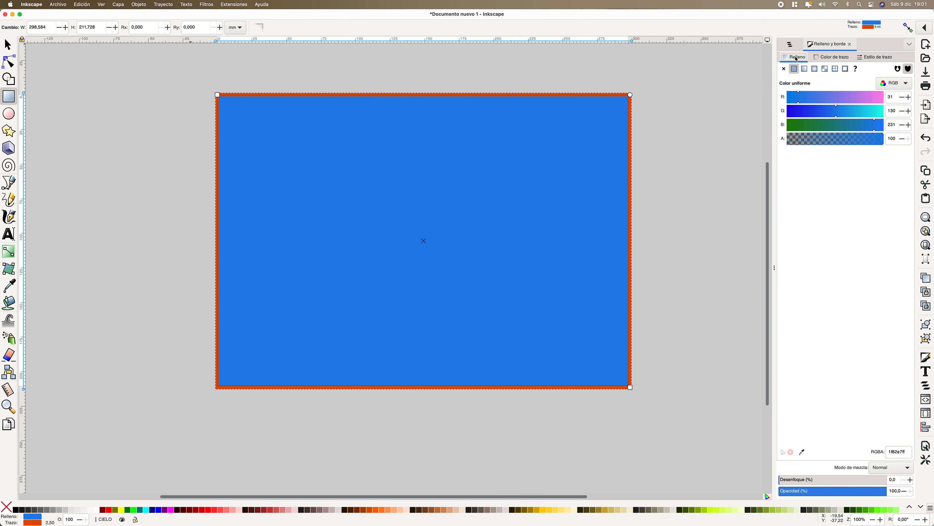
drag(818, 114, 832, 127)
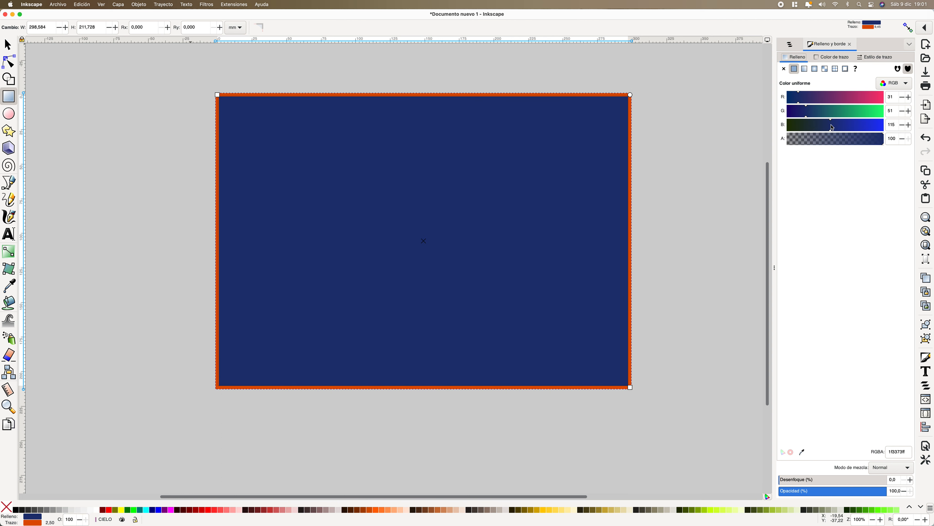
drag(799, 99, 801, 114)
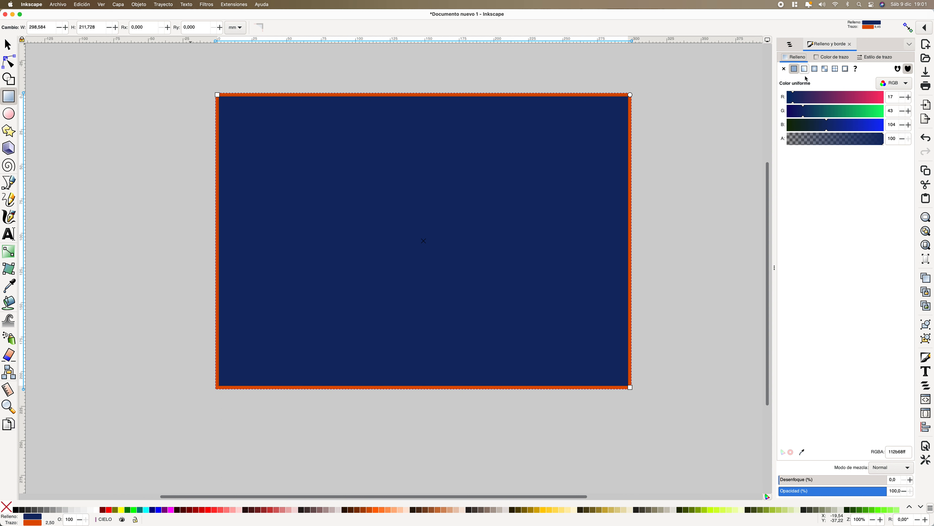
Remove the stroke colour from the sky rectangle and switch back to the selection tool.
click(831, 57)
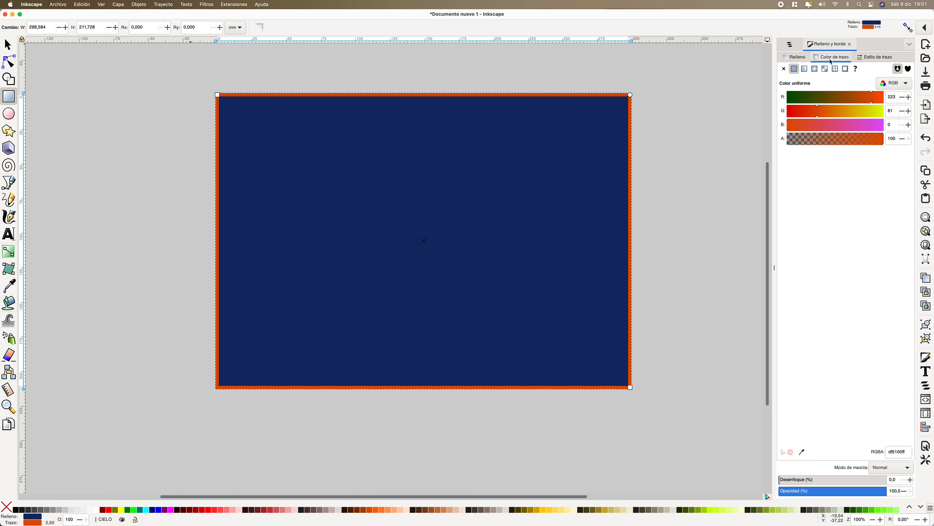
click(784, 69)
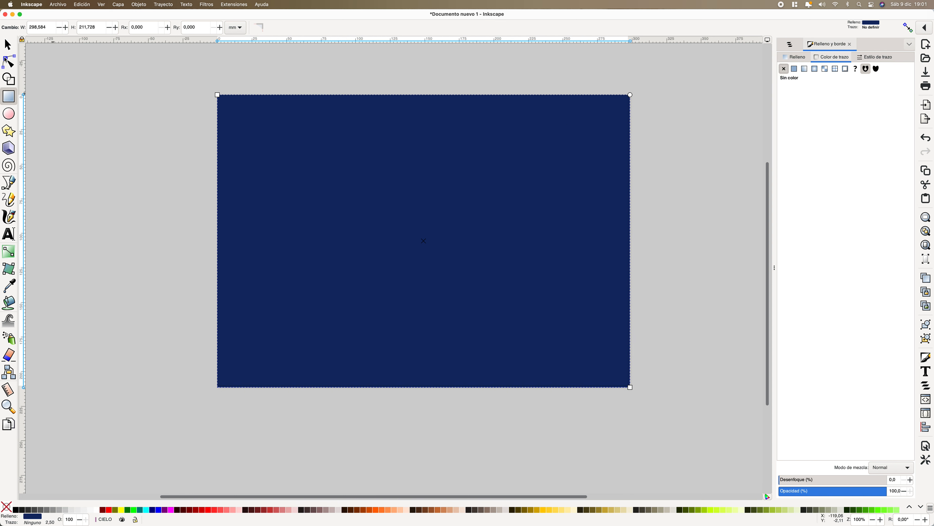
click(11, 49)
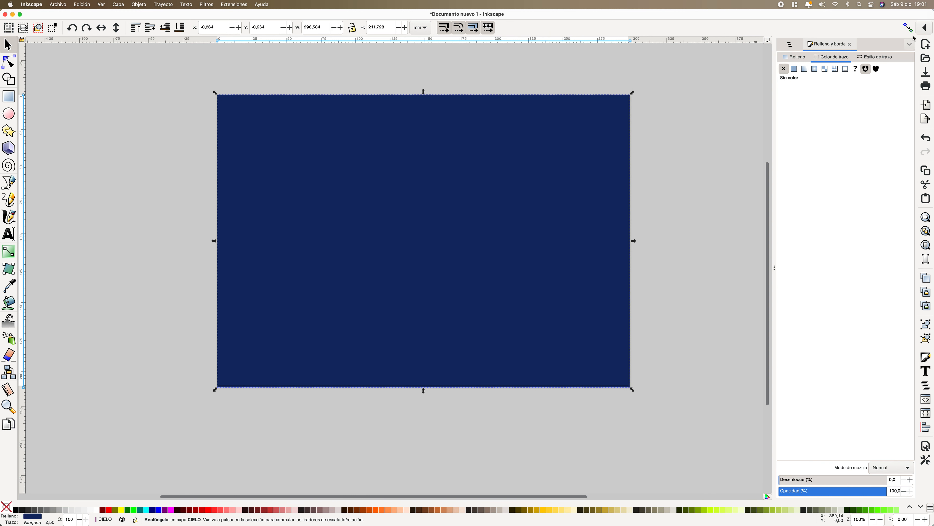
Close the Fill and Stroke settings and collapse the CIELO layer in the object list.
click(909, 44)
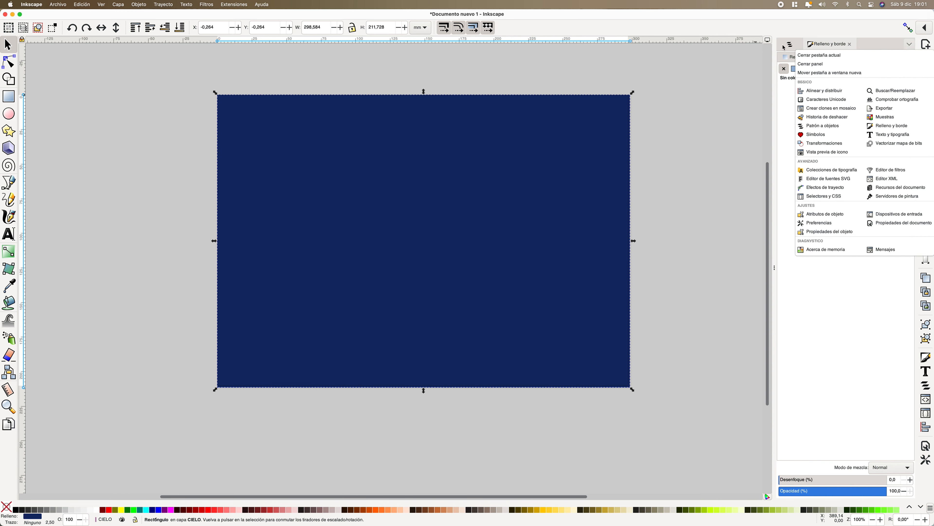
click(783, 48)
click(910, 44)
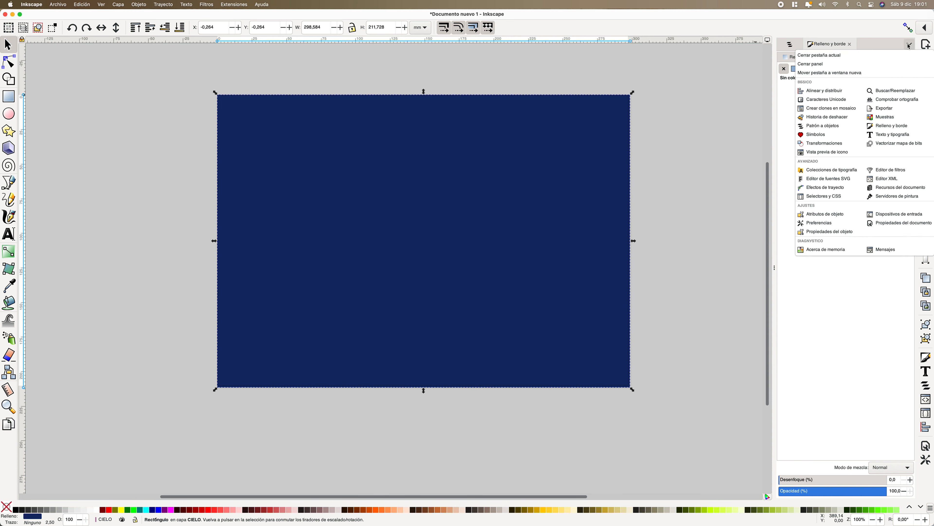
click(851, 57)
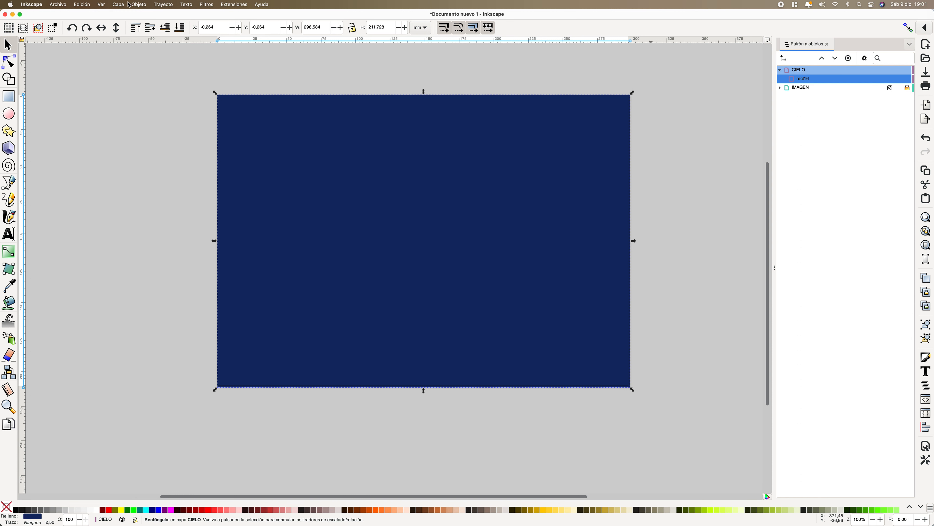
click(118, 4)
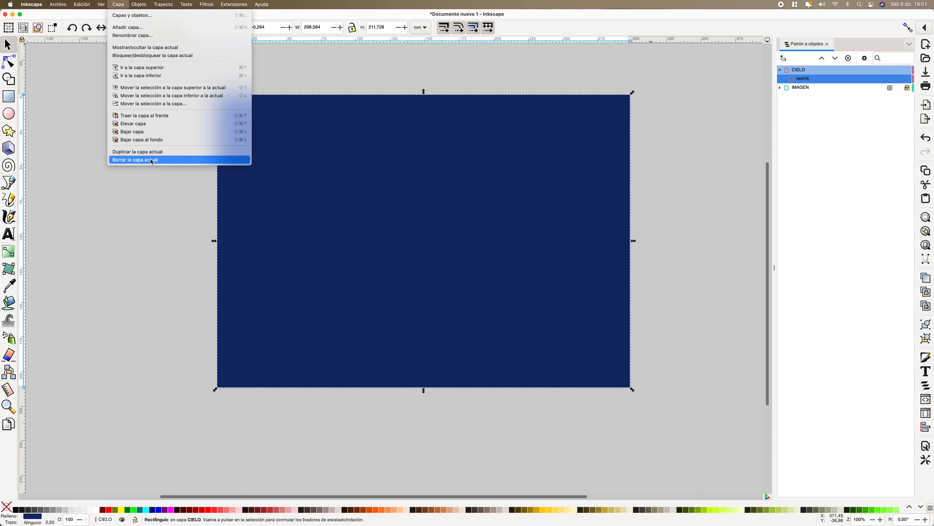
click(781, 64)
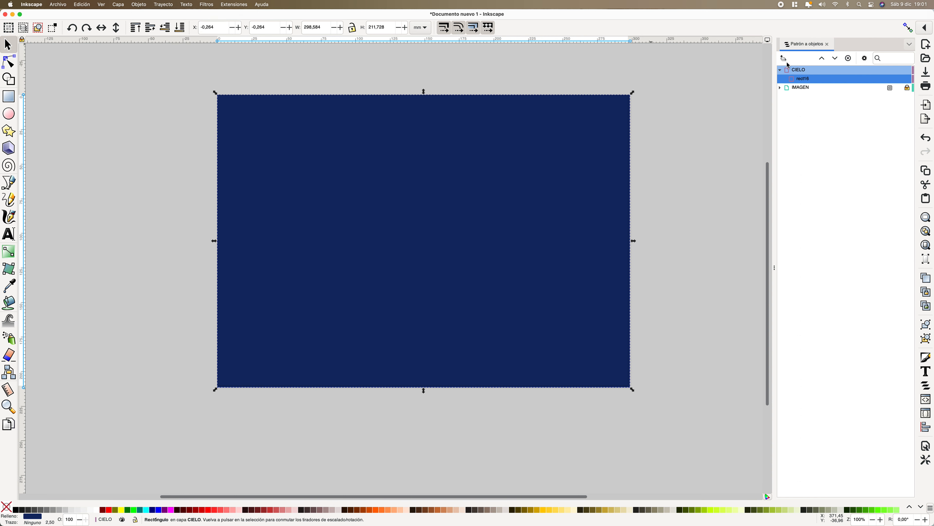
click(781, 70)
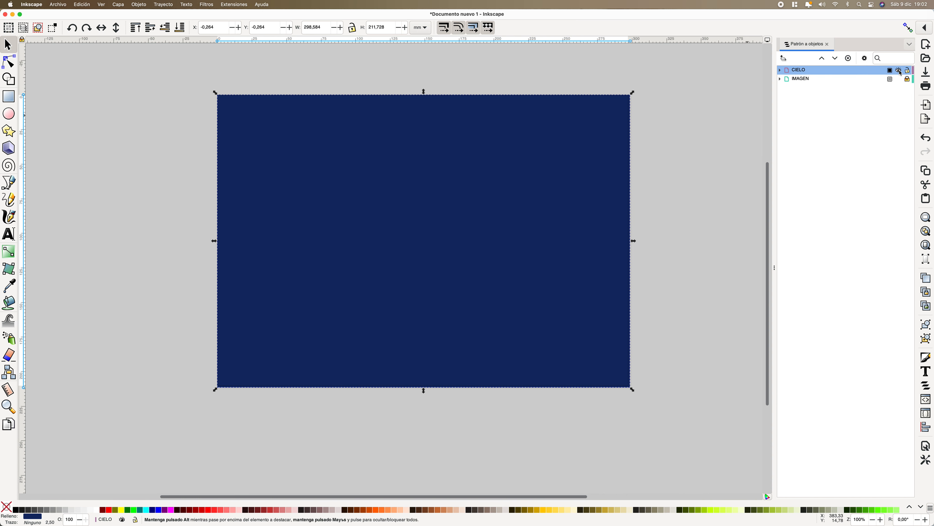
Hide and show the CIELO layer to compare it with the reference picture underneath.
click(899, 70)
click(899, 71)
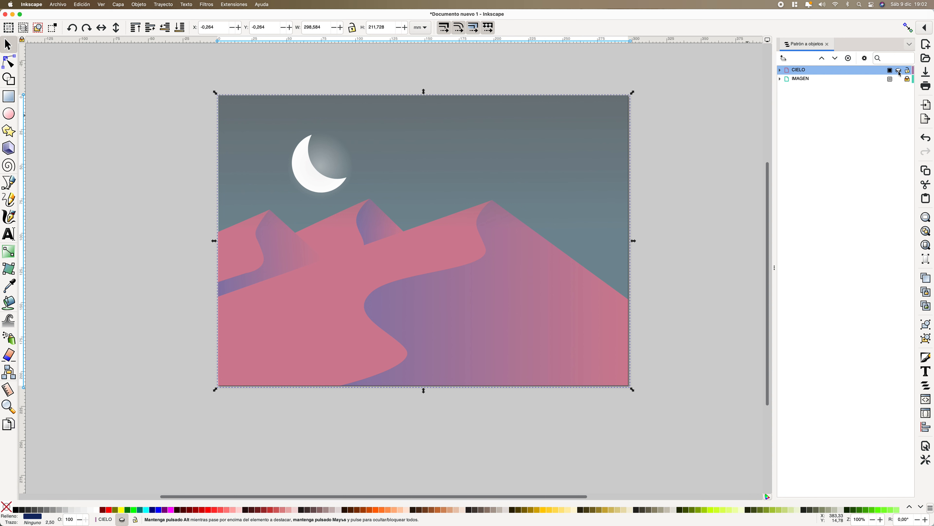
click(899, 71)
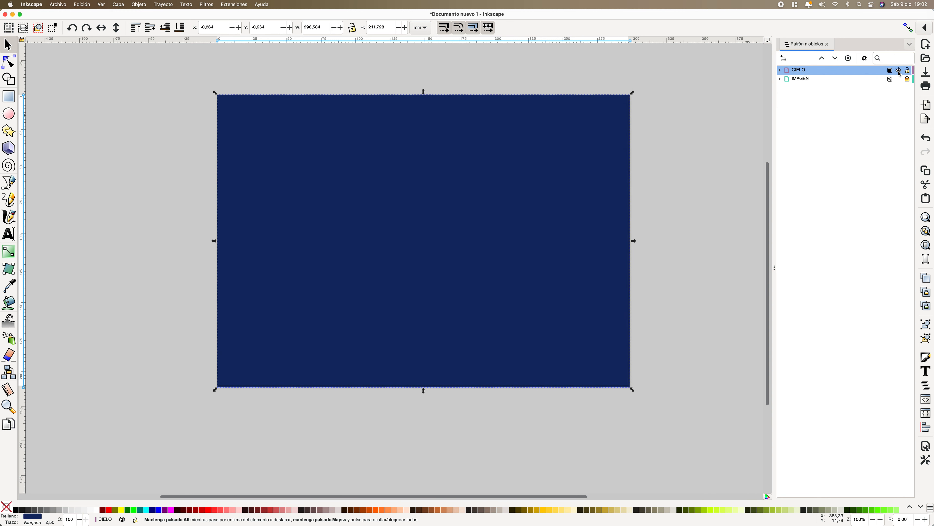
Leave the CIELO layer hidden and add a new layer named MONTAÑAS above it.
click(900, 71)
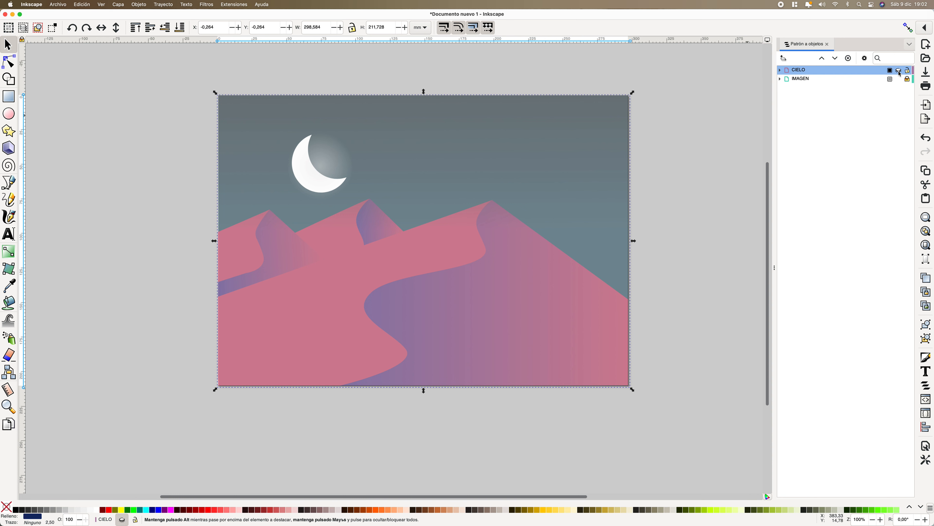
click(899, 71)
click(899, 71)
click(784, 59)
text(MONTAÑAS)
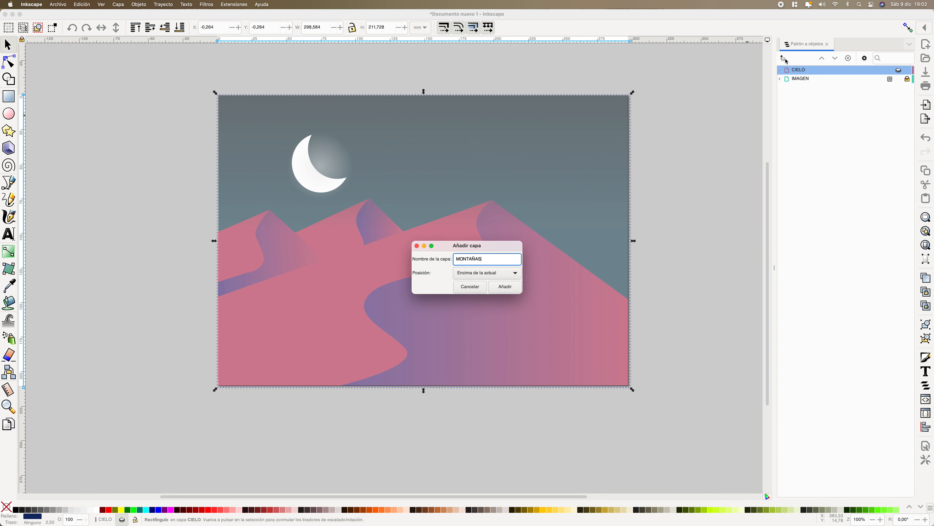
click(500, 289)
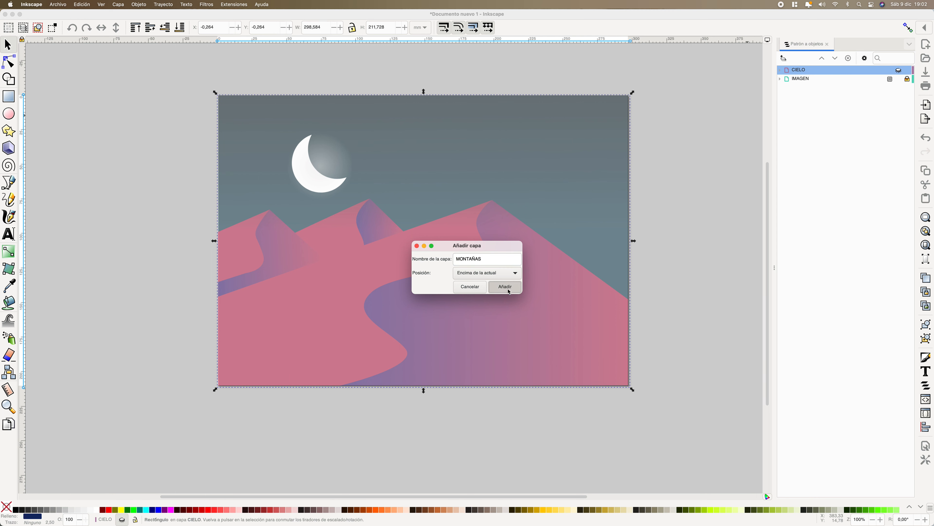
click(509, 291)
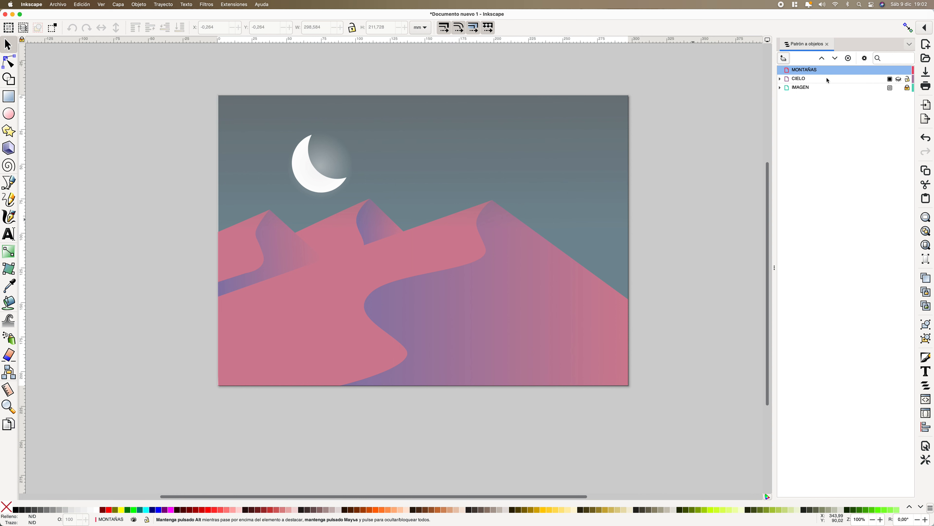
click(899, 80)
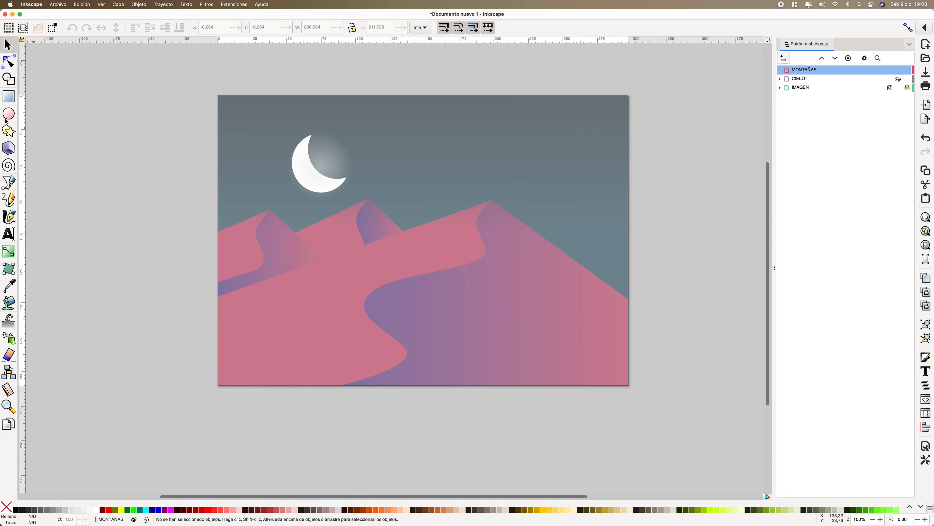
Trace the middle mountain with the Pen tool as a closed five-point shape reaching both lower page corners, about 297 by 135 mm.
click(9, 181)
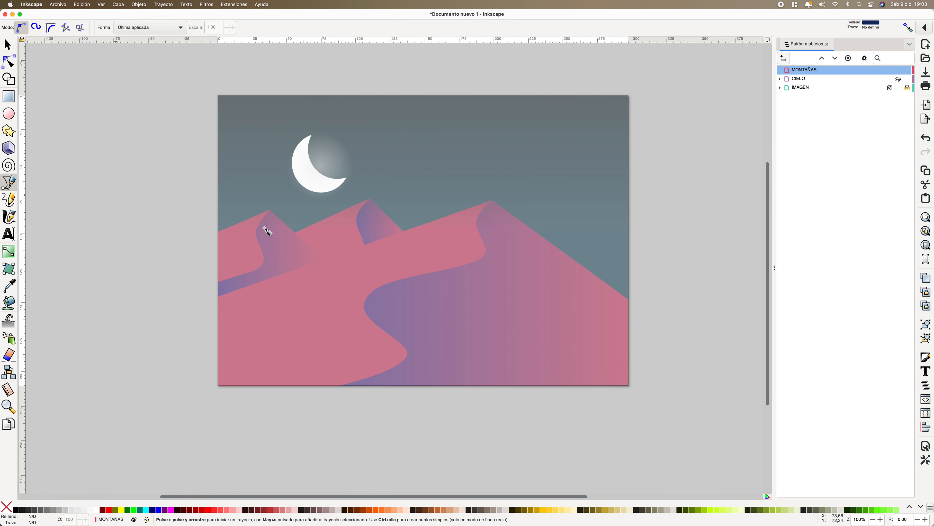
click(368, 199)
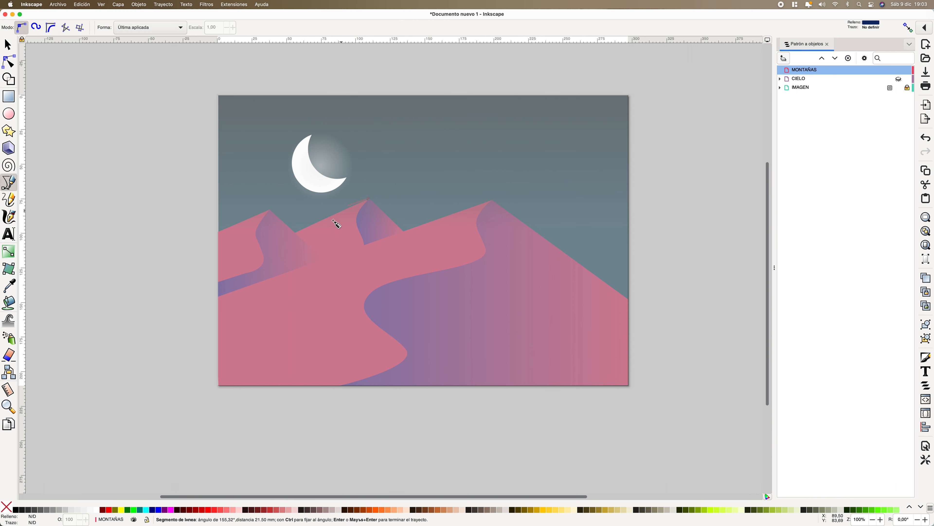
click(219, 270)
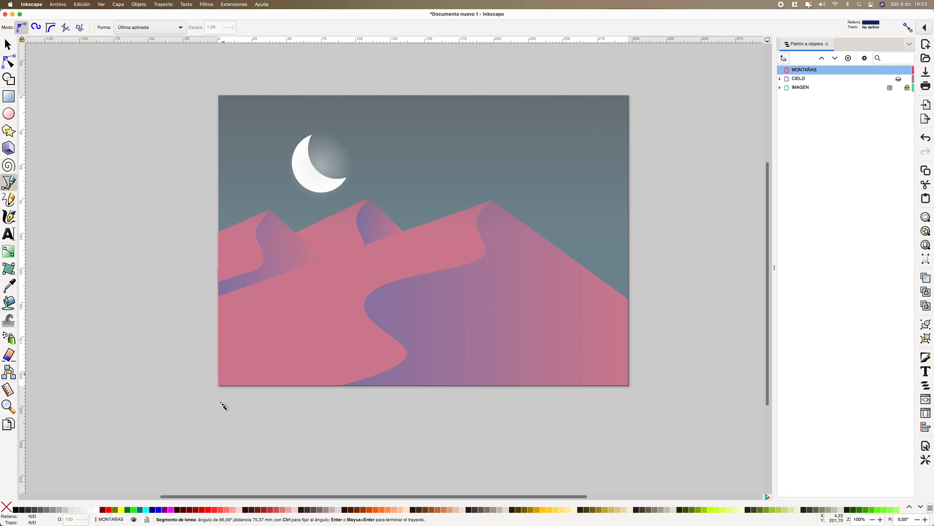
click(218, 386)
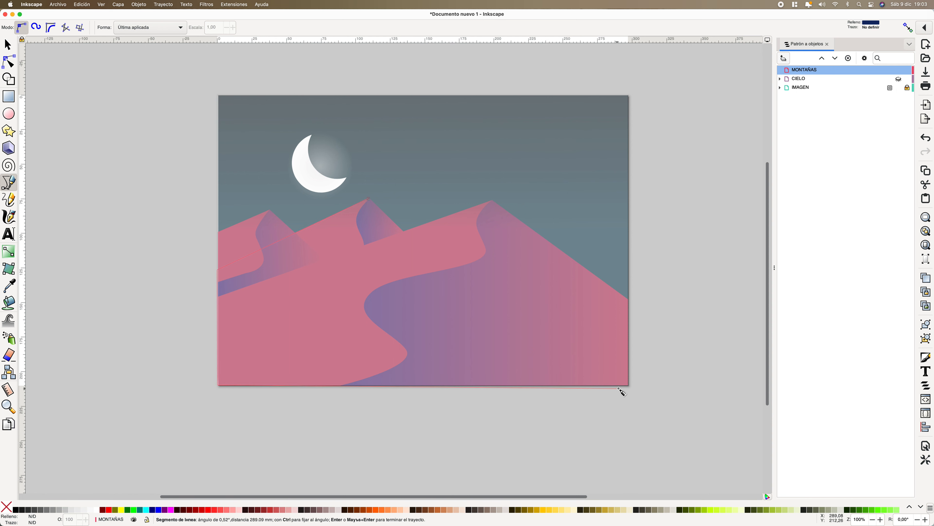
click(629, 386)
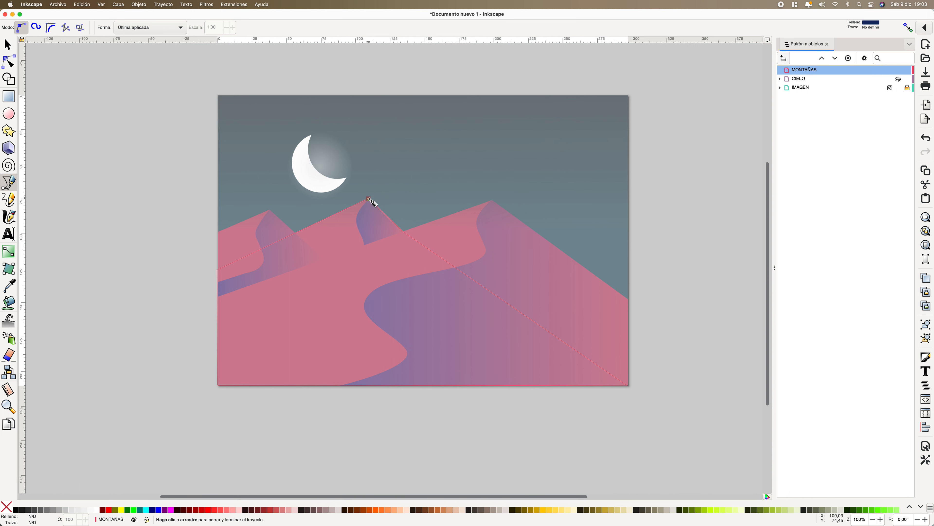
scroll(372, 202, down, 2)
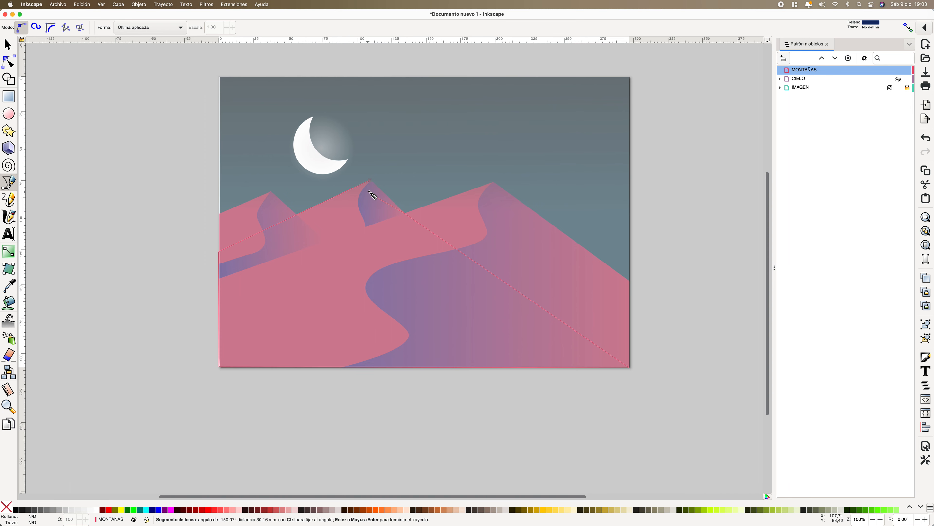
scroll(373, 195, up, 4)
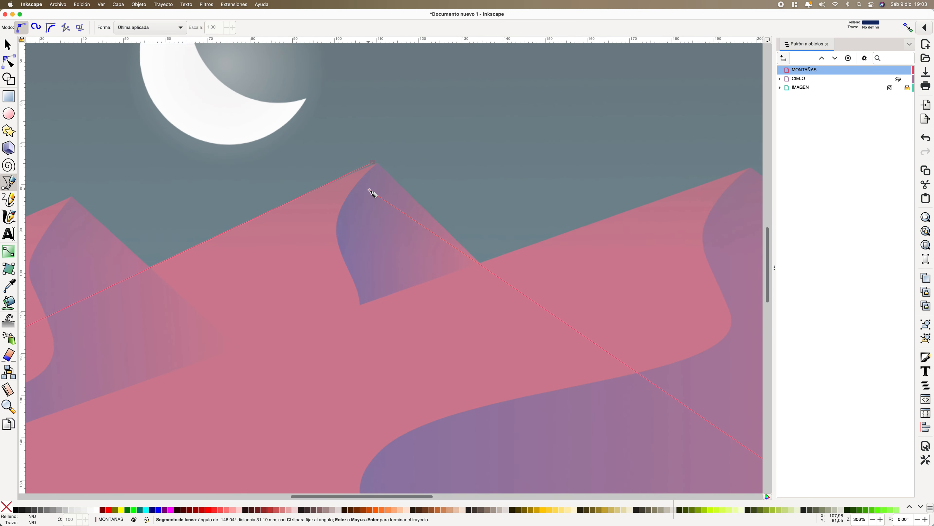
click(375, 165)
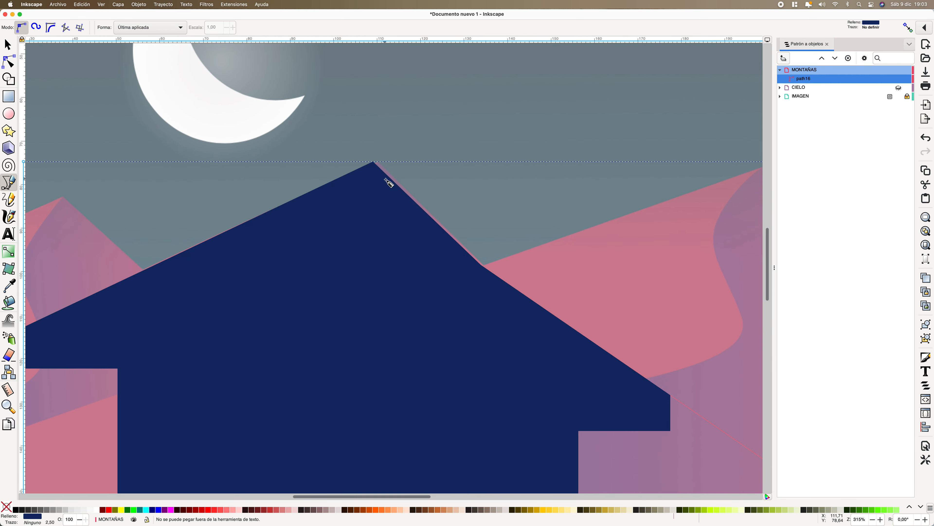
Try yellow, brown, navy, bright blue, dark olive and red palette colours as the mountain's fill.
scroll(437, 214, up, 3)
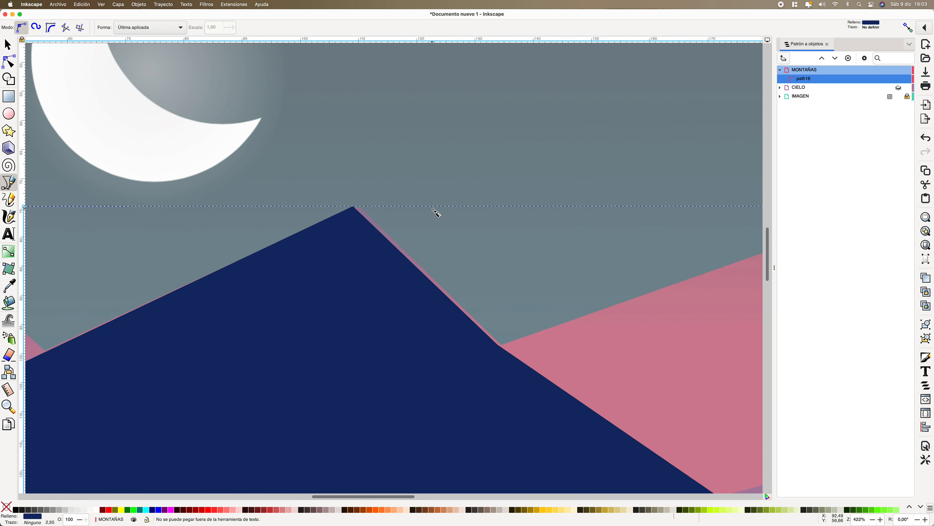
scroll(437, 214, down, 8)
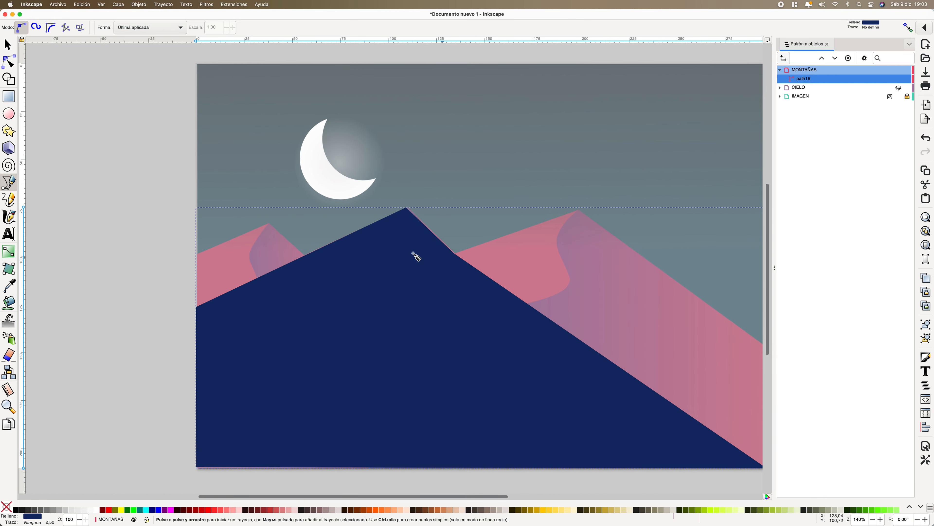
scroll(430, 252, right, 5)
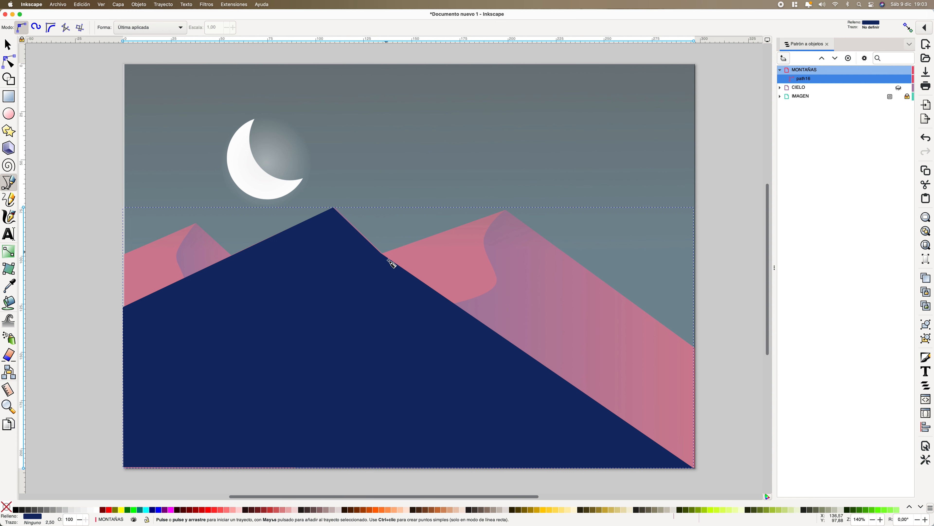
click(543, 510)
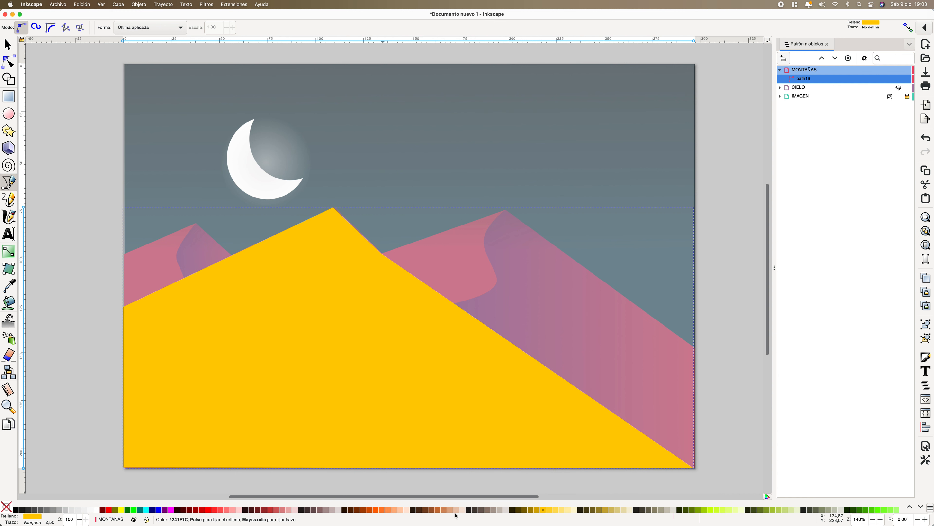
click(425, 510)
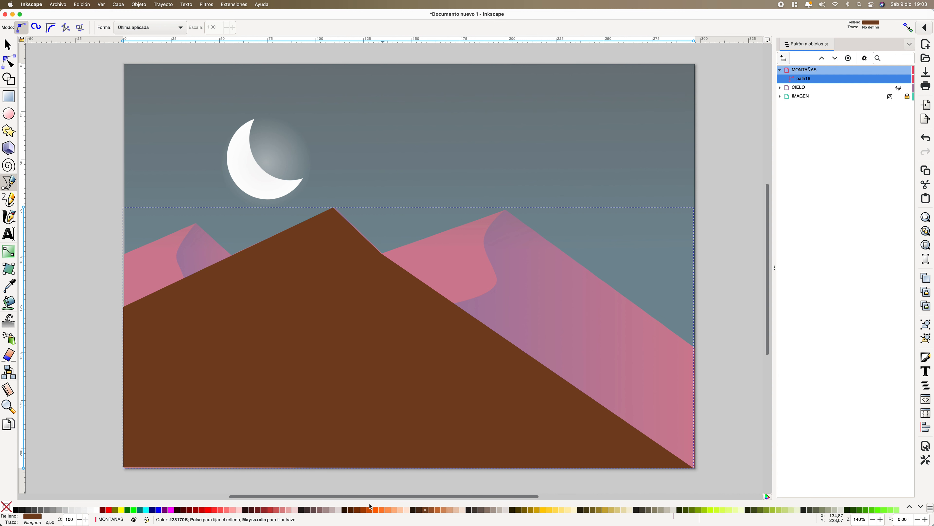
click(152, 510)
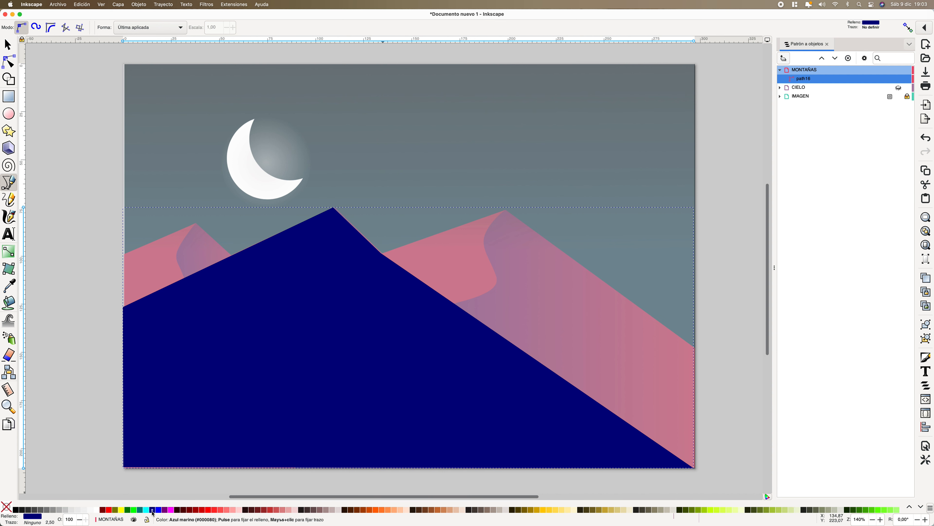
click(158, 510)
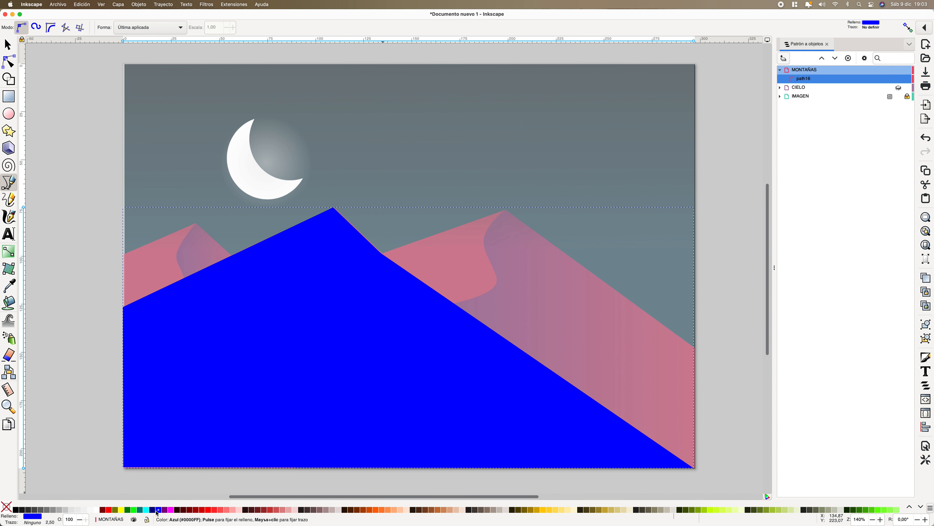
click(685, 510)
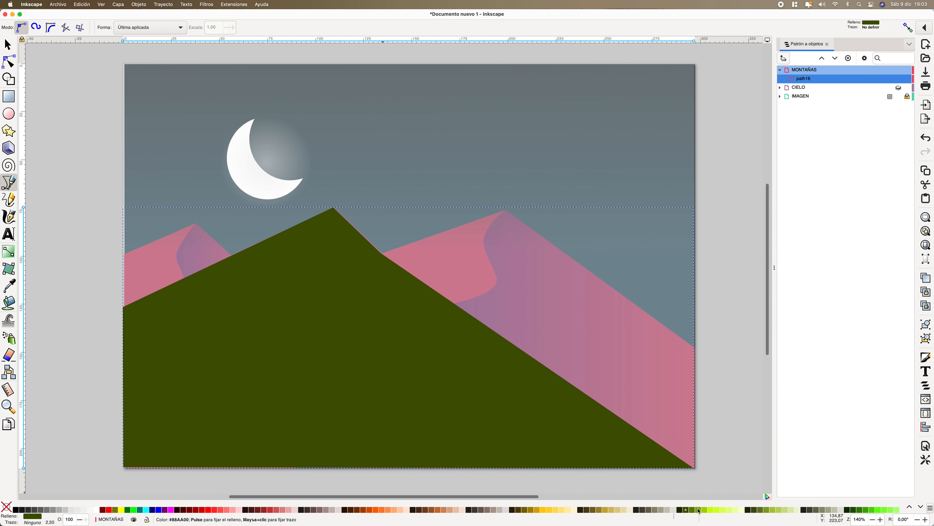
click(205, 511)
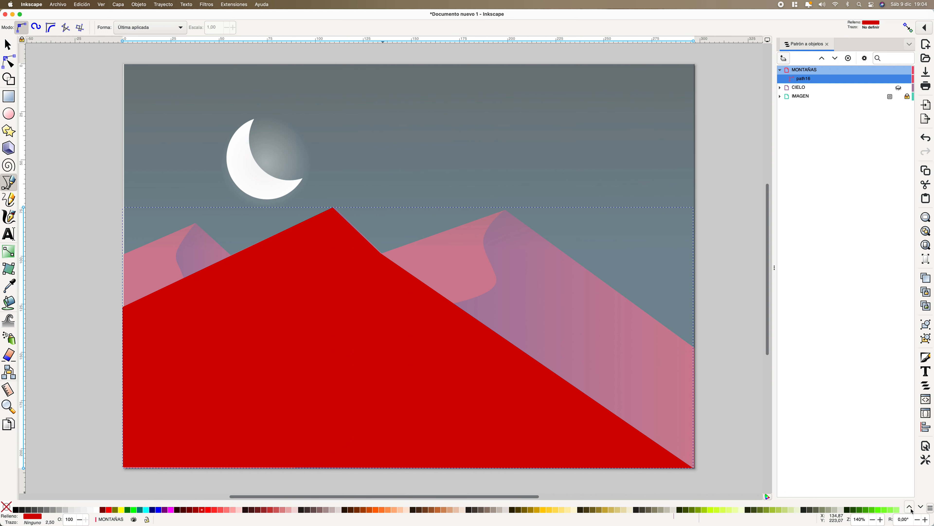
Fill the mountain with a dark blue from the palette's further swatches and deselect it with the selection tool.
click(921, 507)
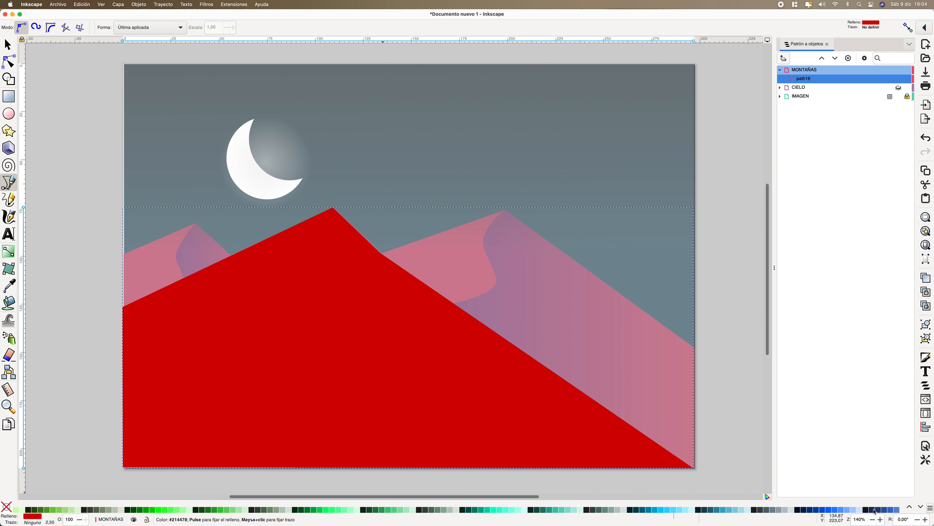
click(824, 510)
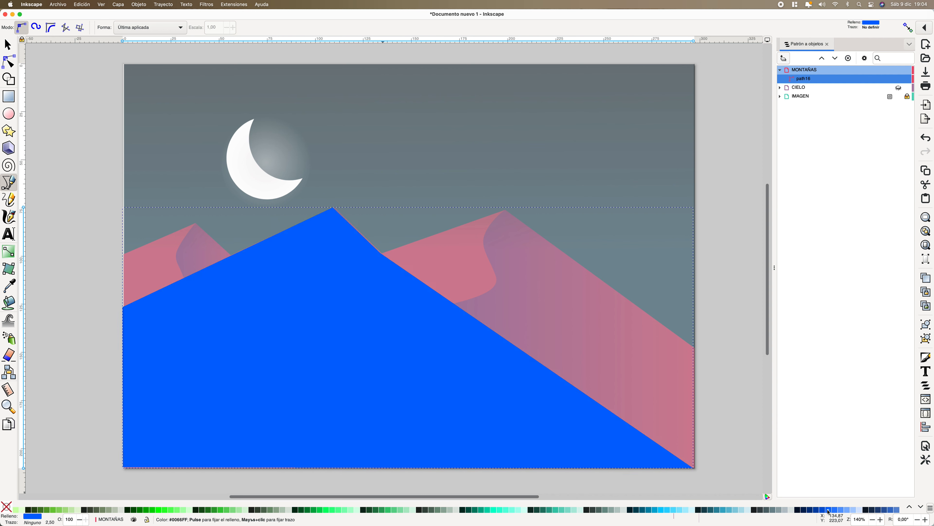
click(817, 510)
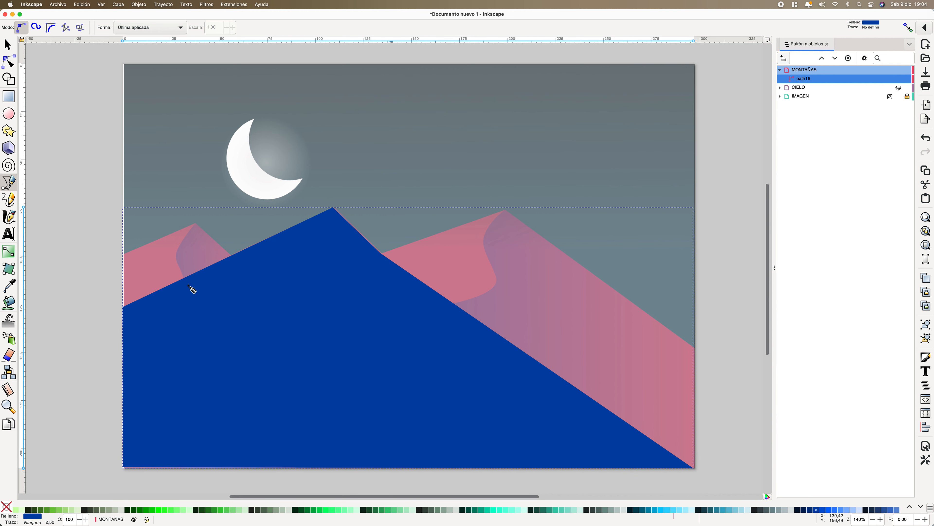
key(s)
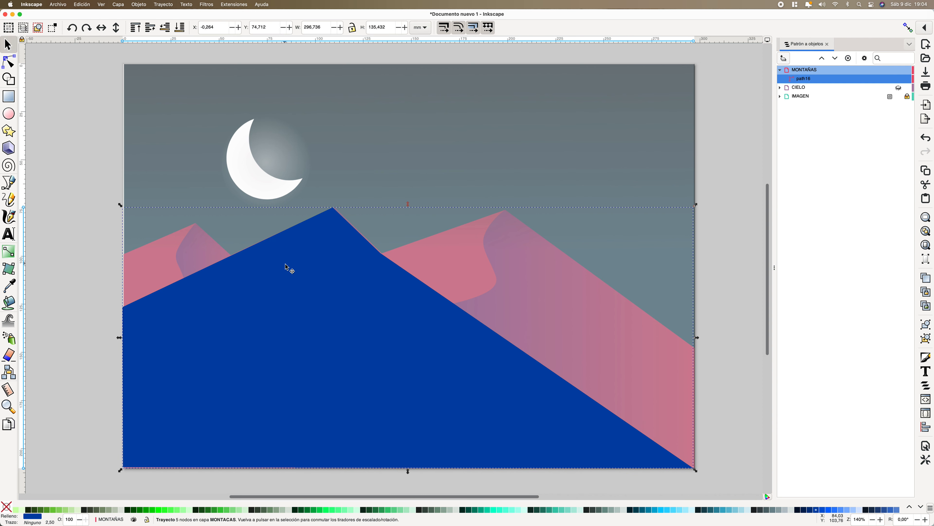
click(85, 294)
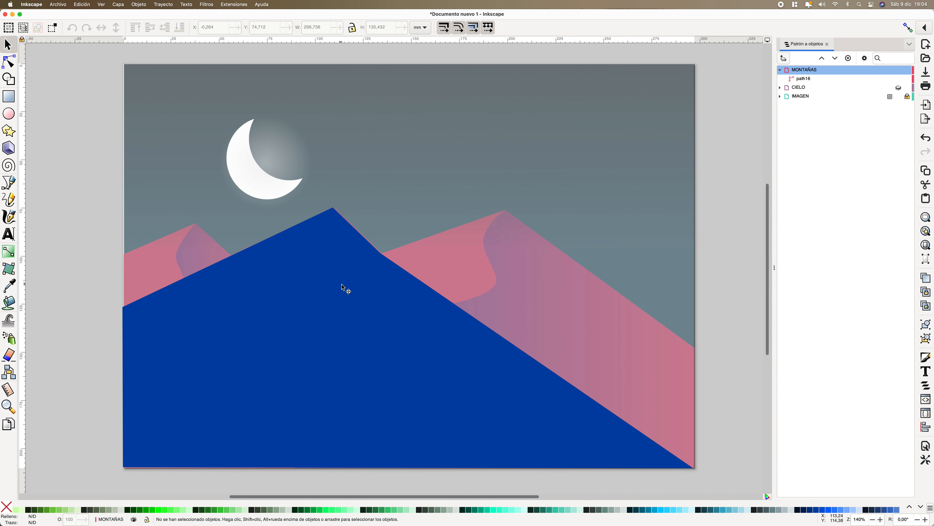
Try moving the blue mountain aside from the reference dunes and undo the move.
click(301, 242)
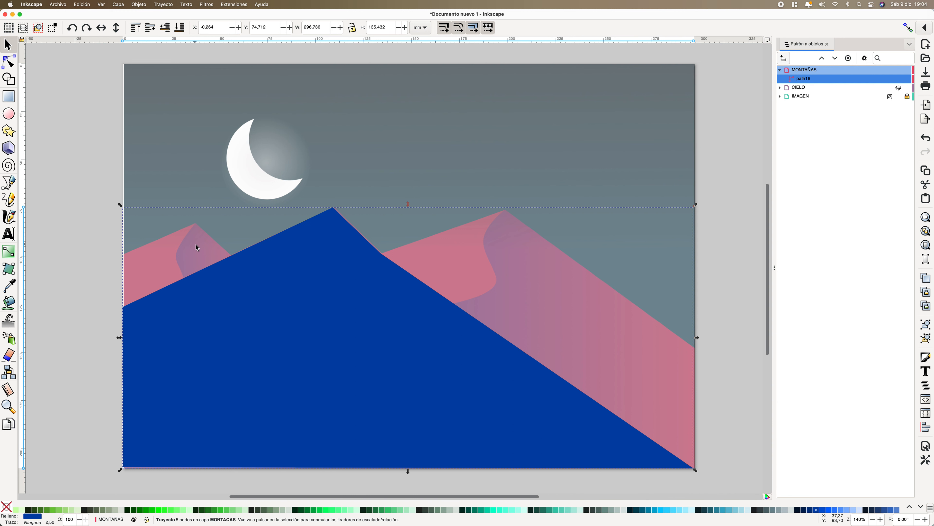
drag(384, 304, 534, 358)
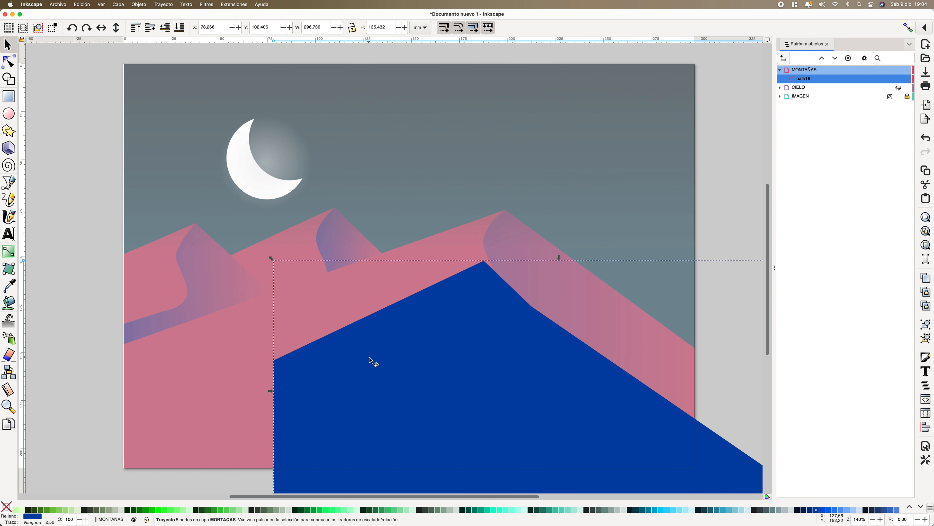
key(super+z)
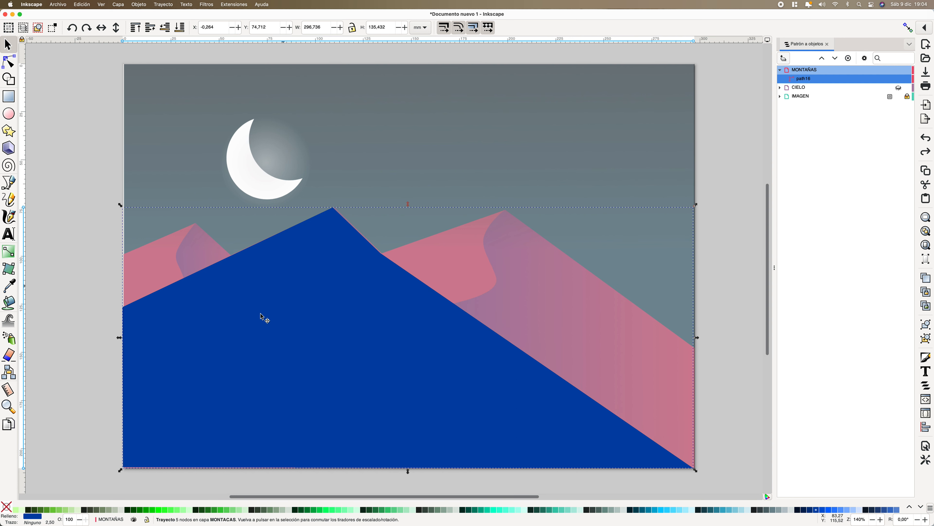
Set the blue mountain's opacity to 50% and deselect it to check the reference through it.
click(61, 519)
text(50)
key(Return)
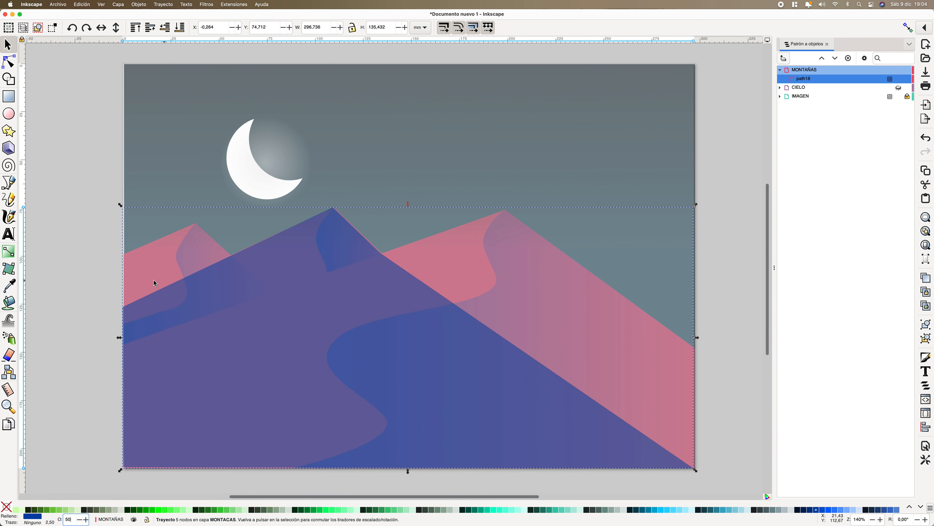
click(110, 289)
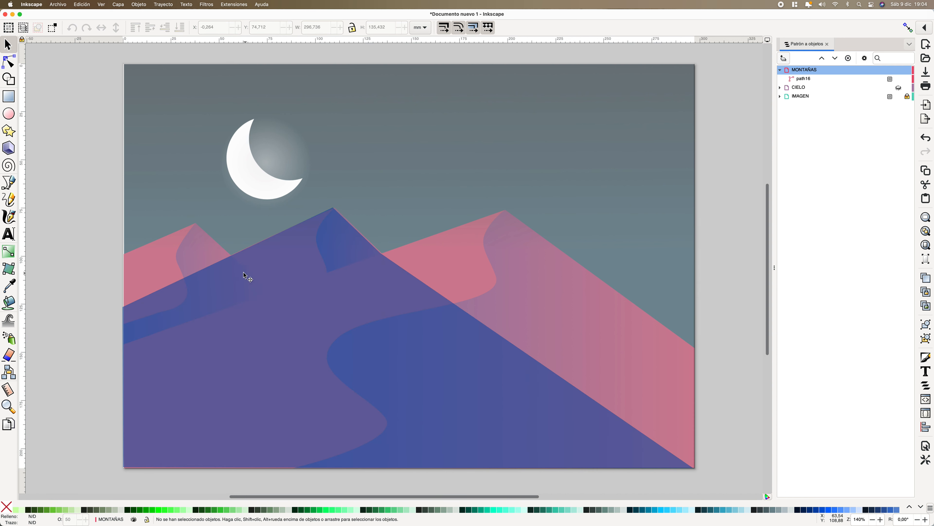
Set the blue mountain's opacity to 20% and switch back to the Pen tool.
click(261, 293)
drag(71, 520, 63, 521)
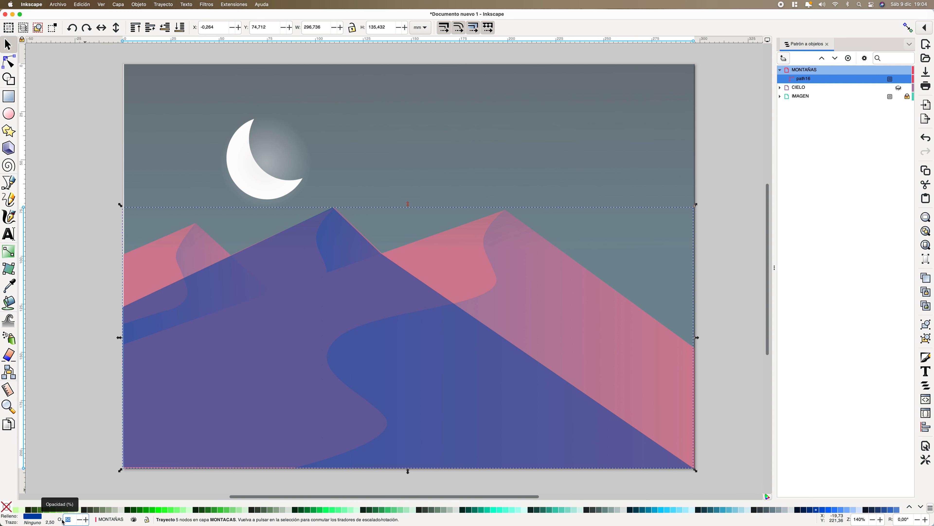
text(20)
key(Return)
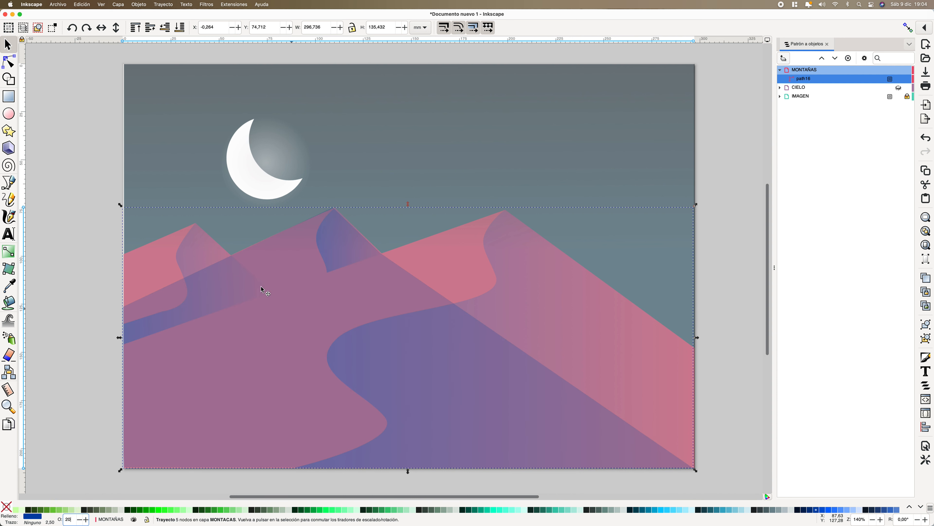
click(11, 181)
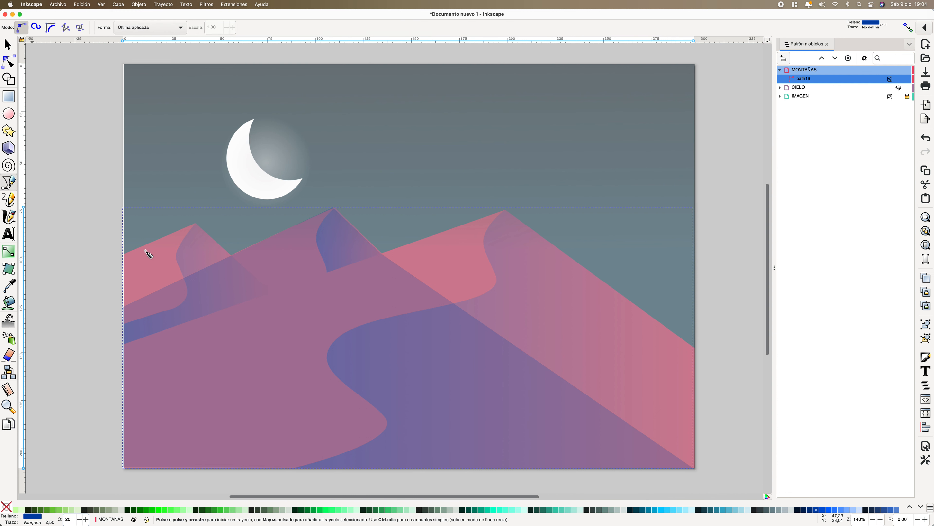
Trace the left mountain as a closed four-corner shape with the Pen tool, following its peak and the page's edge.
click(271, 293)
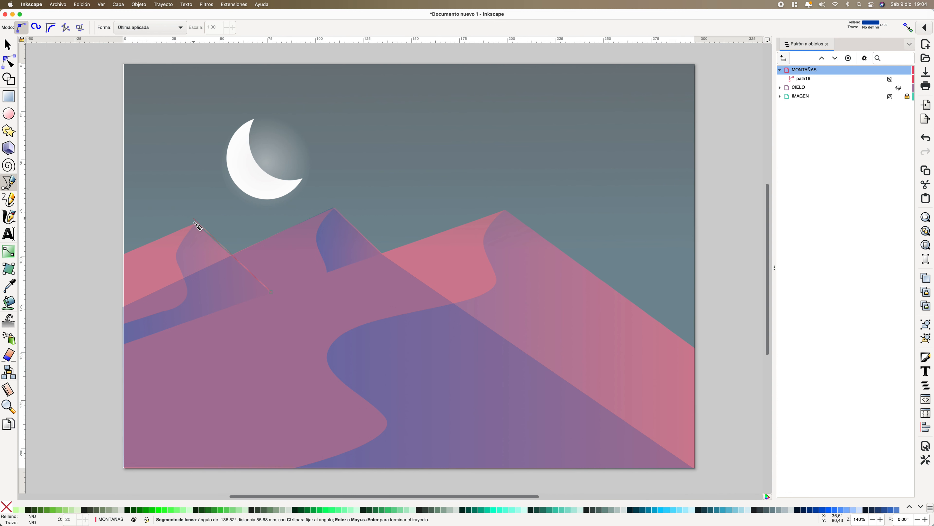
click(124, 254)
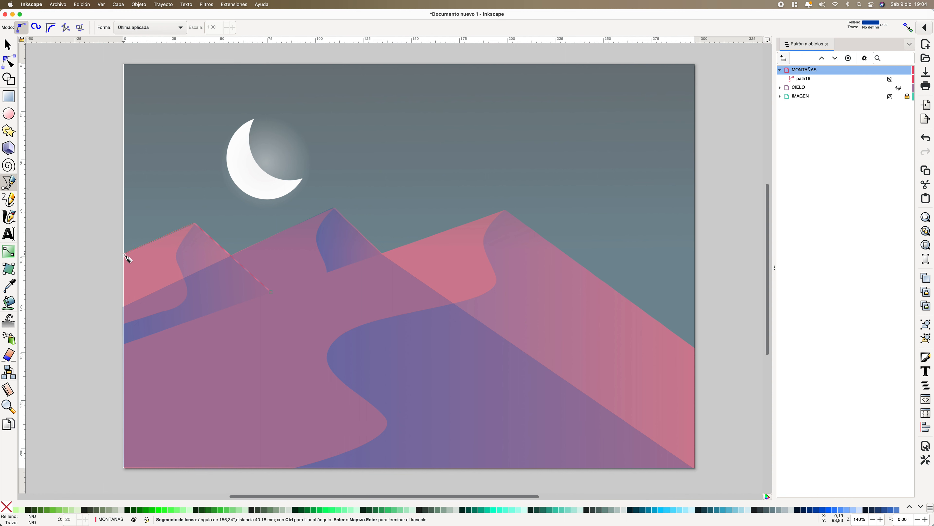
click(124, 344)
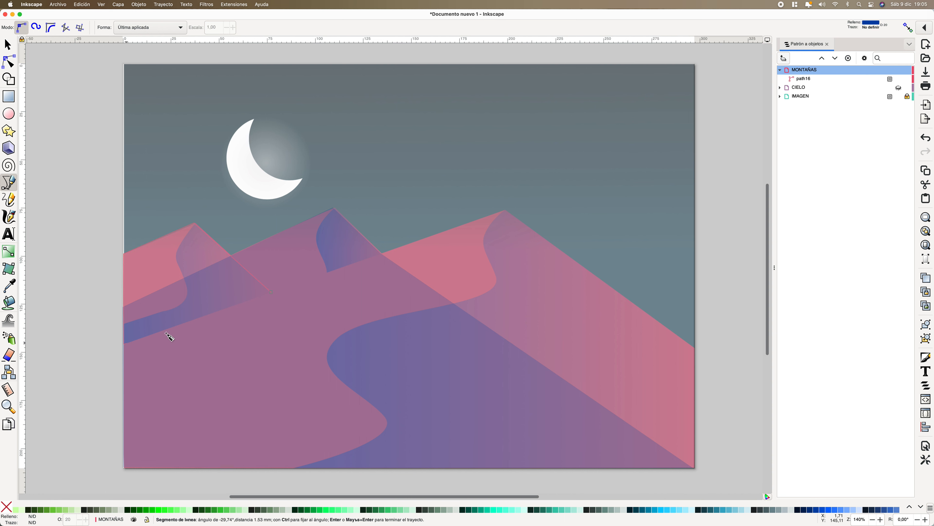
click(271, 293)
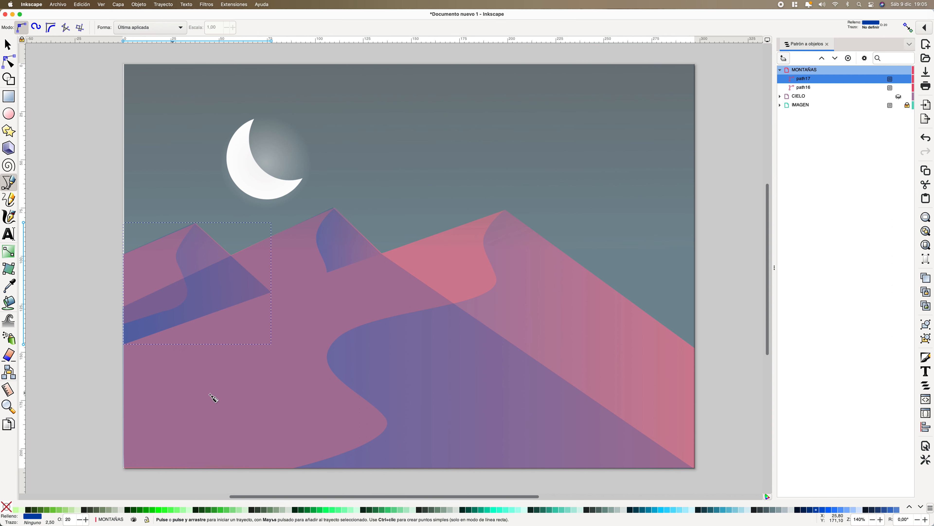
Try moving the left and middle mountain shapes aside from the reference and undo each move.
key(s)
drag(226, 279, 95, 250)
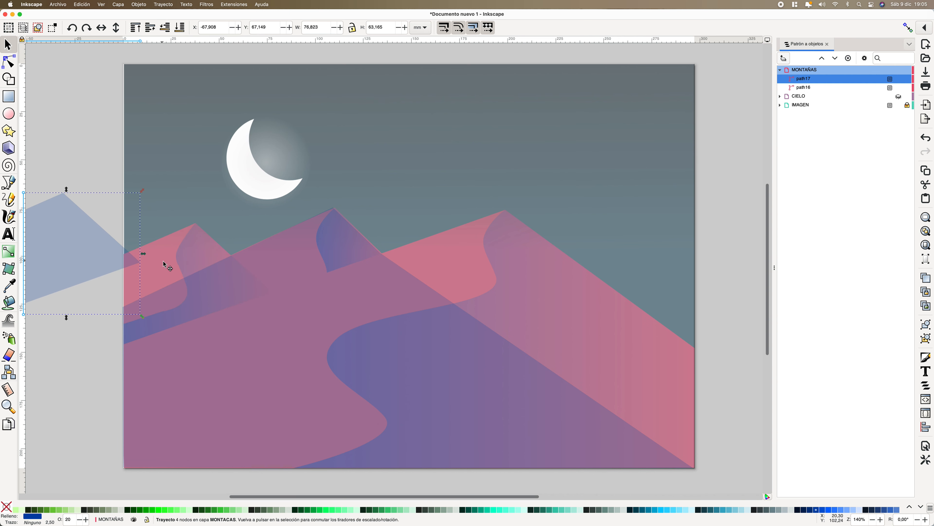
key(ctrl+z)
drag(391, 291, 529, 338)
key(ctrl+z)
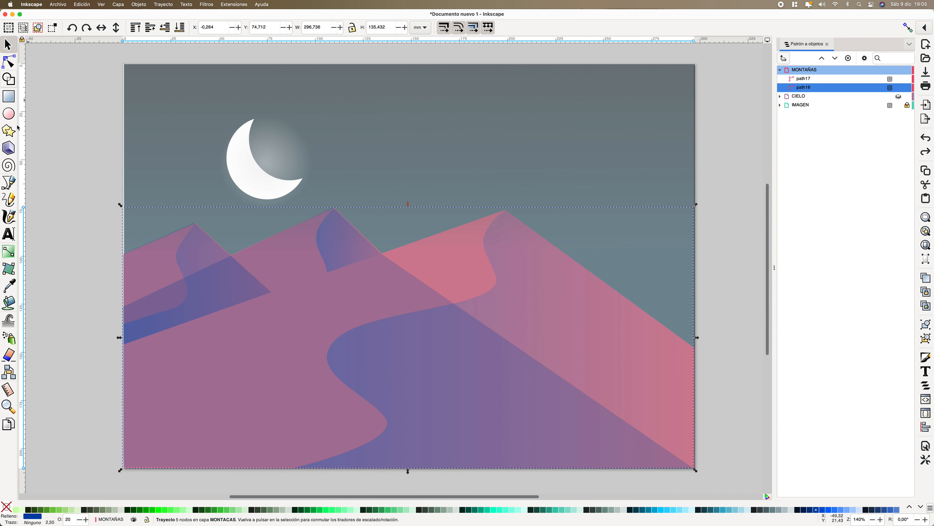
Trace the right mountain and foreground dune with the Pen tool as one closed shape reaching the page's lower corners.
click(9, 182)
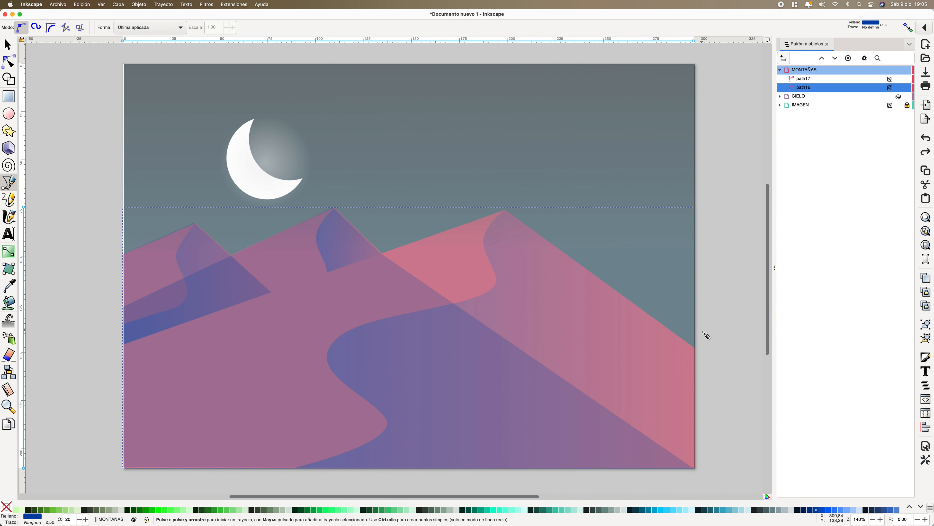
click(504, 209)
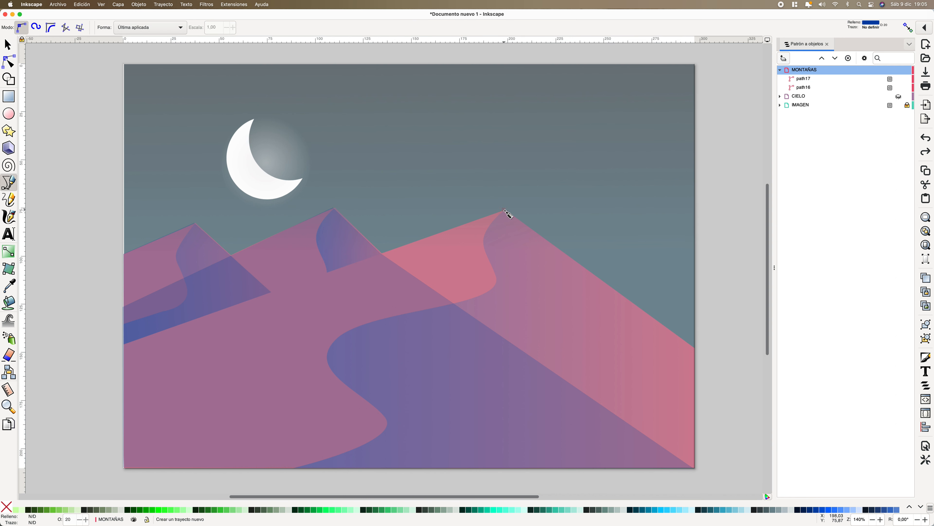
click(125, 344)
click(125, 468)
click(694, 468)
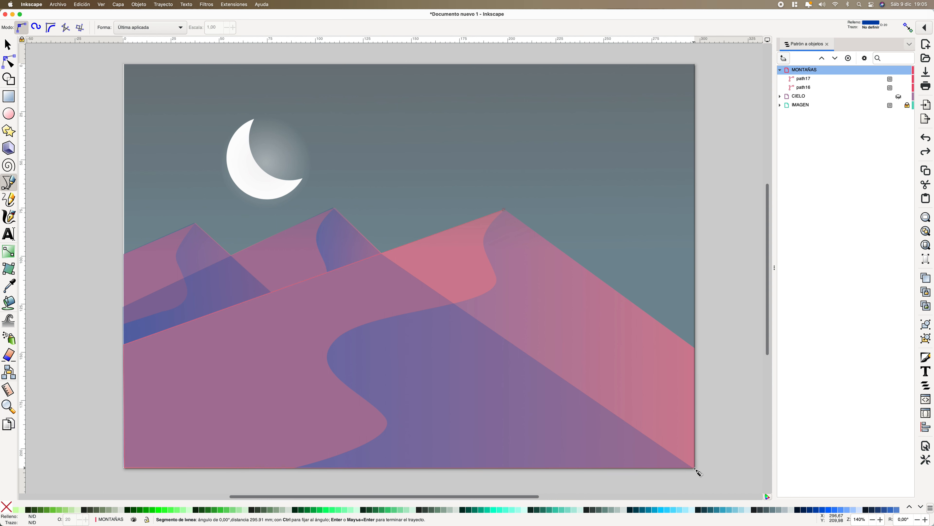
click(695, 348)
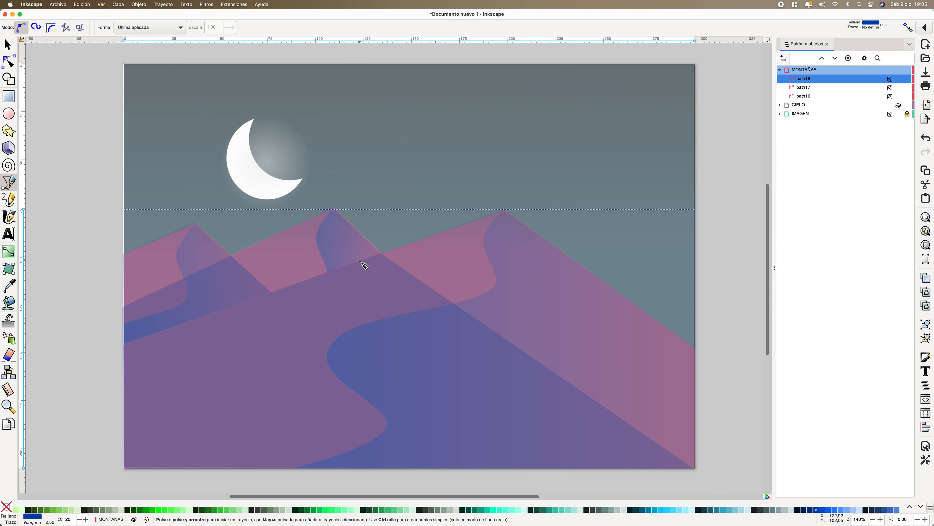
Select all three mountain shapes on the MONTAÑAS layer.
click(8, 45)
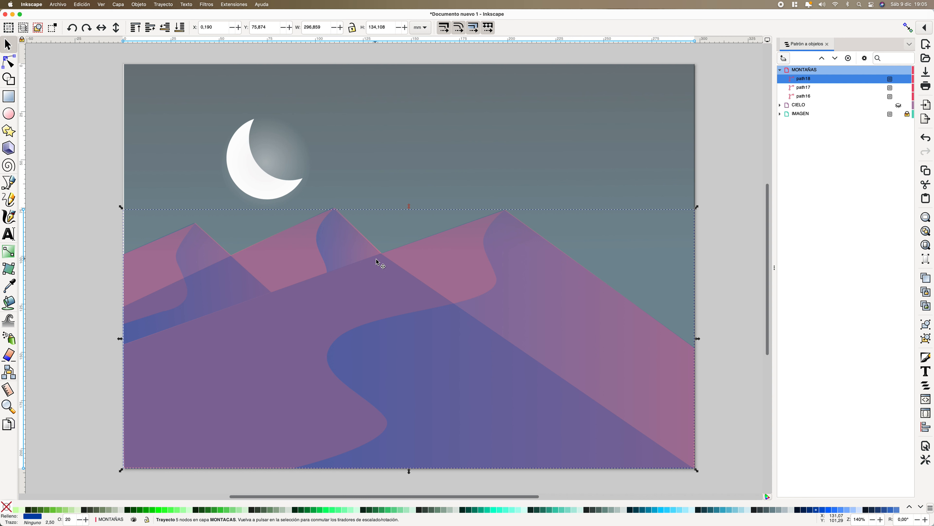
click(90, 259)
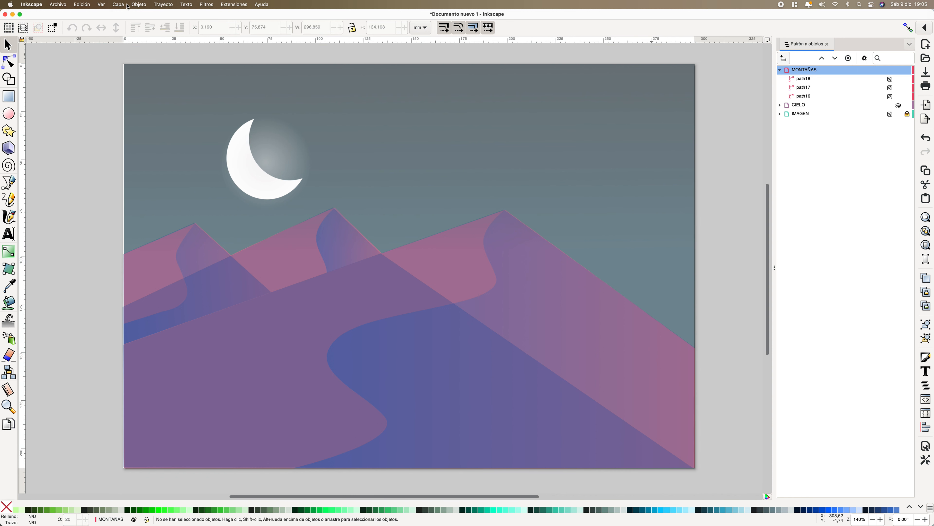
click(81, 5)
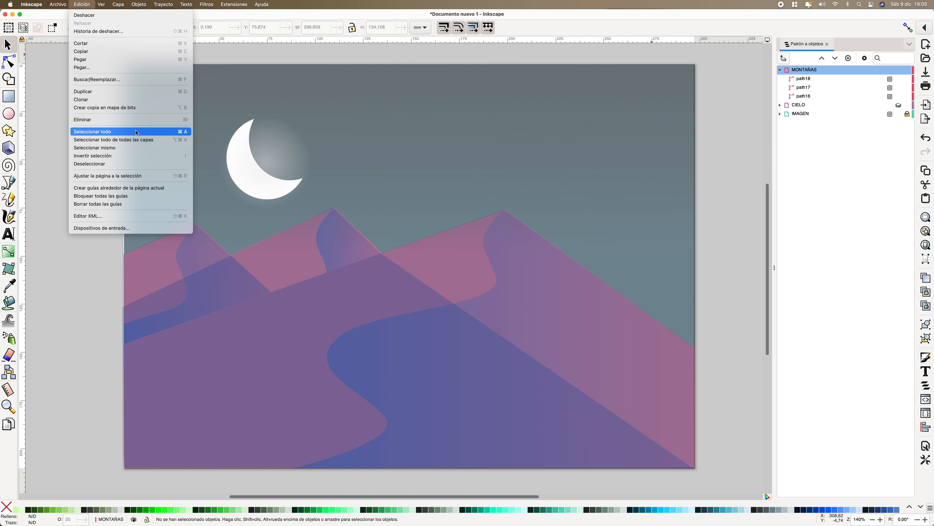
click(133, 138)
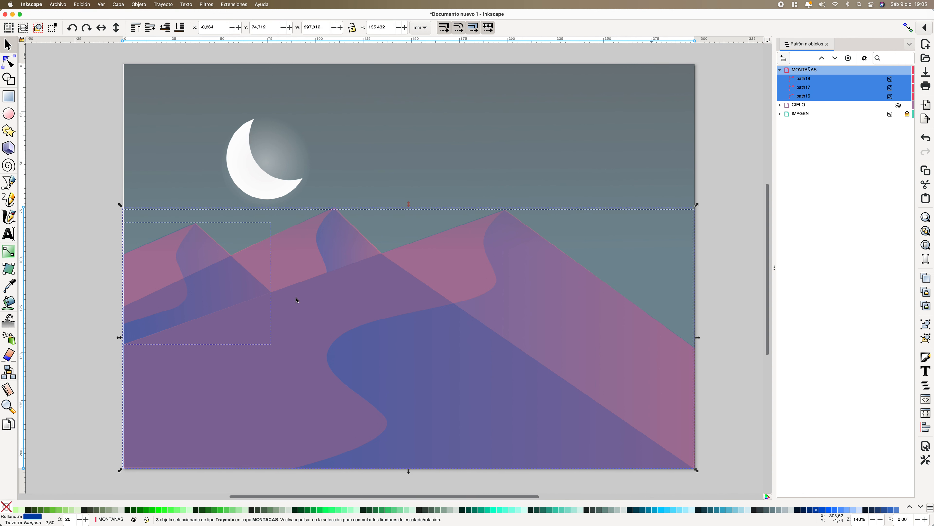
drag(263, 308, 324, 283)
click(82, 4)
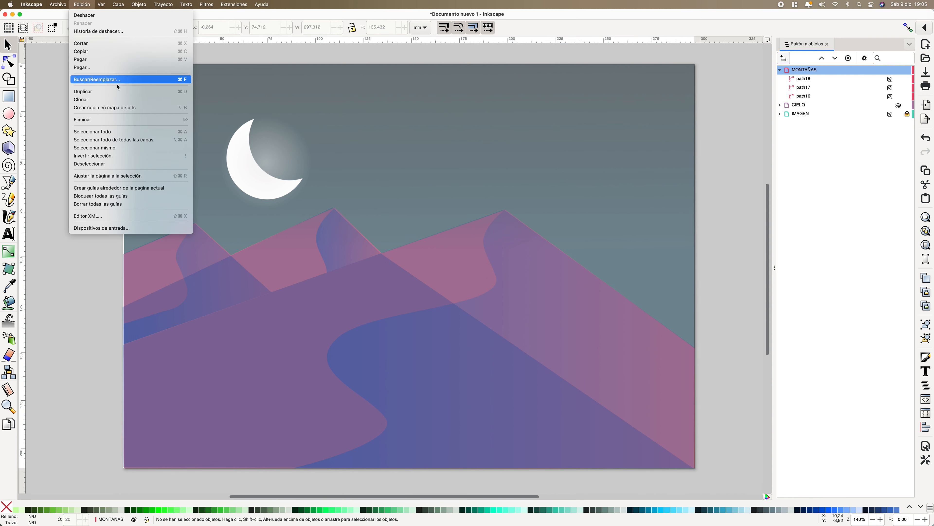
click(117, 132)
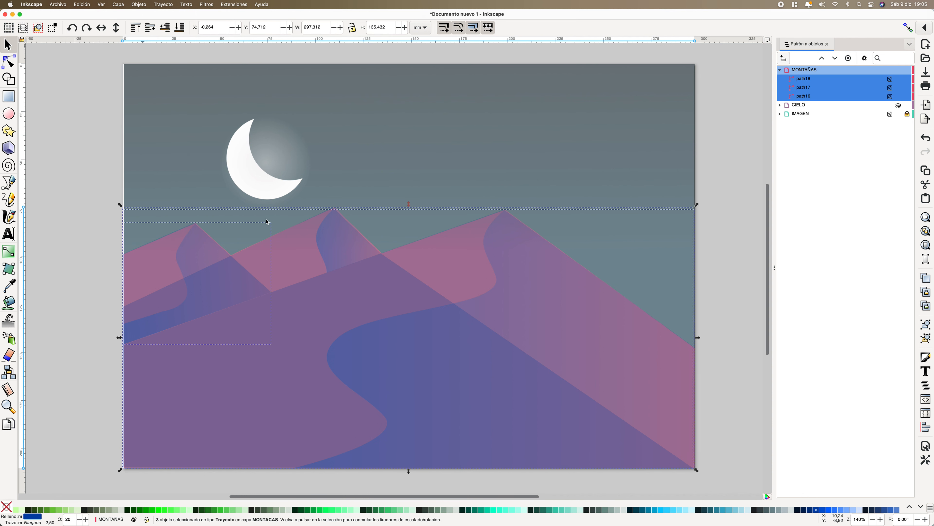
Try shifting the three mountains up and to the left off the reference, and undo the shifts.
key(shift+Up)
key(shift+Up)
key(shift+Up)
key(shift+Left)
key(shift+Left)
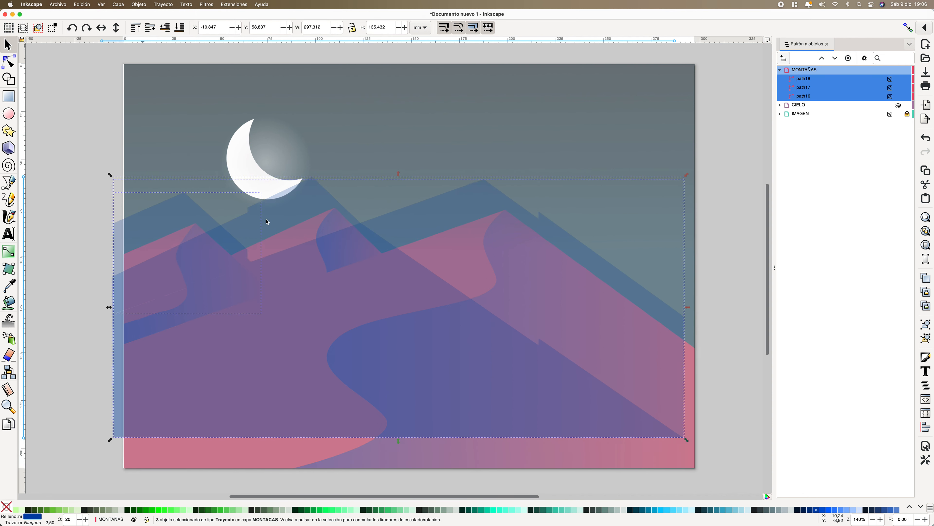
key(shift+Left)
key(shift+Left)
key(shift+Left)
key(shift+Left)
key(shift+Left)
key(shift+Left)
key(shift+Left)
key(shift+Left)
key(ctrl+z)
key(ctrl+z)
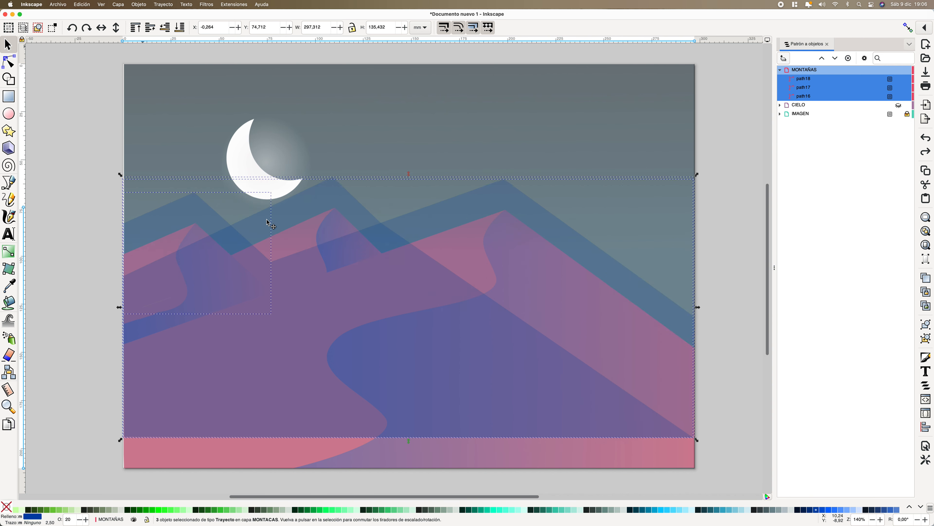
Set the opacity of the three selected mountains to 100%.
scroll(268, 223, left, 4)
scroll(350, 305, right, 5)
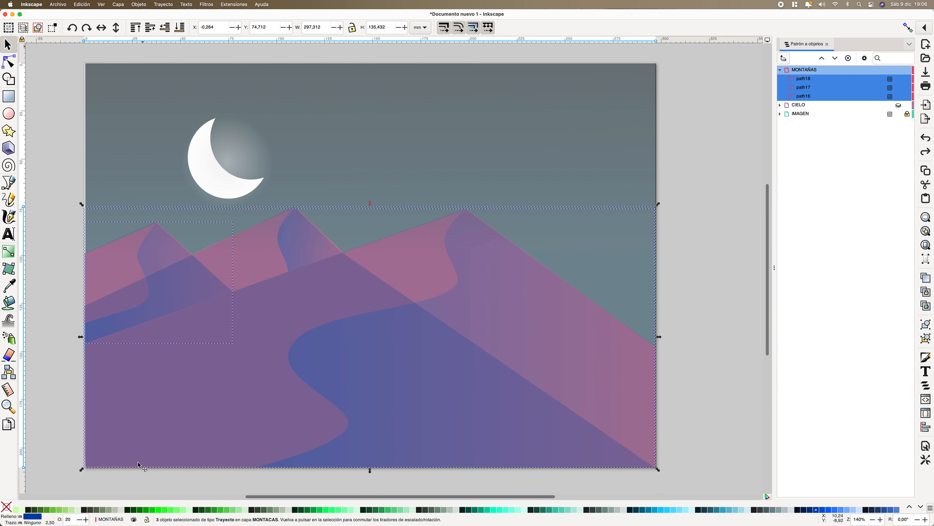
click(75, 521)
text(100)
key(Return)
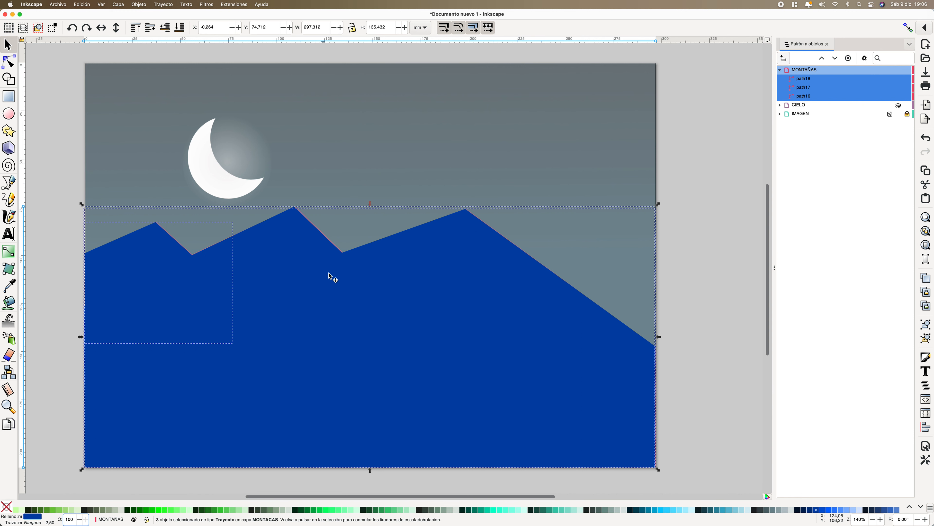
Try moving the left and middle mountains aside, then undo both moves and the opacity change.
click(65, 212)
drag(129, 254, 53, 224)
key(super+z)
drag(271, 251, 103, 236)
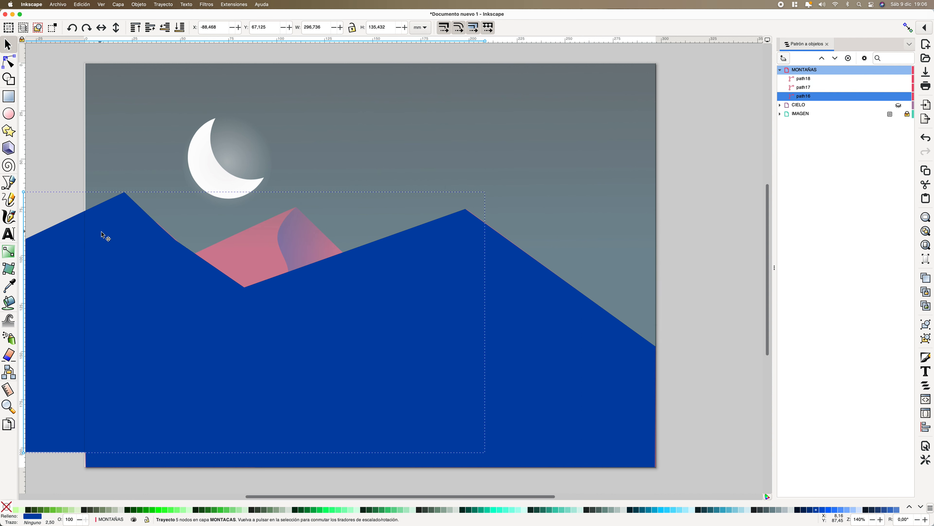
key(super+z)
key(super+z)
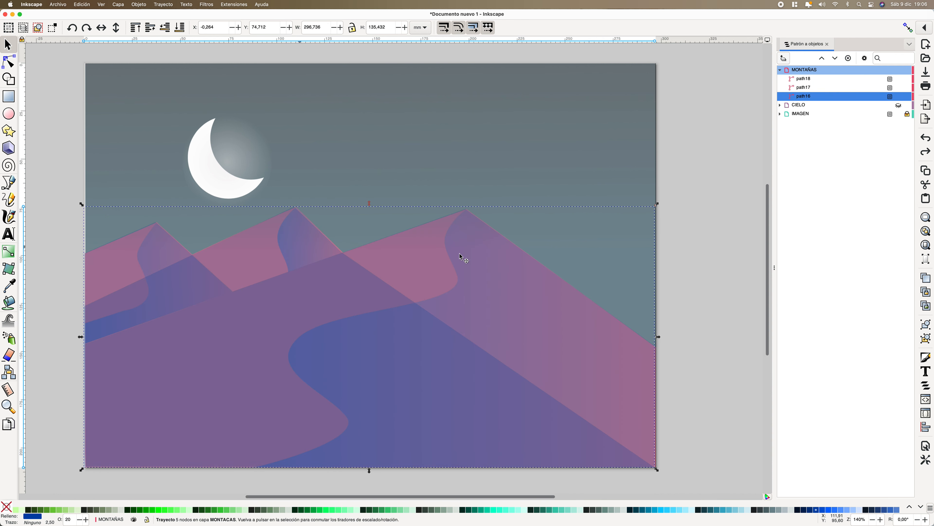
Redo the mountains' change to 100% opacity with nothing selected, and hide the MONTAÑAS layer.
click(681, 288)
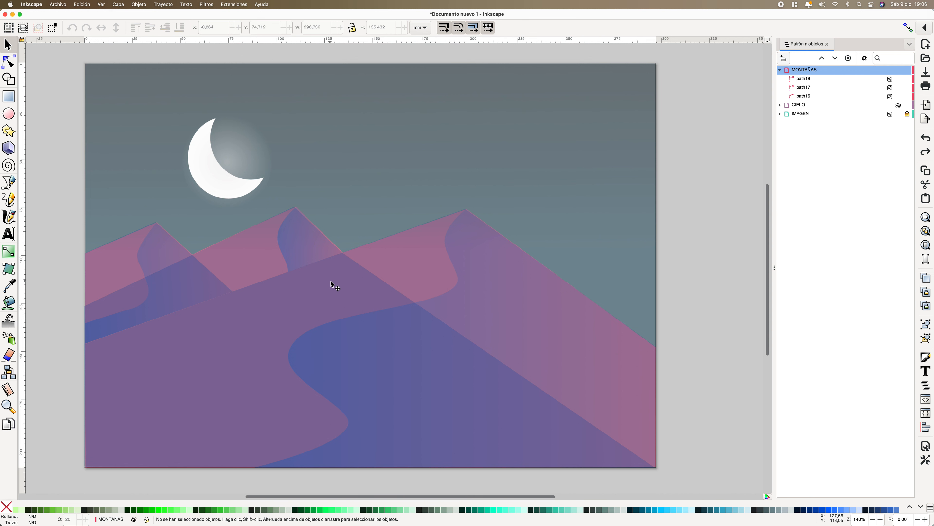
scroll(393, 307, down, 4)
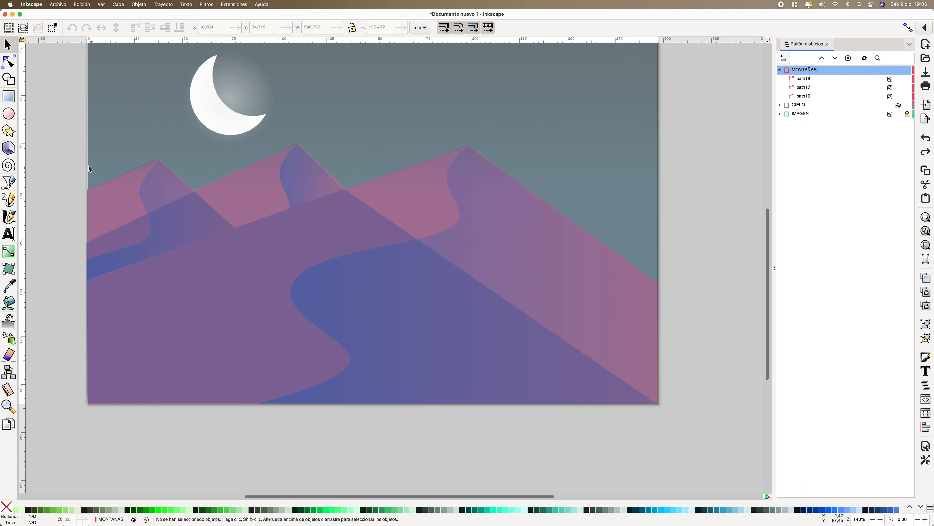
key(ctrl+z)
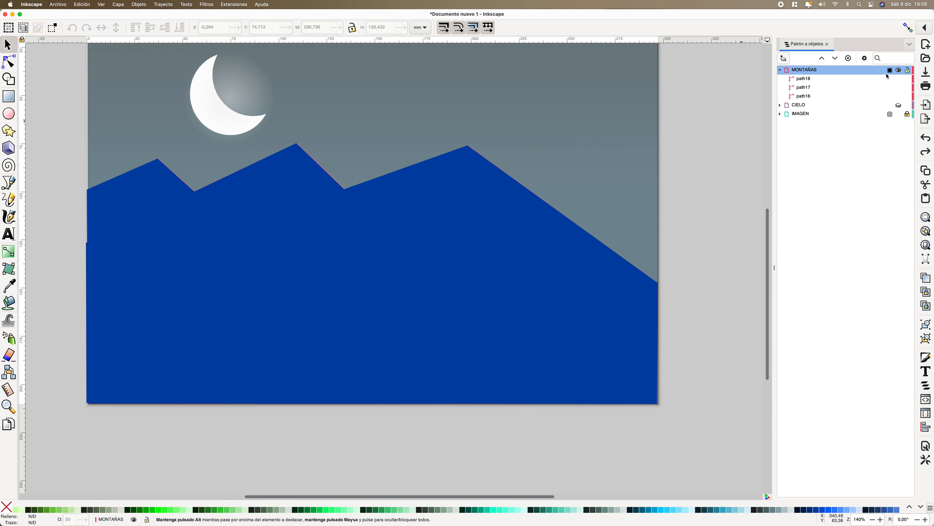
click(899, 71)
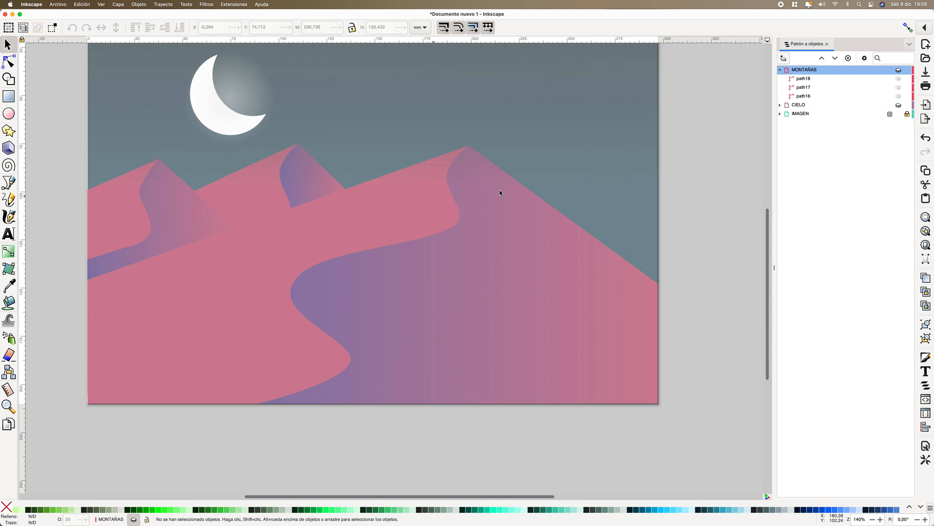
Add a layer named SOMBRAS above the MONTAÑAS layer.
click(785, 57)
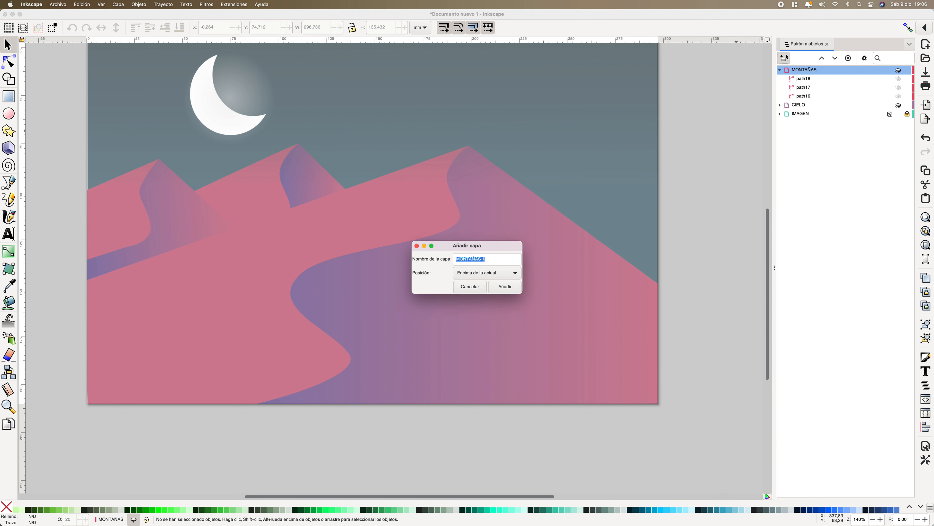
text(SO)
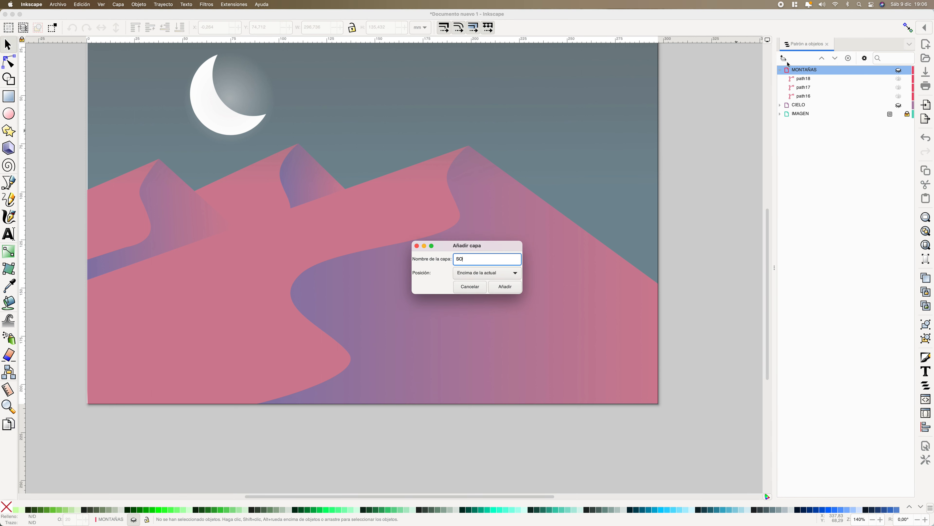
text(MBRAS)
click(506, 287)
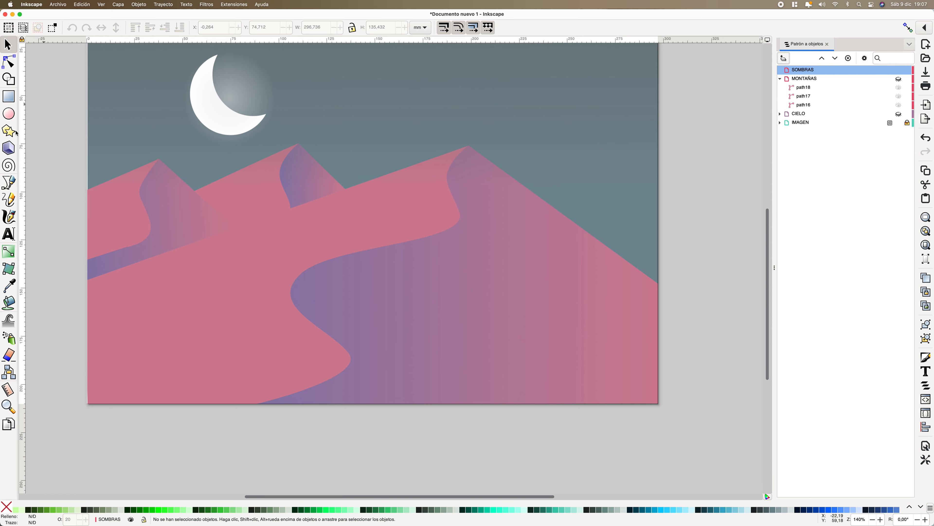
Trace the middle mountain's shadow on the SOMBRAS layer with the Pen tool as a closed five-node path with straight segments.
click(9, 182)
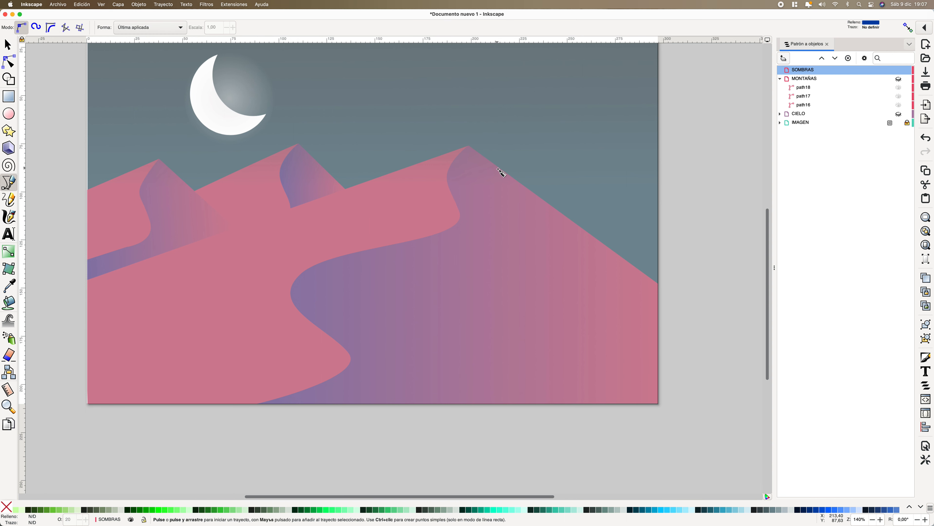
scroll(299, 194, up, 2)
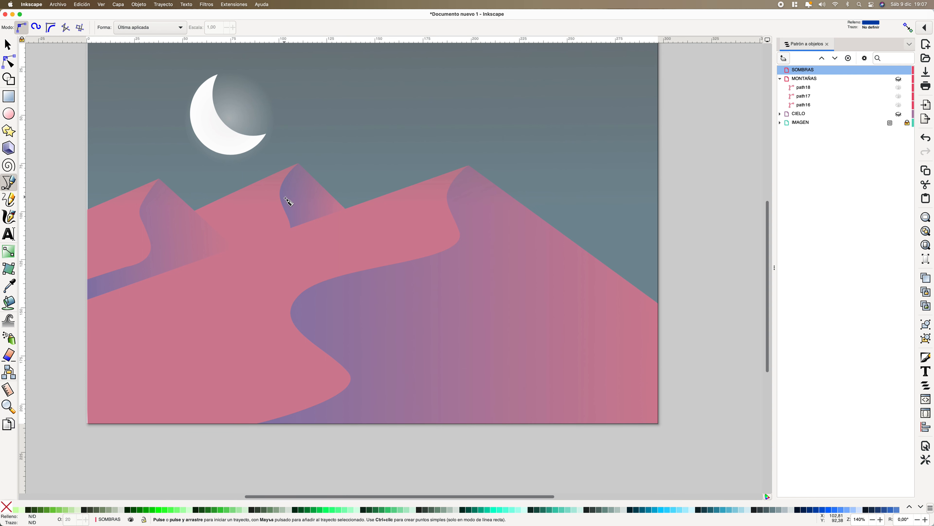
ctrl+scroll(292, 202, up, 4)
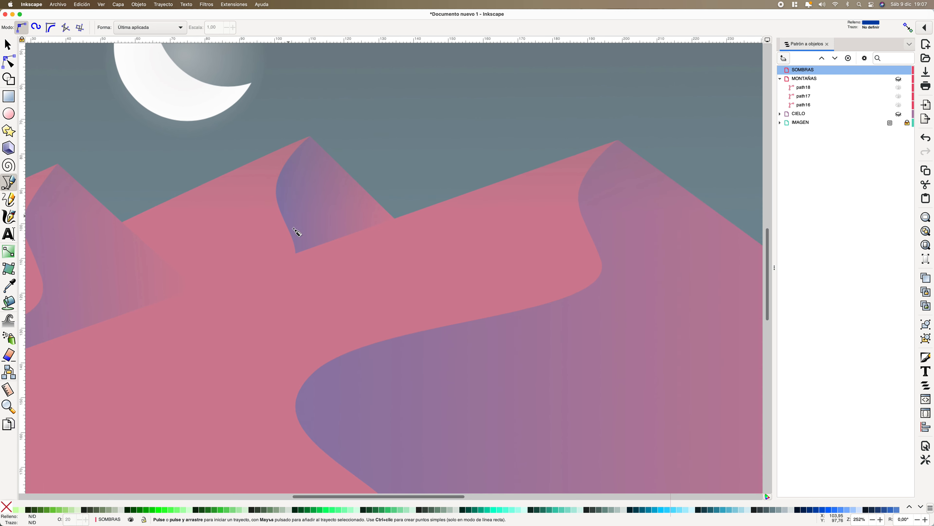
scroll(559, 359, up, 1)
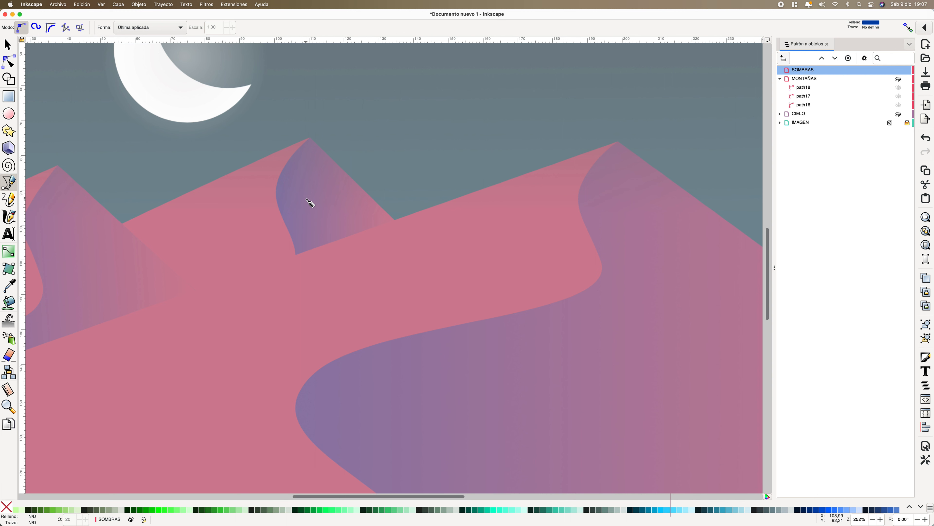
scroll(311, 203, up, 5)
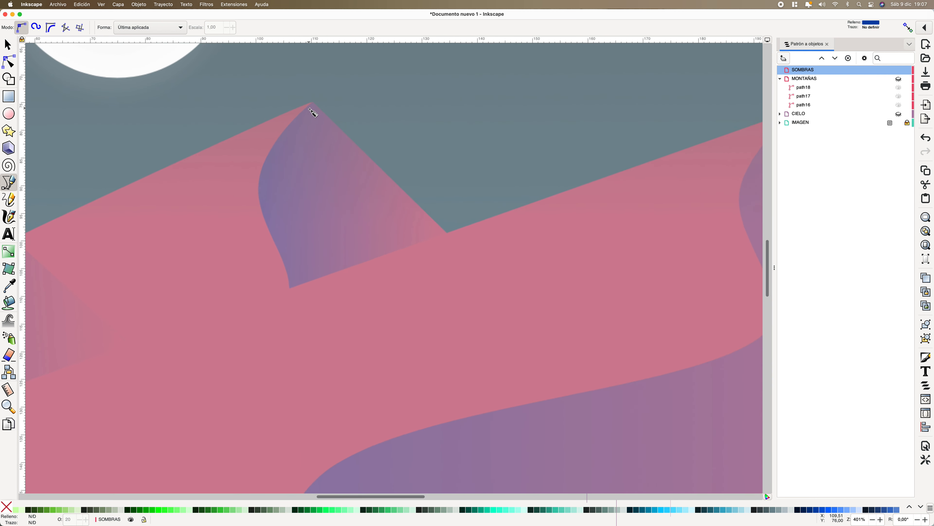
scroll(313, 110, down, 1)
click(312, 102)
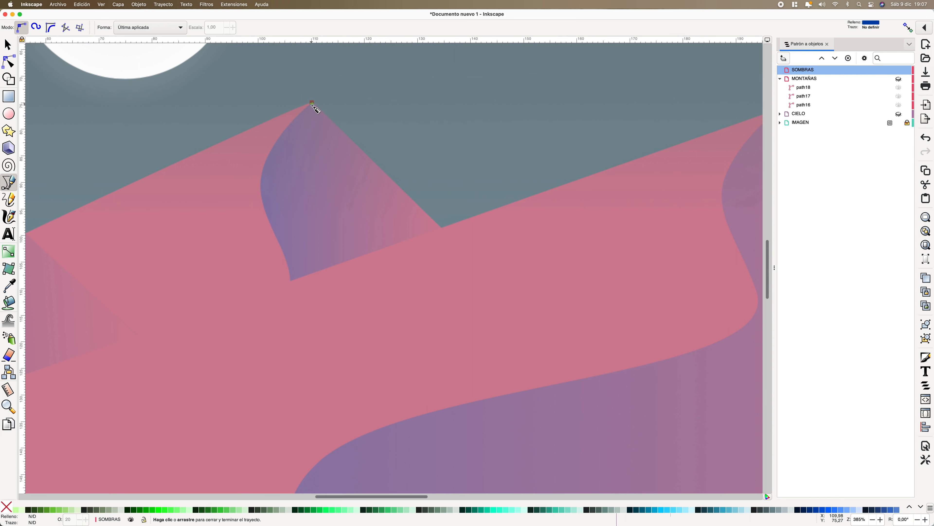
click(262, 181)
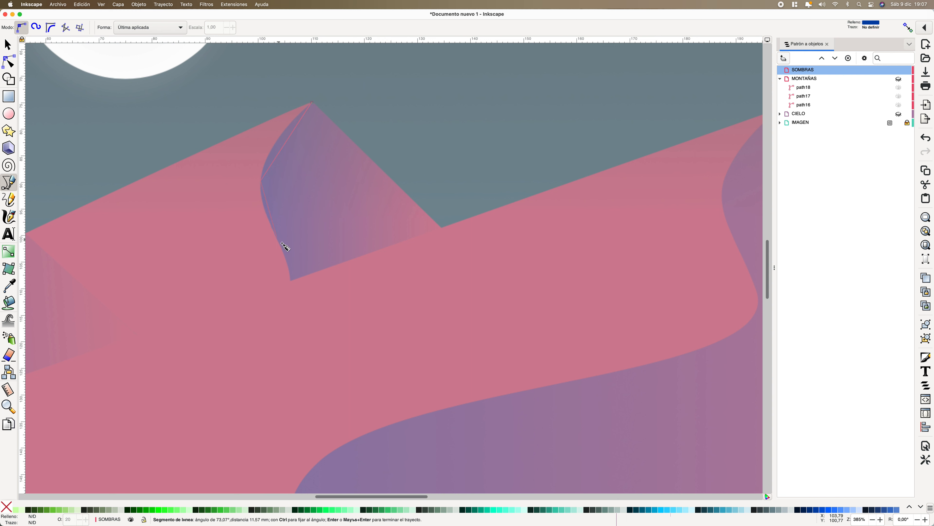
click(287, 254)
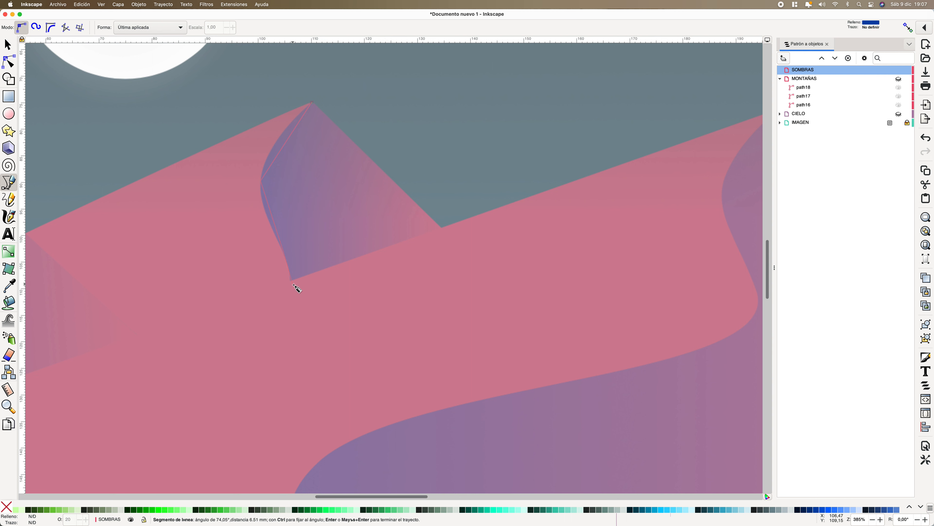
click(291, 281)
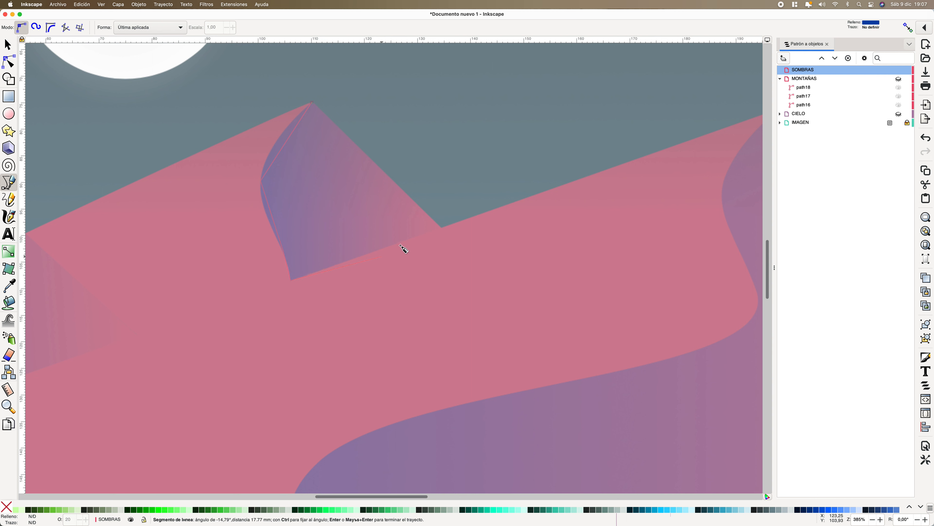
click(443, 229)
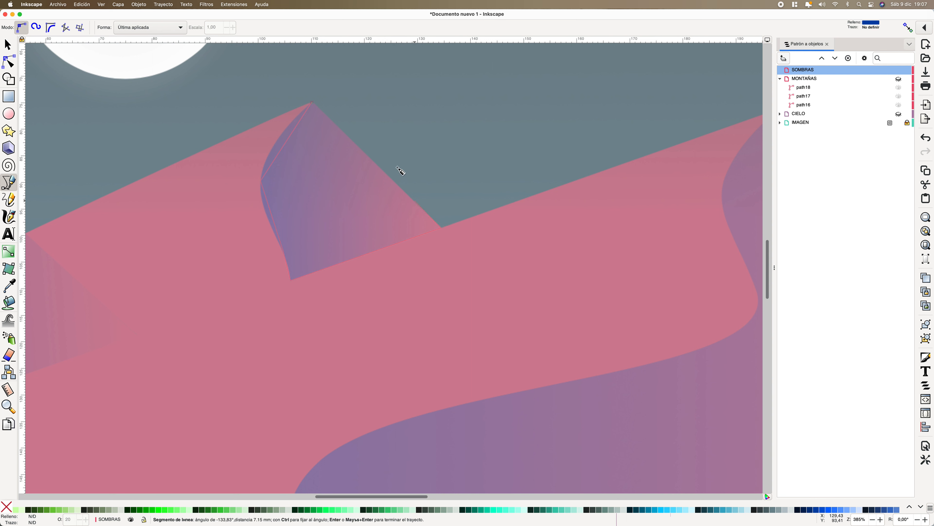
click(312, 104)
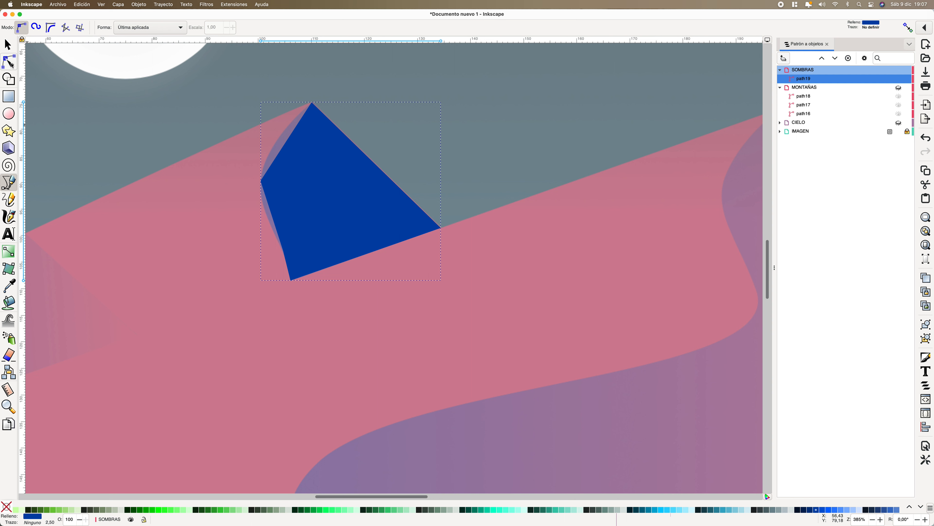
Smooth the upper node on the left edge of the middle mountain's shadow and lengthen its upper handle to match the reference curve.
click(9, 62)
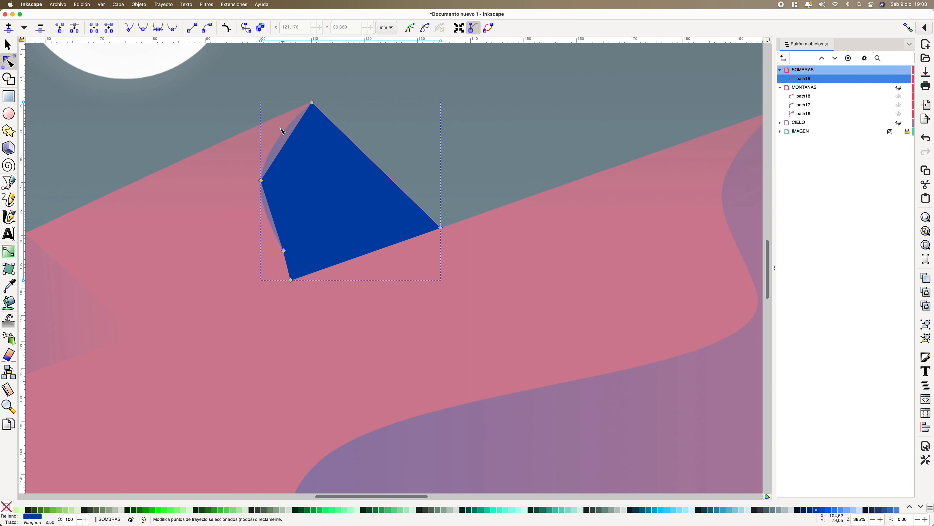
click(262, 183)
click(241, 179)
click(264, 181)
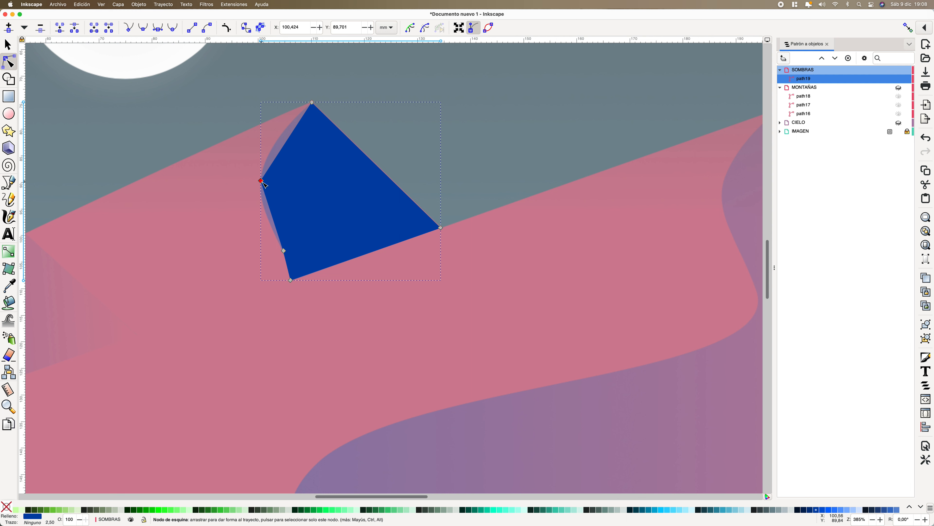
click(143, 25)
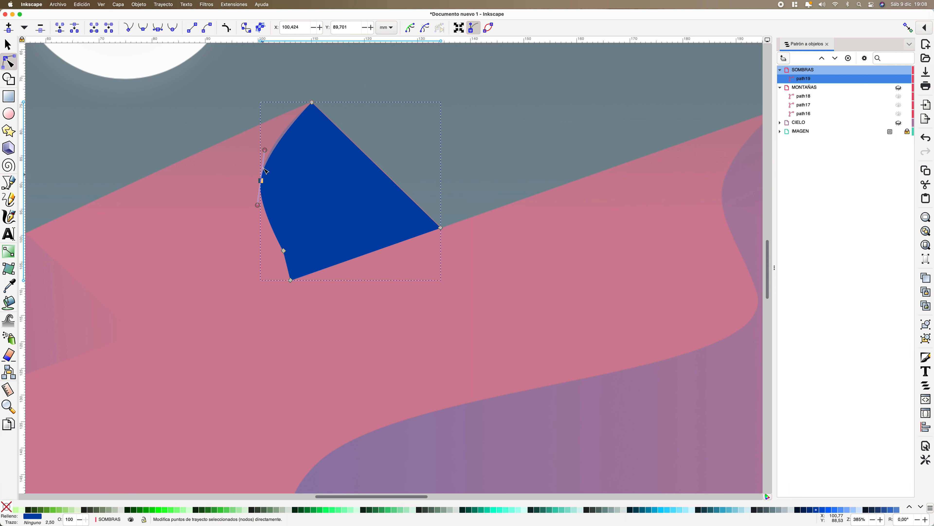
drag(268, 152, 268, 144)
Smooth the lower node on the left edge of the middle mountain's shadow and adjust its handle to follow the reference.
click(285, 254)
click(143, 31)
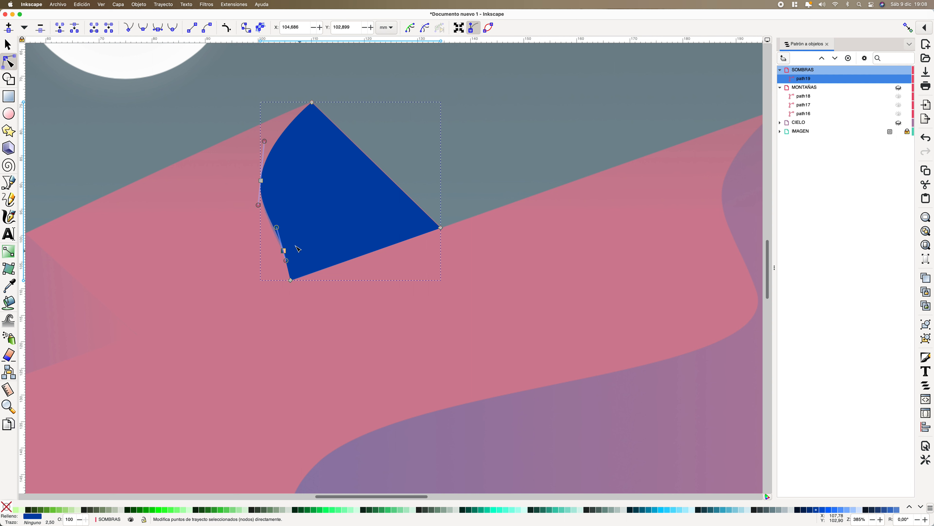
drag(278, 229, 276, 231)
click(8, 46)
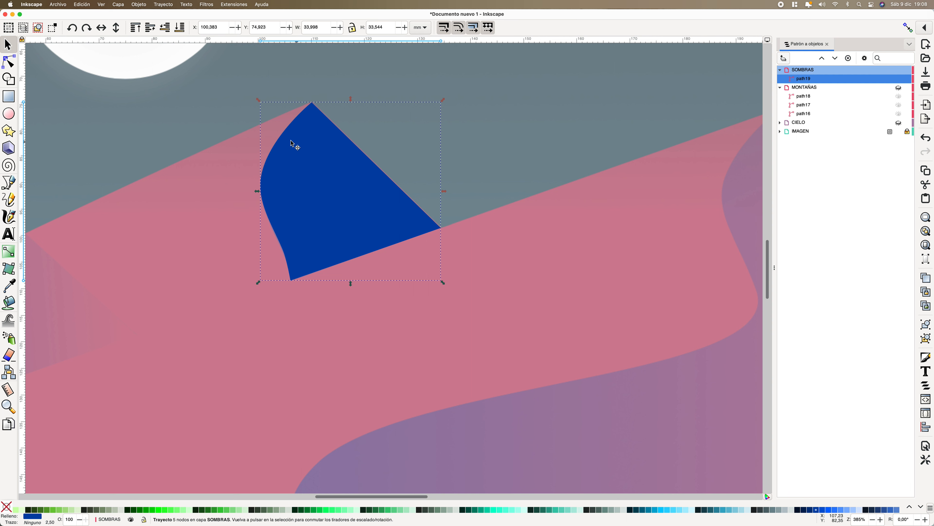
Trace the left mountain's shadow with the Pen tool as a closed six-node path reaching the page's left edge.
scroll(336, 182, left, 15)
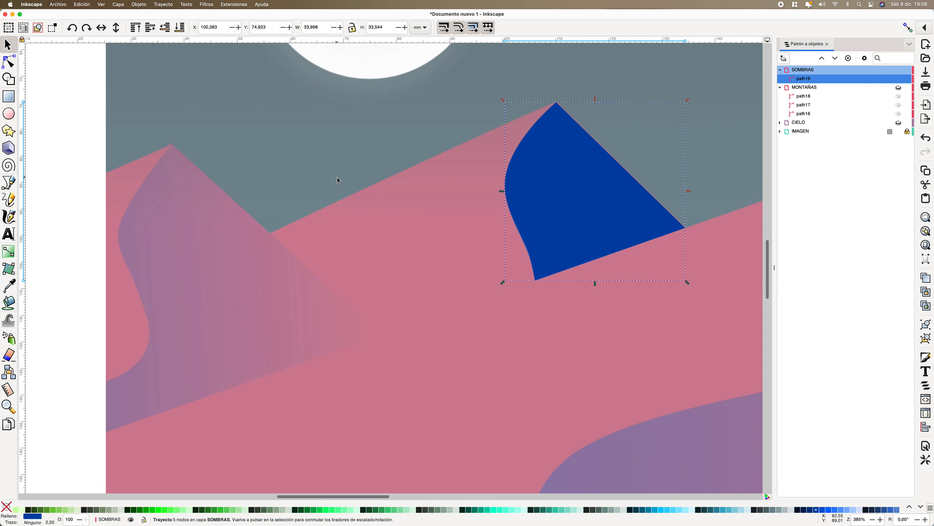
scroll(338, 178, left, 3)
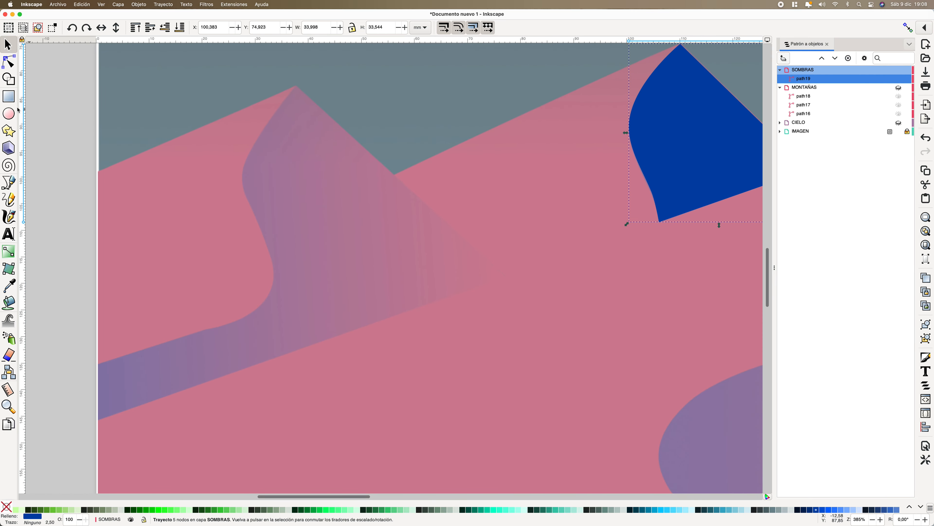
click(9, 184)
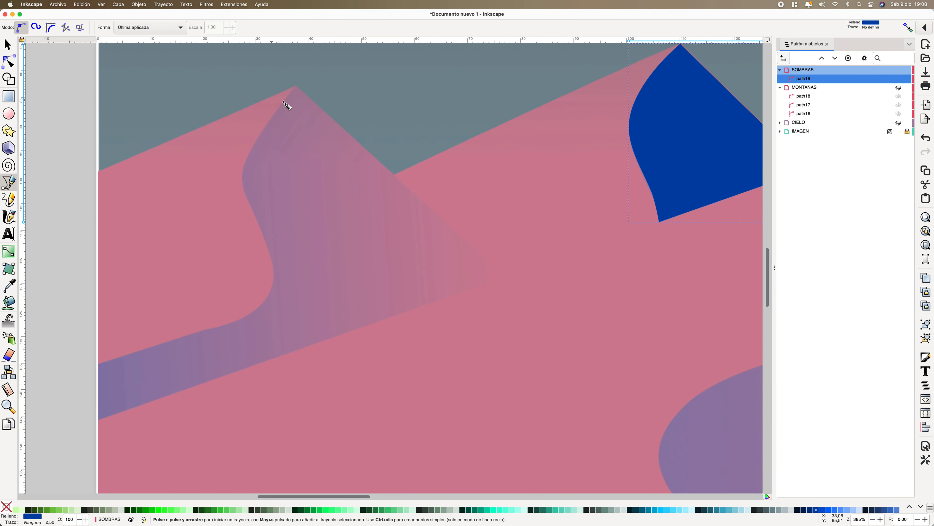
click(296, 86)
click(243, 172)
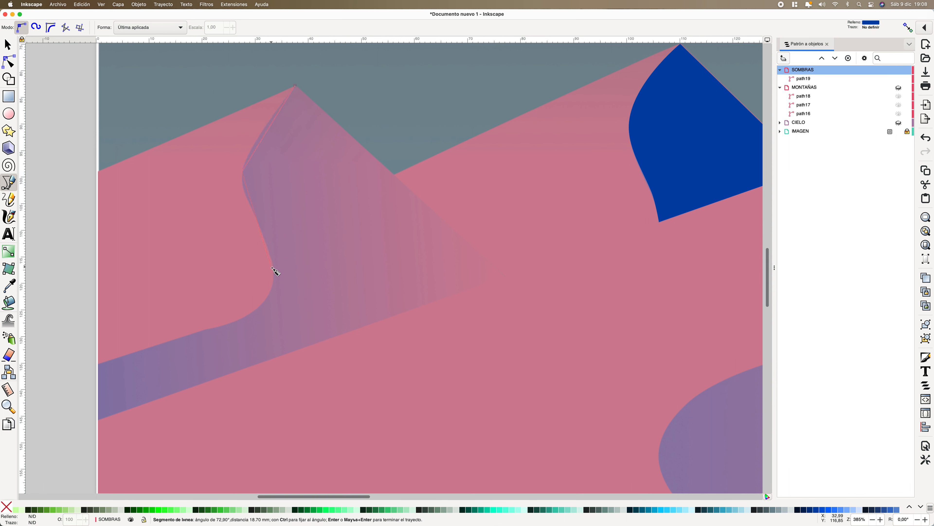
click(272, 287)
click(99, 363)
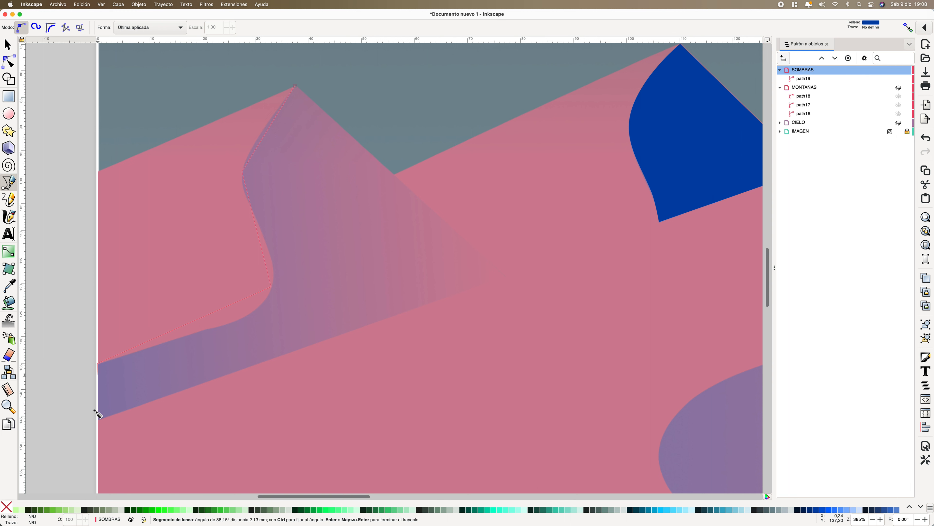
click(99, 421)
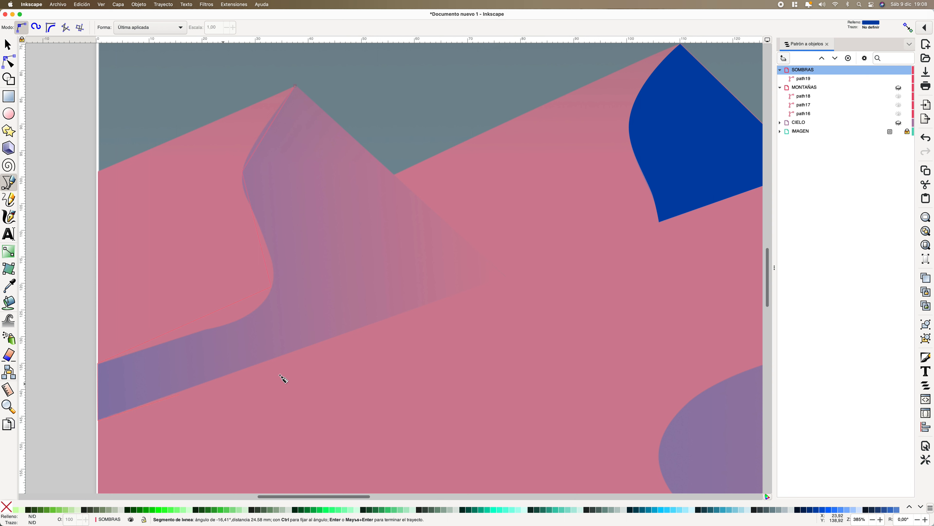
click(506, 278)
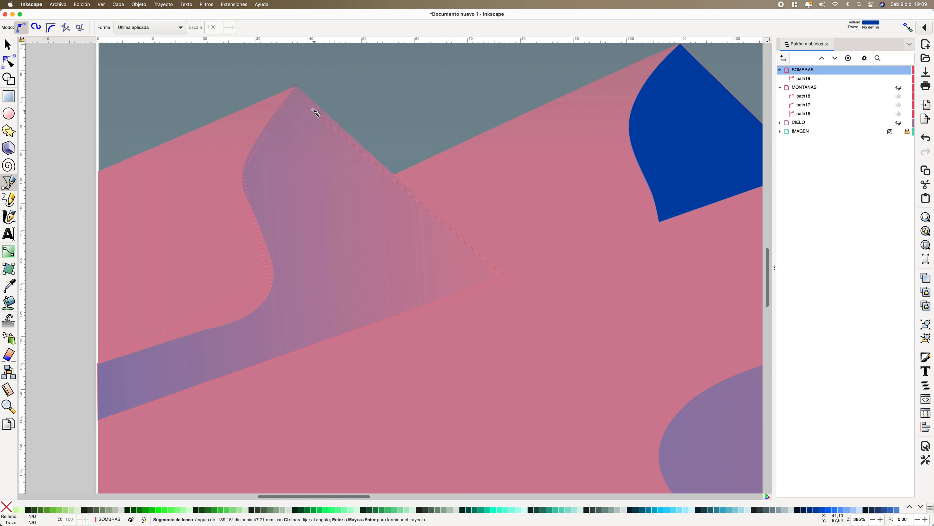
click(295, 87)
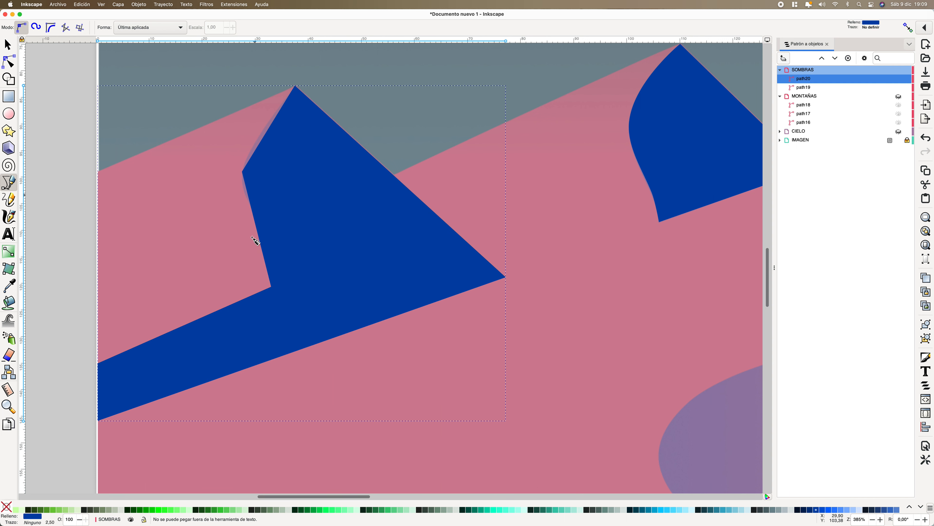
Smooth the two nodes along the left mountain shadow's inner edge and adjust their handles to match the reference's S-curve.
click(11, 62)
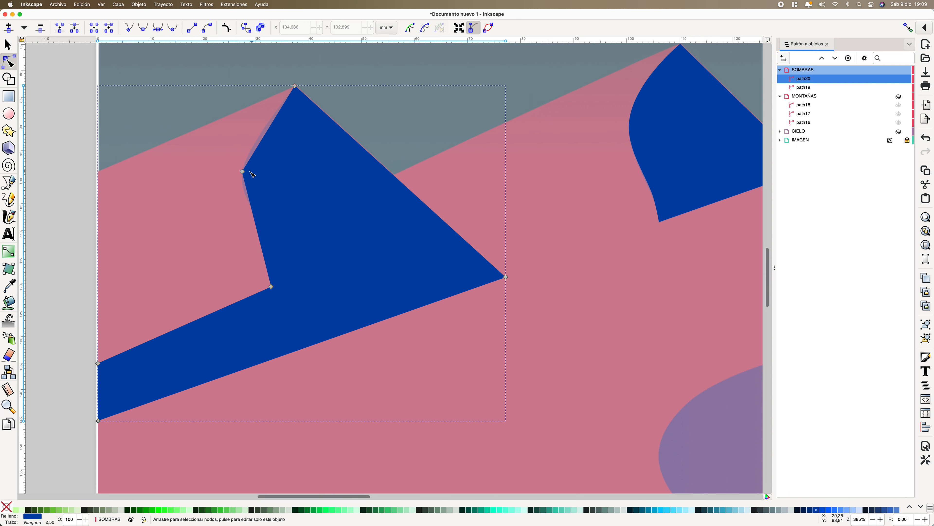
click(143, 28)
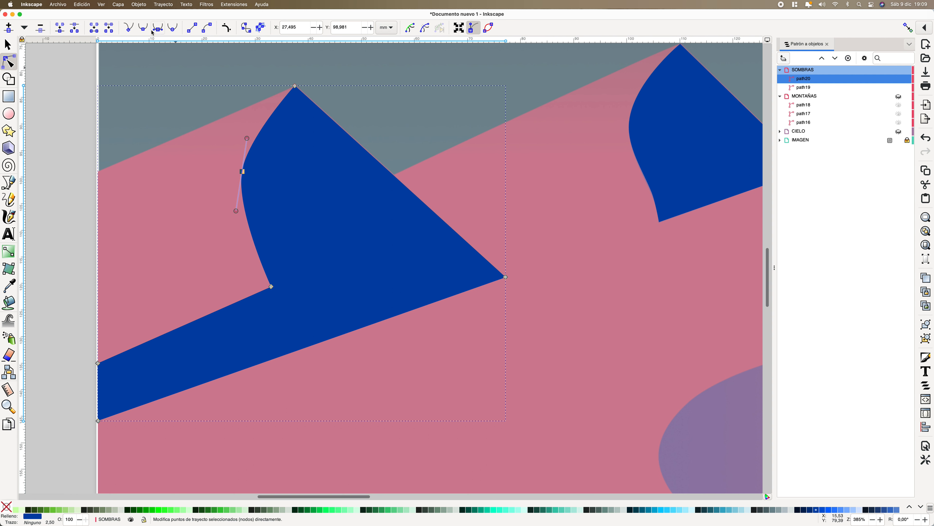
click(271, 287)
click(143, 30)
drag(244, 343, 251, 326)
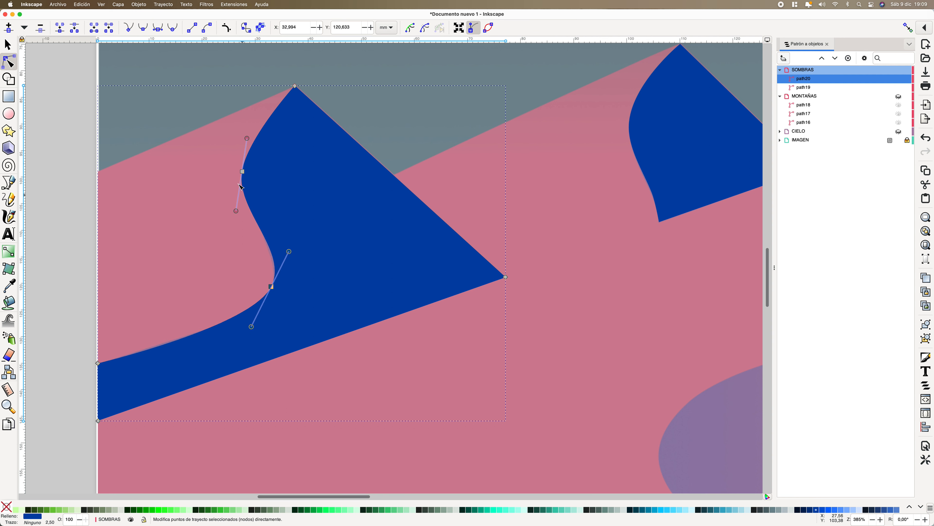
drag(247, 139, 248, 130)
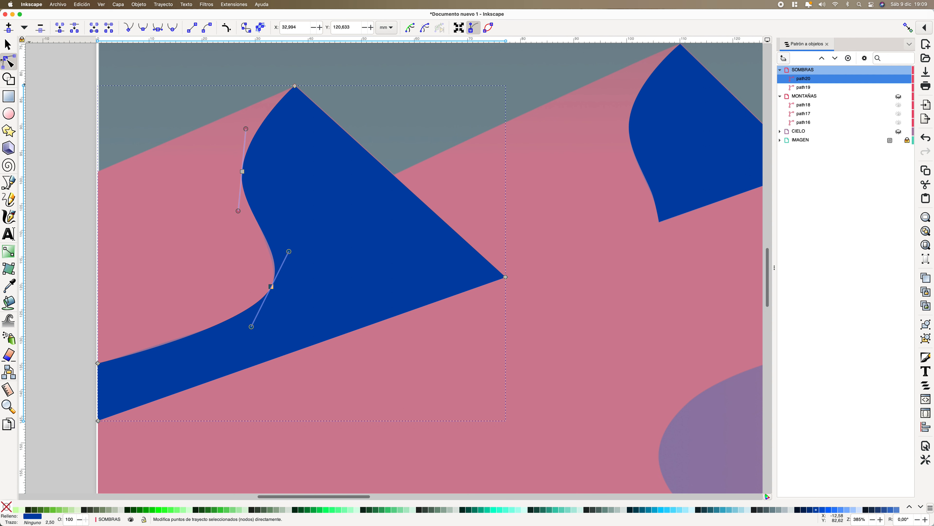
Examine the traced left shadow and the outline of the large right mountain's shadow in the reference image.
scroll(451, 260, up, 2)
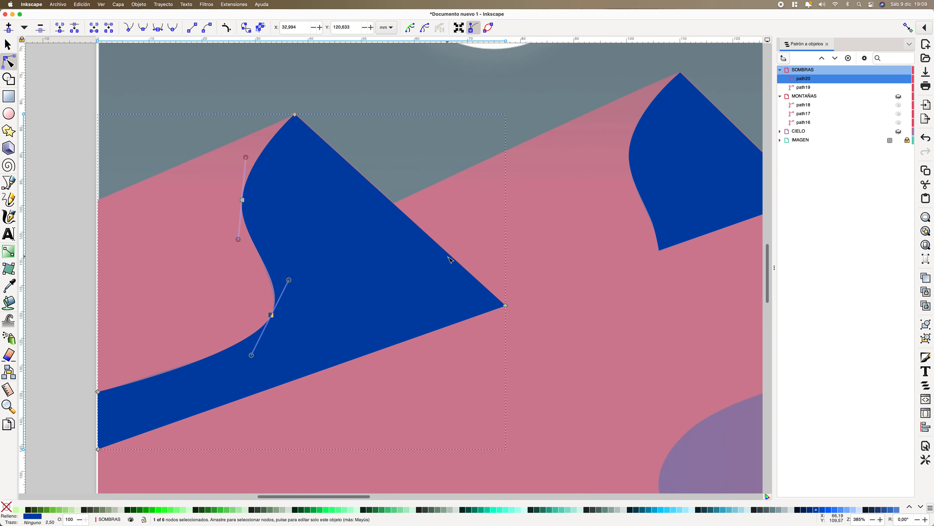
scroll(451, 260, down, 3)
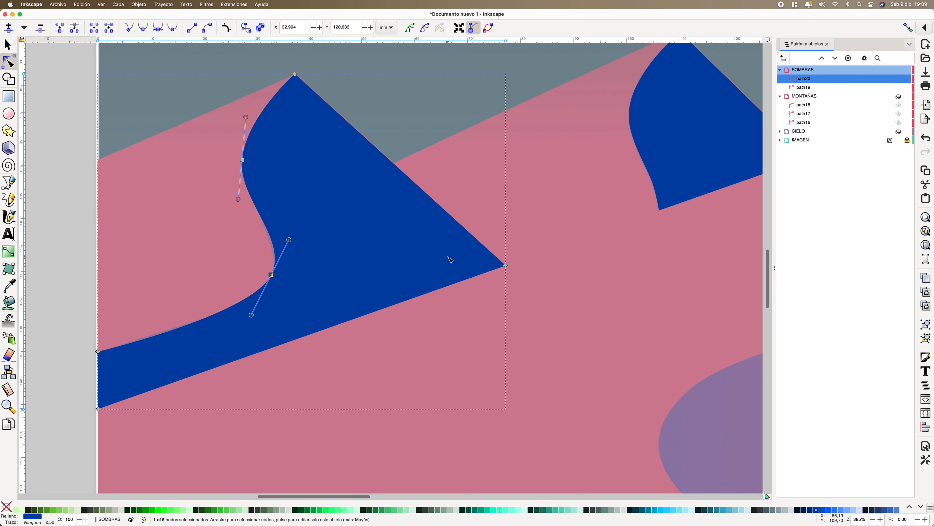
scroll(494, 257, down, 1)
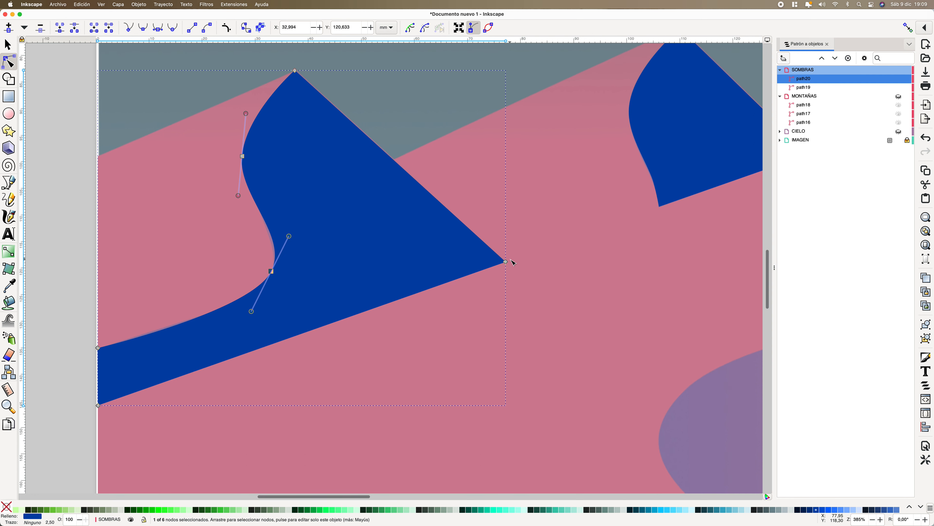
scroll(513, 262, down, 1)
scroll(513, 262, up, 2)
scroll(513, 261, down, 5)
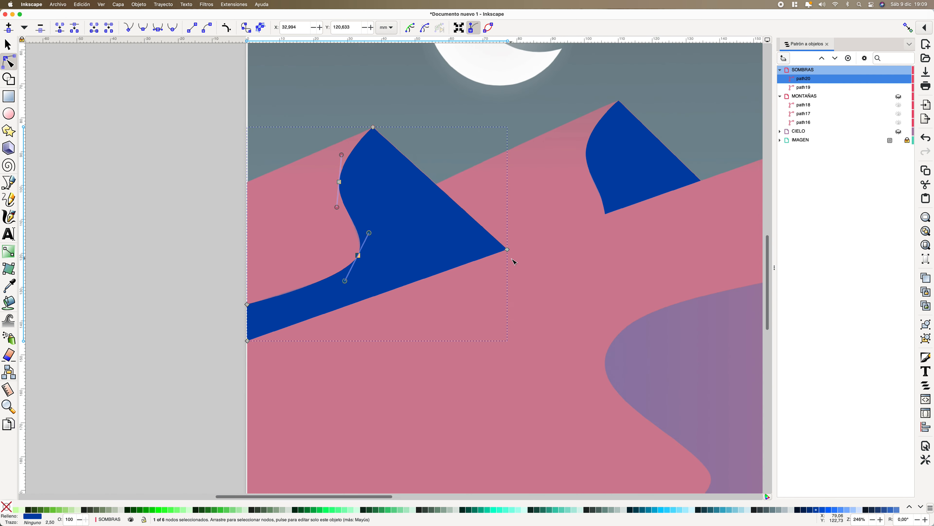
scroll(515, 262, right, 5)
scroll(510, 260, down, 3)
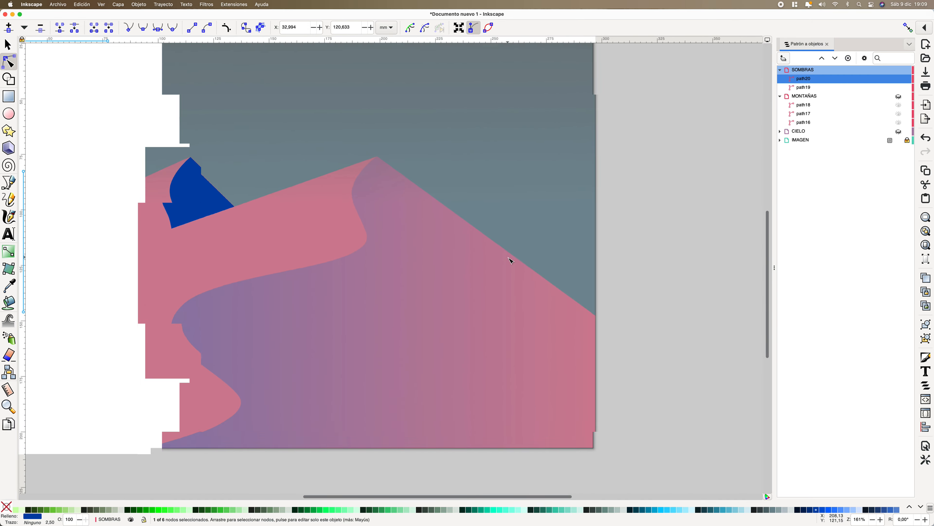
scroll(338, 277, up, 2)
scroll(338, 280, down, 4)
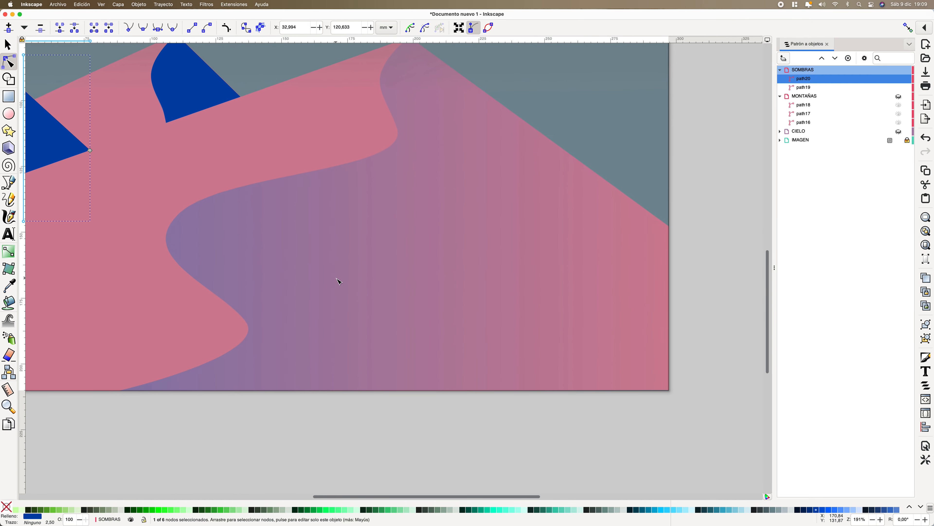
scroll(339, 281, up, 3)
scroll(339, 281, left, 3)
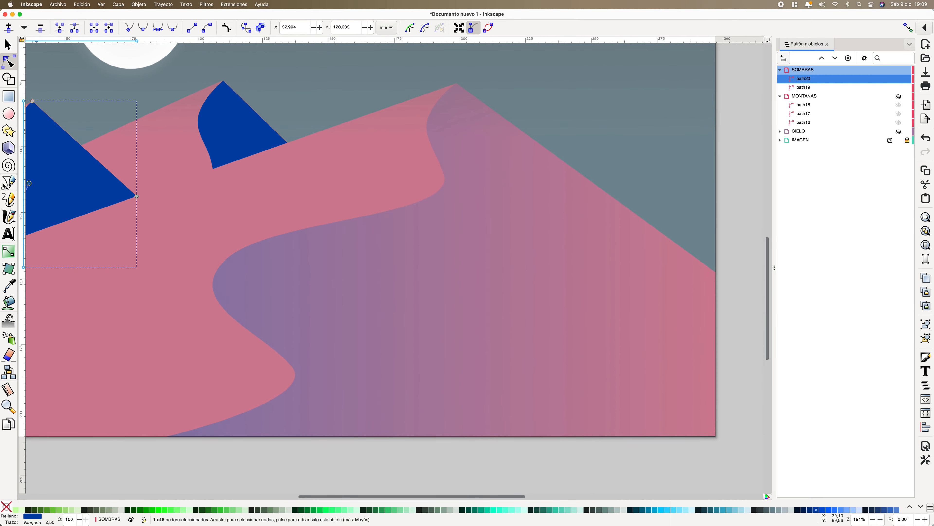
Trace the large right mountain's shadow with the Pen tool as a closed eight-node path reaching the page's lower right corner.
click(8, 182)
click(457, 84)
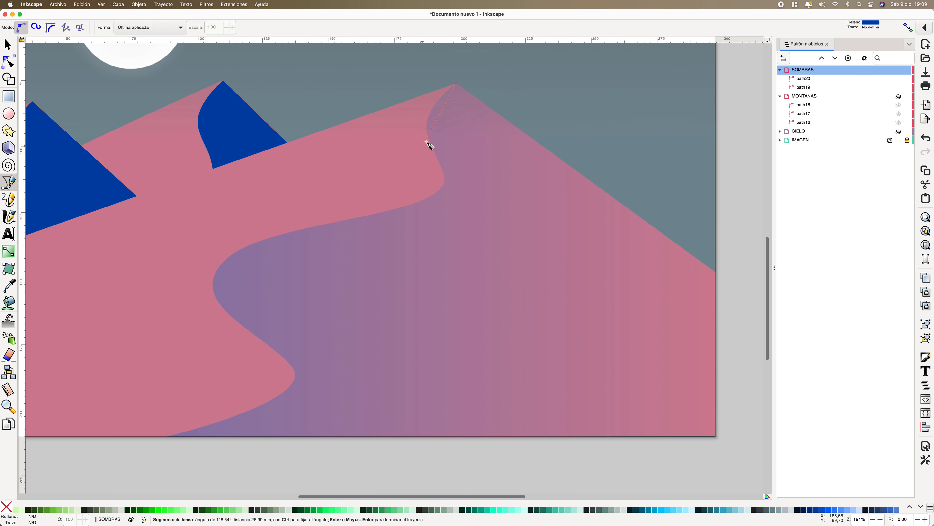
click(427, 124)
click(444, 186)
click(218, 271)
click(293, 383)
click(168, 437)
click(714, 437)
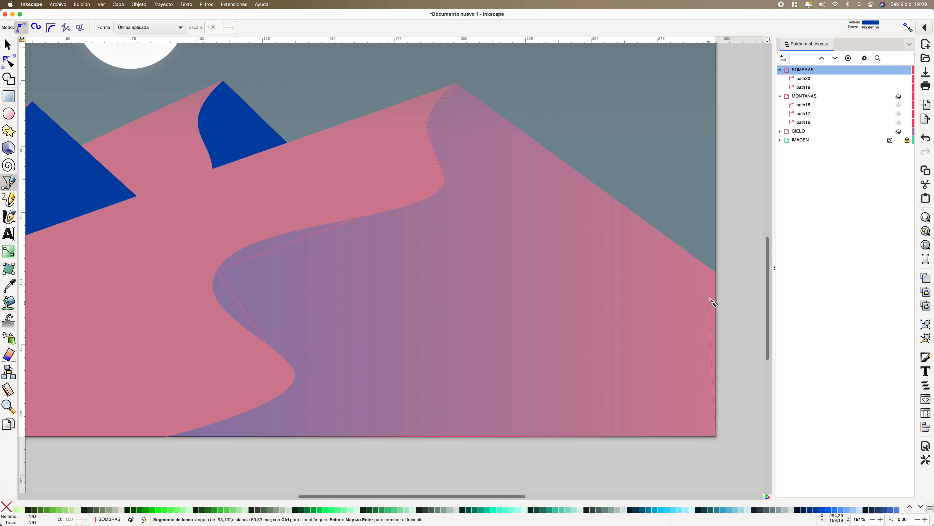
click(717, 273)
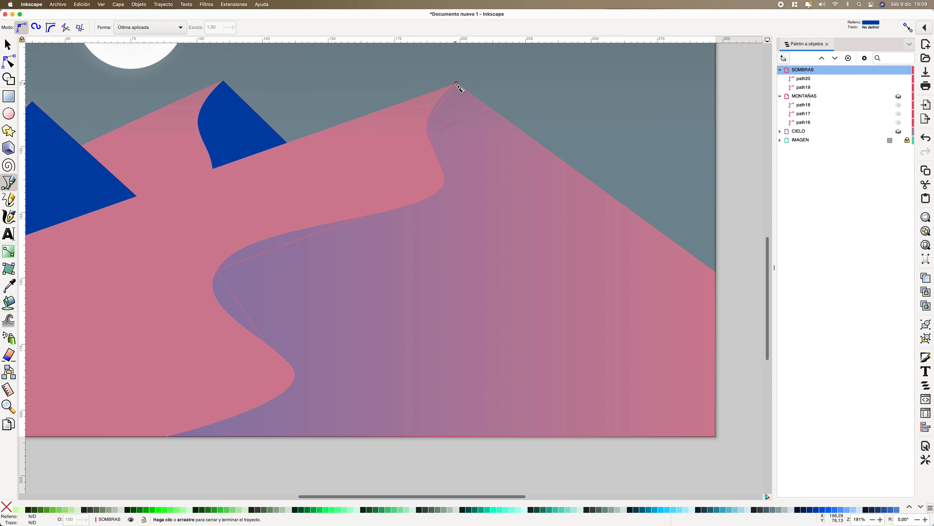
scroll(459, 87, up, 5)
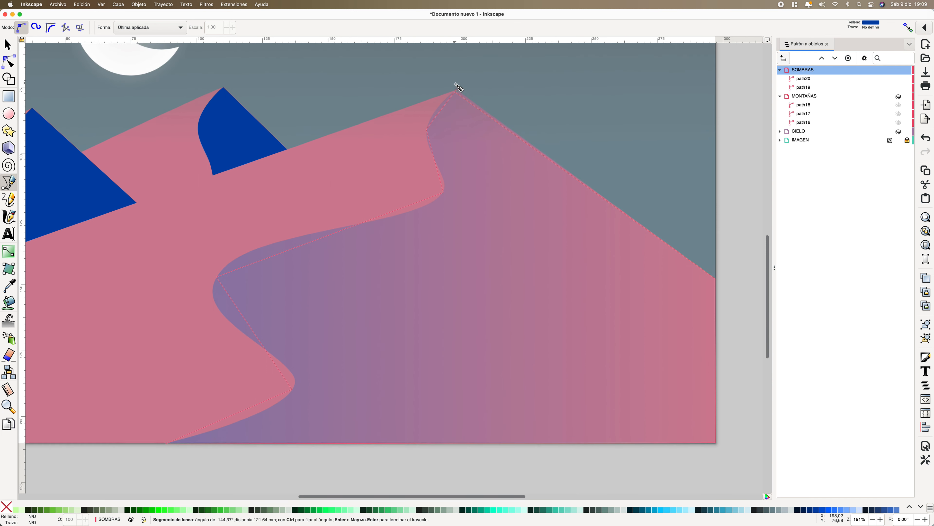
scroll(459, 87, up, 8)
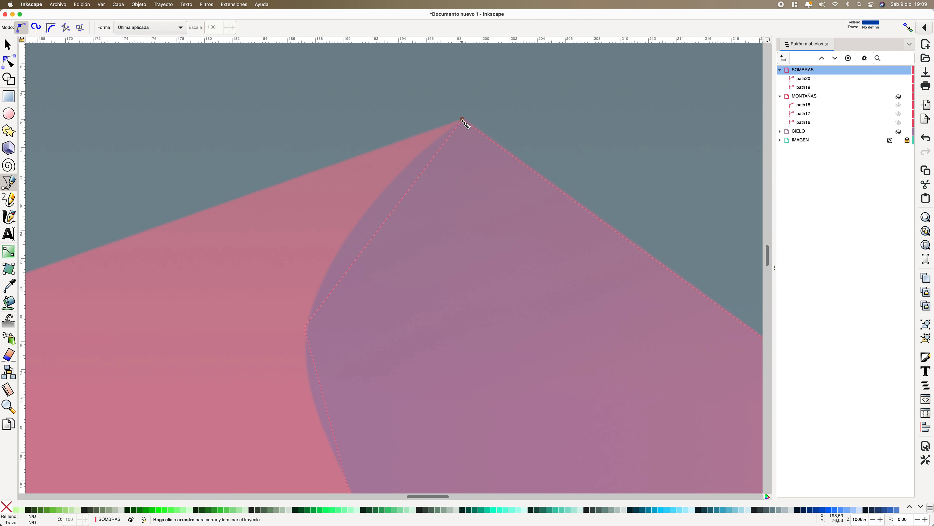
click(463, 120)
Smooth the four inner nodes along the curved edge of the right mountain's shadow.
scroll(471, 157, down, 4)
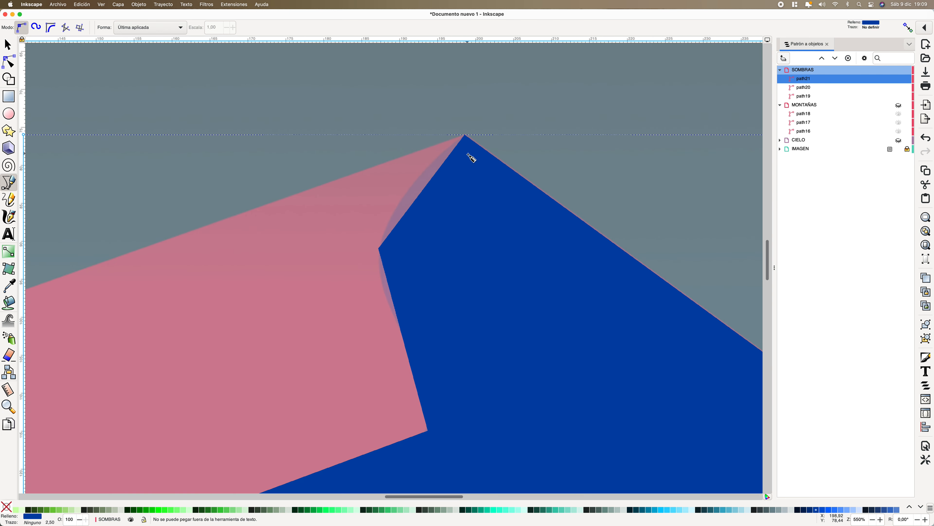
scroll(470, 156, down, 6)
scroll(463, 173, down, 3)
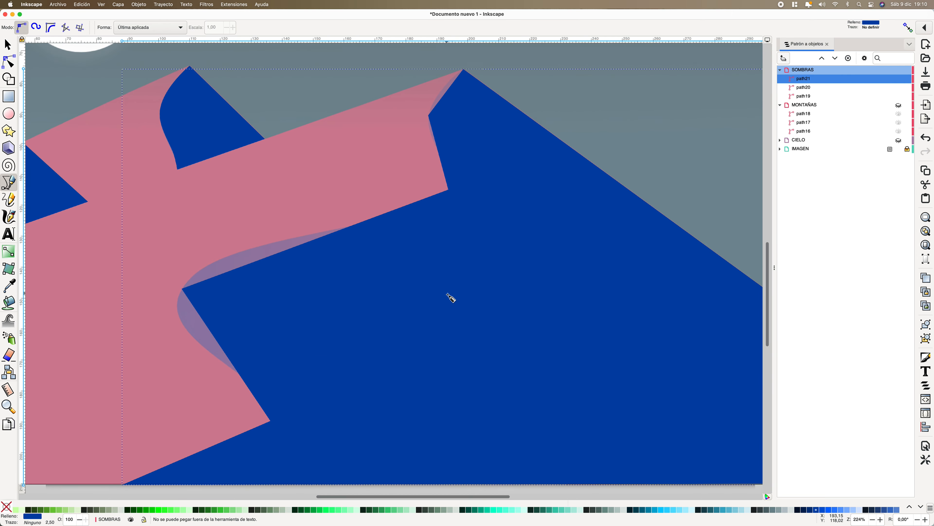
scroll(451, 298, down, 2)
key(n)
click(432, 155)
click(143, 27)
click(448, 213)
click(148, 29)
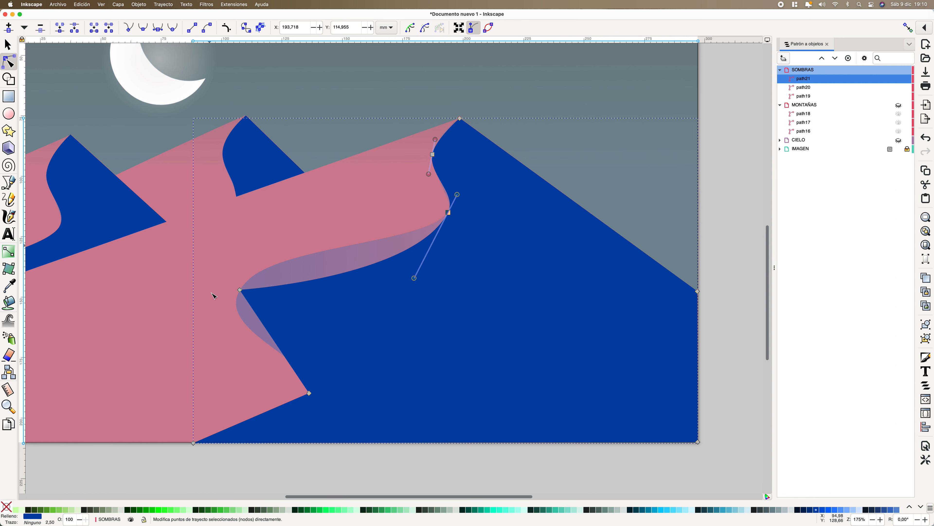
click(240, 290)
click(143, 27)
click(309, 393)
click(143, 27)
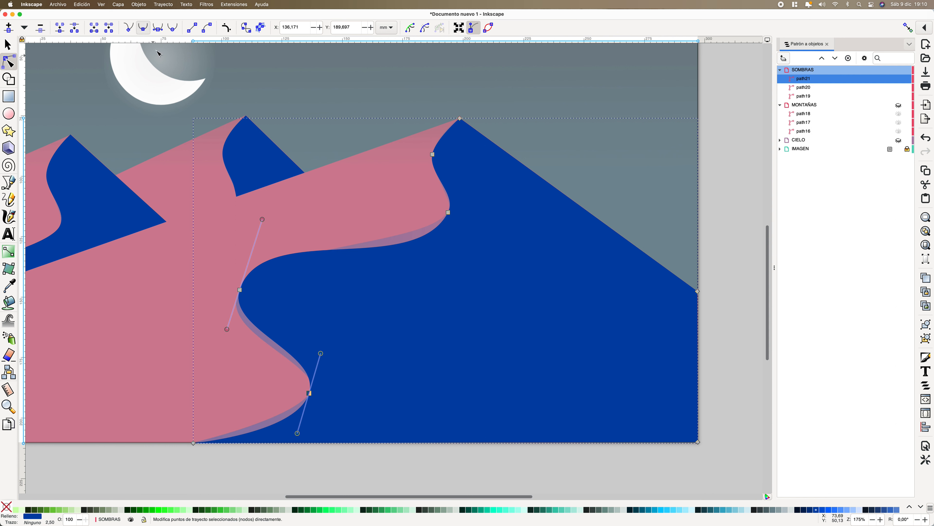
Adjust the handles of the lower three smoothed nodes on the right mountain's shadow to match the reference's curve.
click(448, 213)
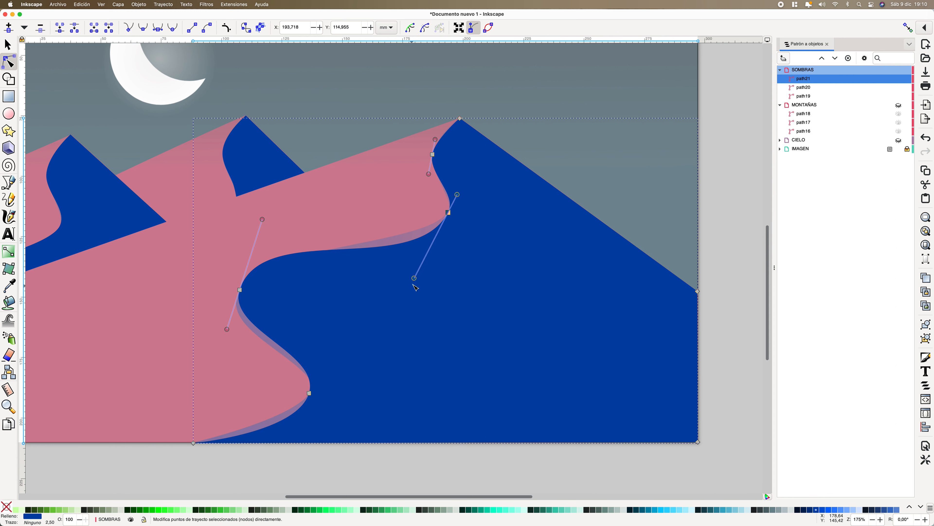
drag(411, 288, 411, 255)
click(240, 289)
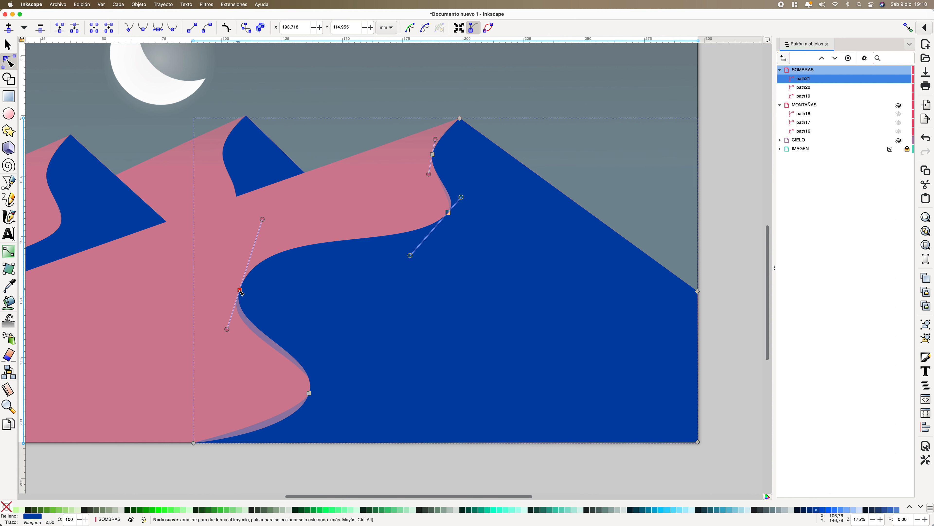
drag(227, 329, 216, 340)
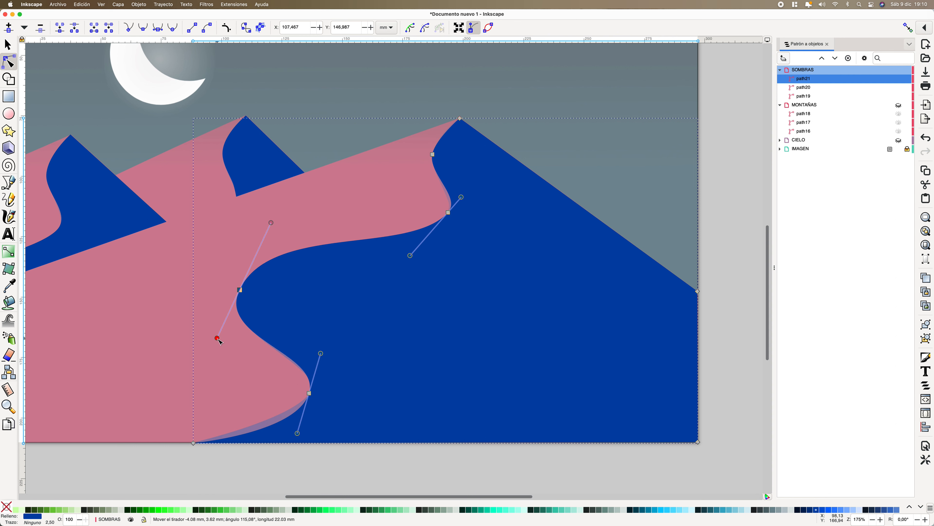
drag(301, 434, 298, 423)
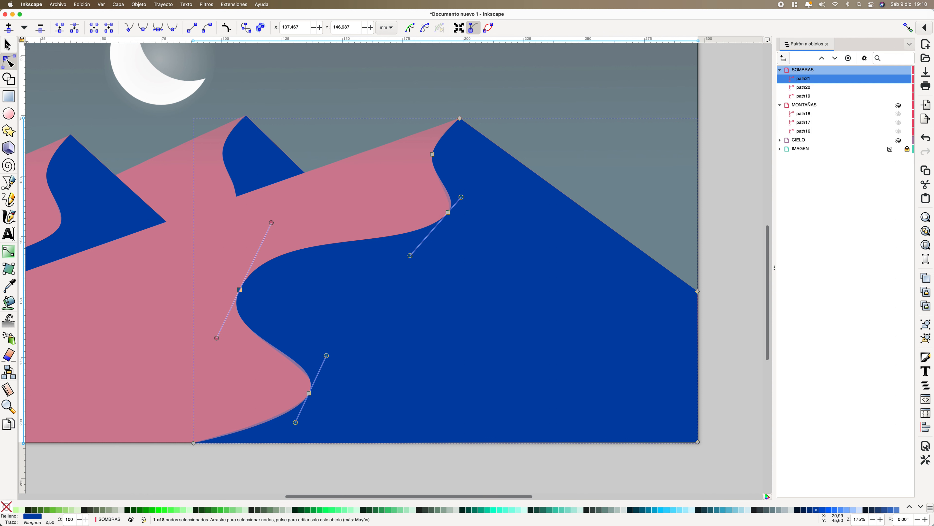
Fill the right mountain's shadow with dark navy #002255.
key(s)
scroll(416, 198, down, 2)
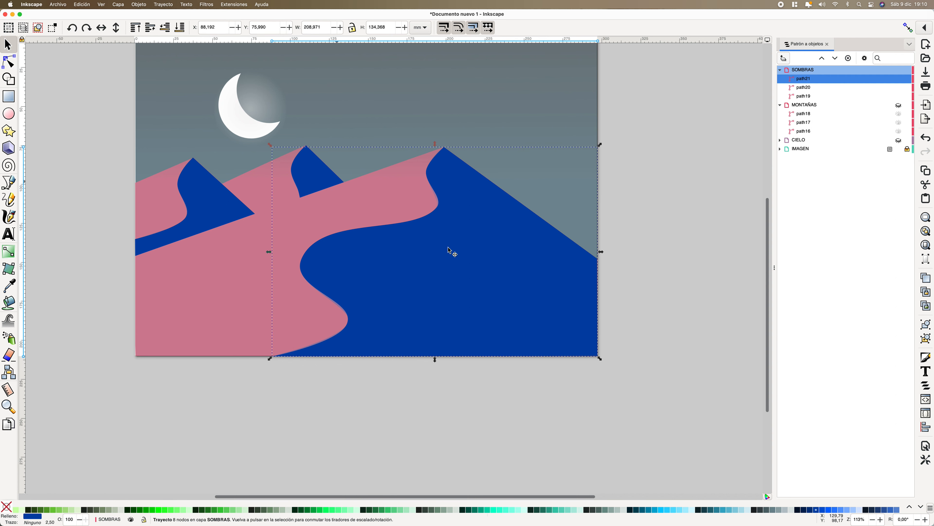
click(811, 510)
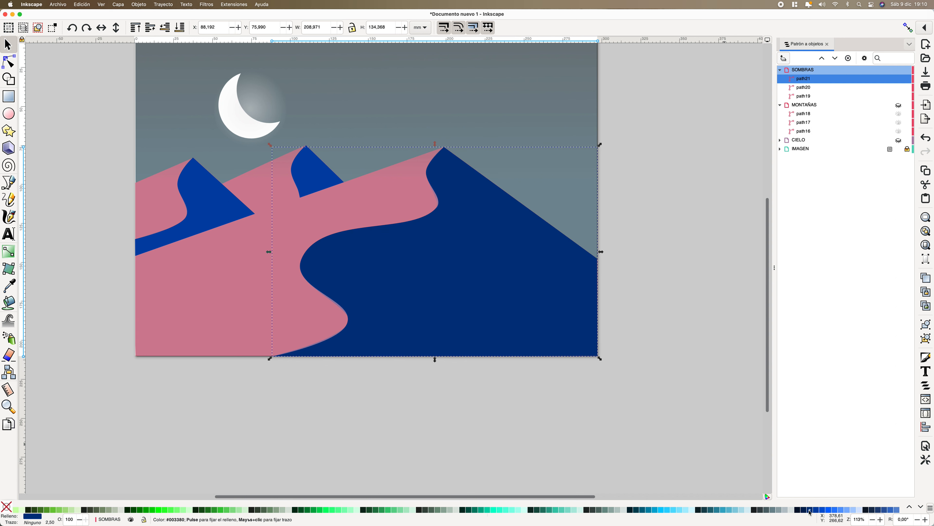
click(805, 511)
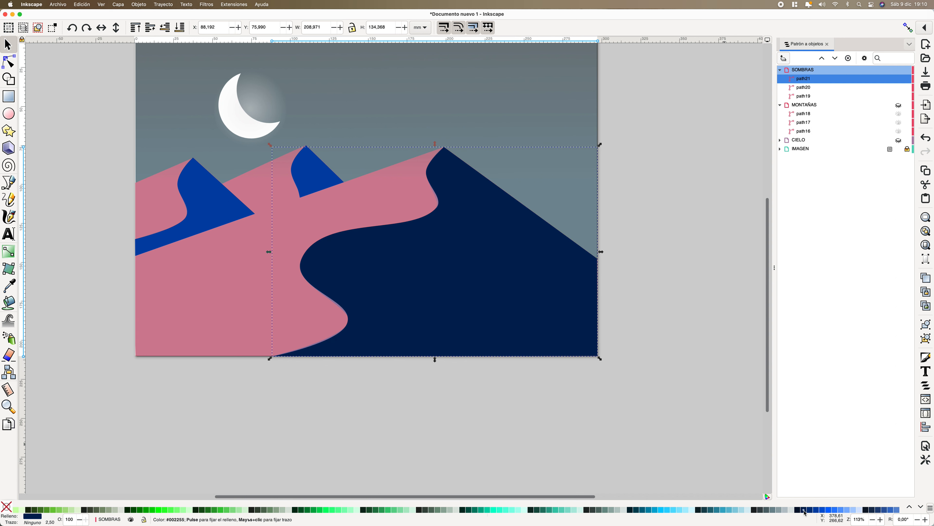
Fill the middle mountain's shadow with the dark navy #002255 sampled from the right mountain's shadow.
click(319, 180)
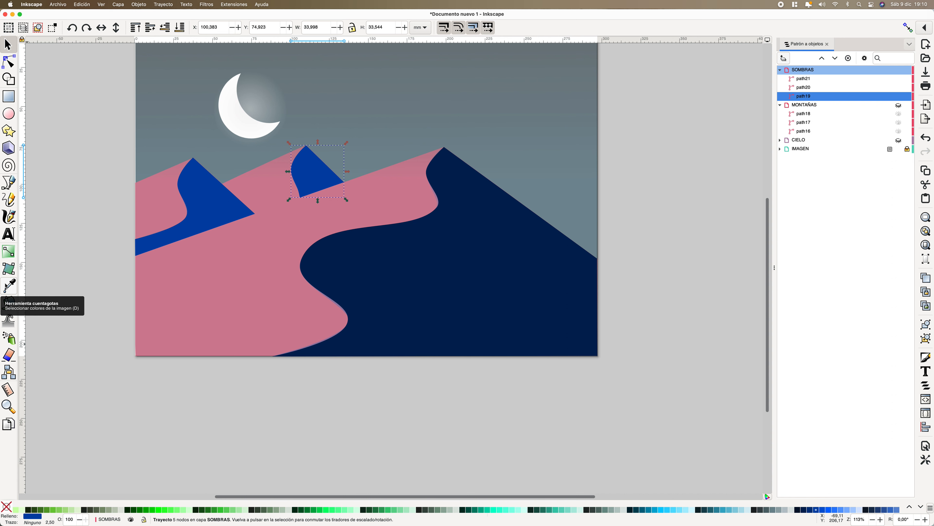
click(10, 286)
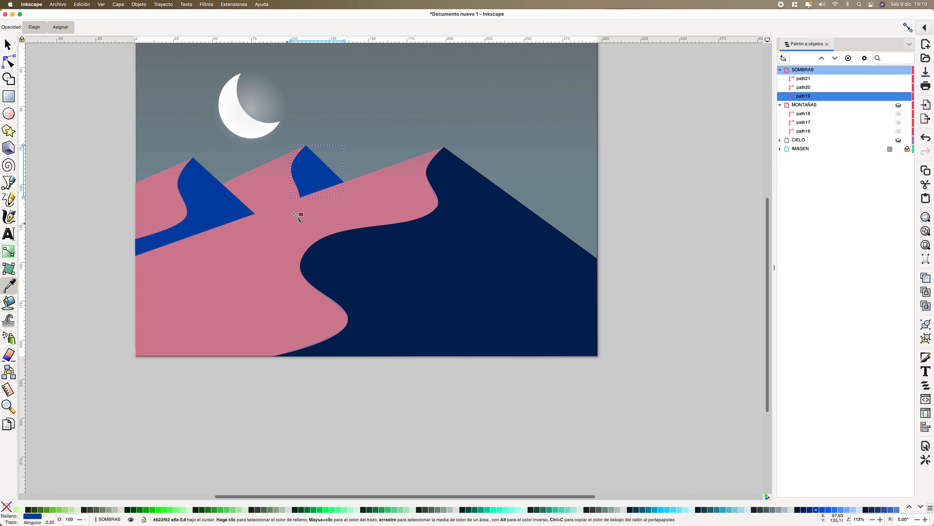
click(427, 246)
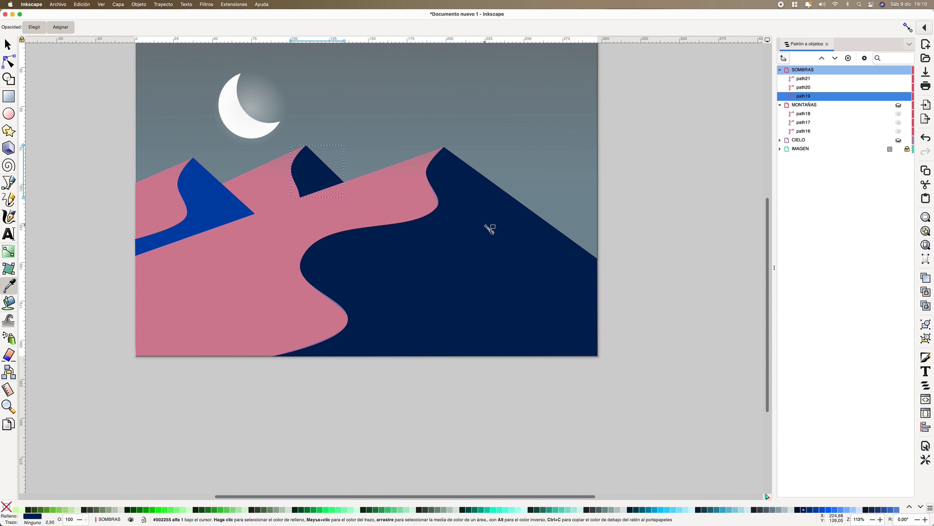
click(8, 45)
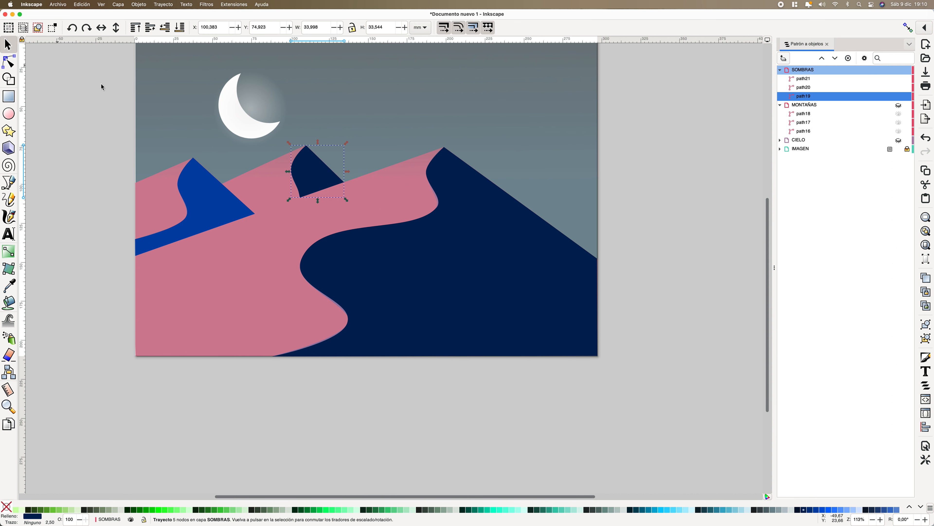
Fill the left mountain's shadow with the navy sampled from the right shadow and clear the selection.
click(212, 209)
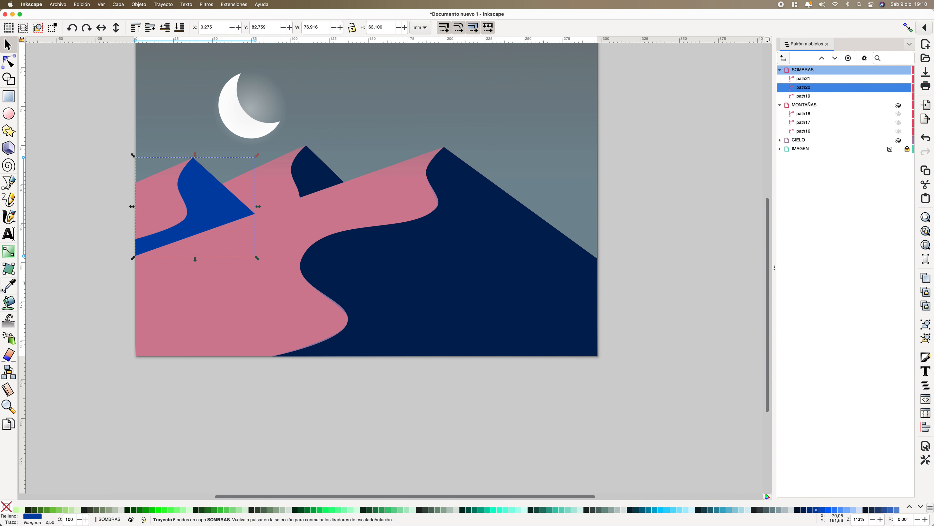
click(8, 287)
click(425, 248)
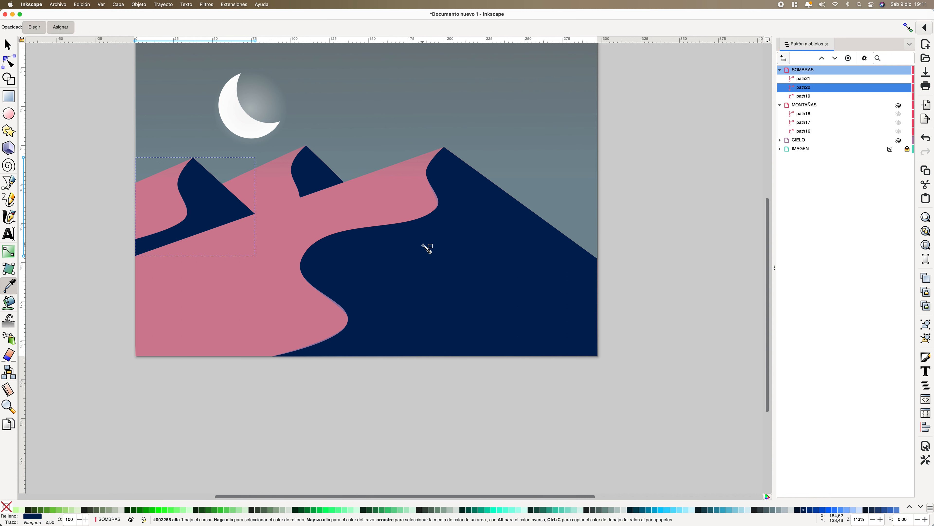
click(8, 45)
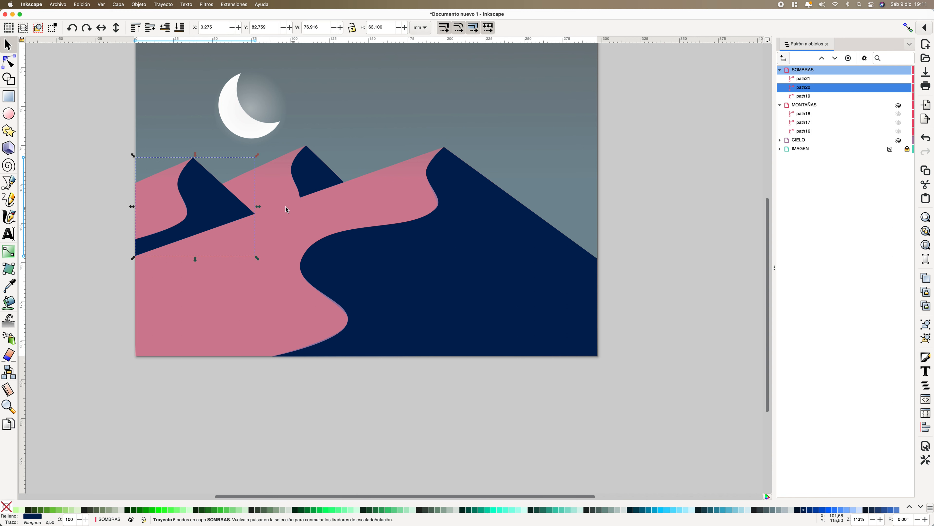
click(71, 222)
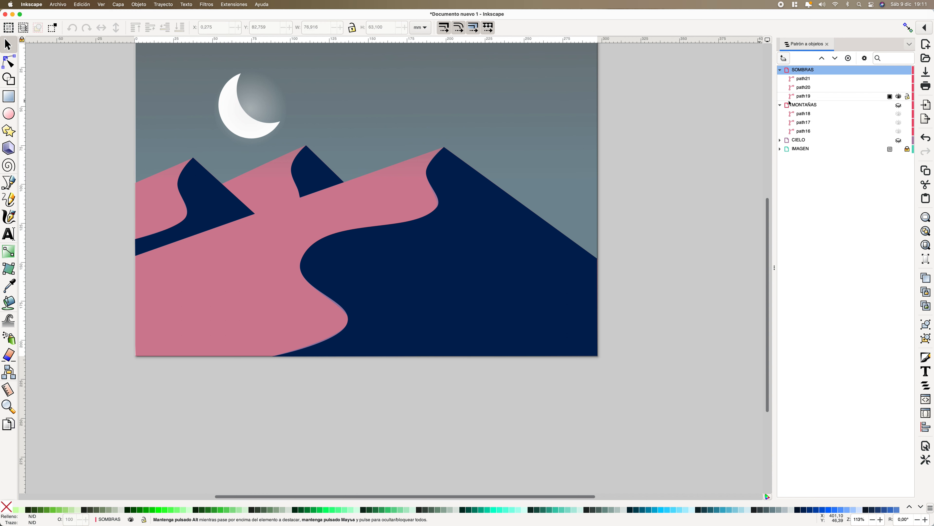
Show the hidden MONTAÑAS and CIELO layers.
click(899, 106)
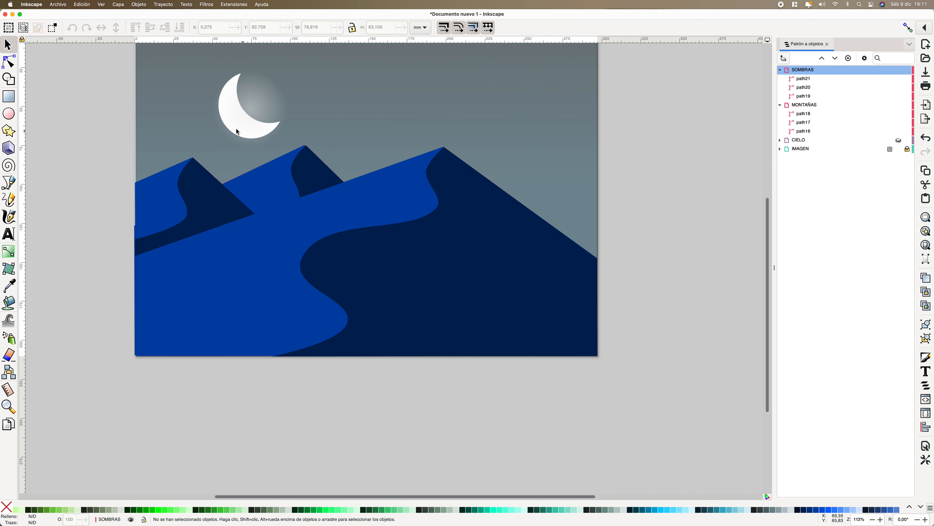
scroll(289, 153, up, 1)
scroll(290, 153, up, 3)
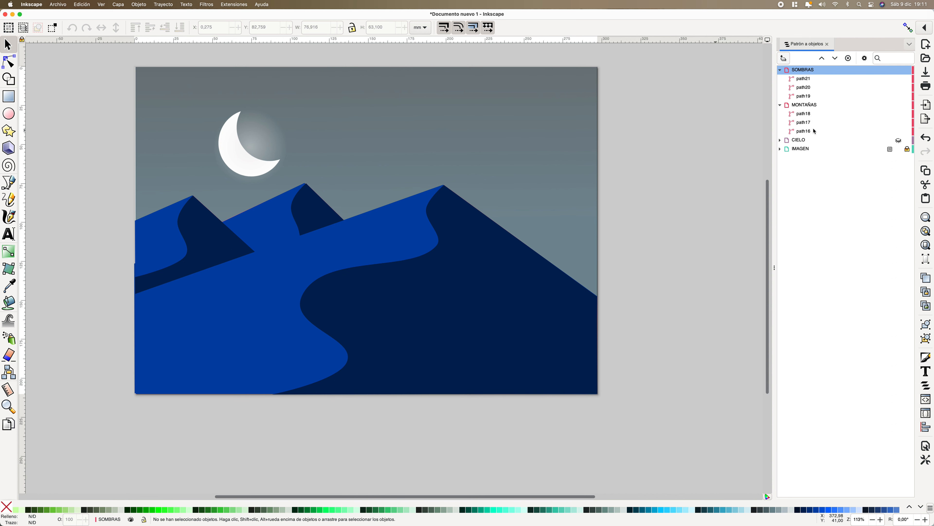
click(898, 140)
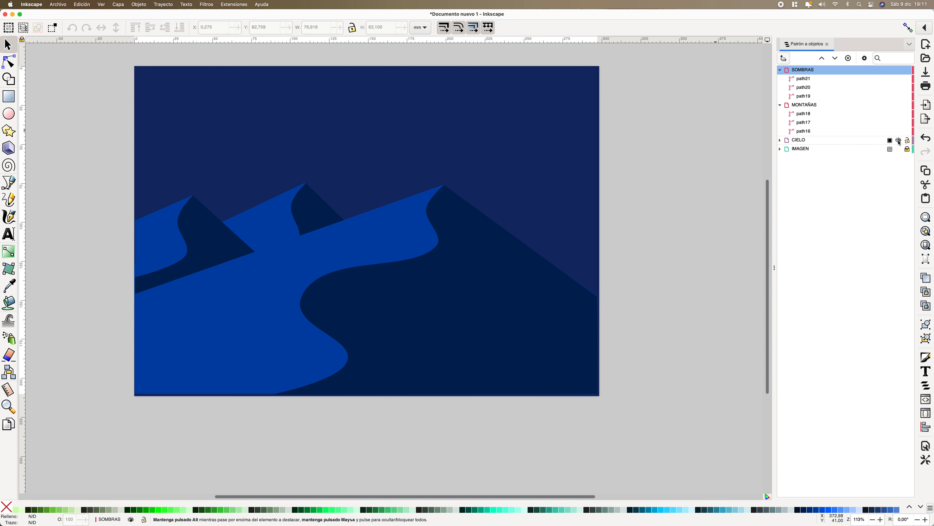
Toggle the CIELO layer's visibility to compare the vector mountains with the reference image.
click(898, 141)
click(898, 141)
click(898, 140)
click(898, 141)
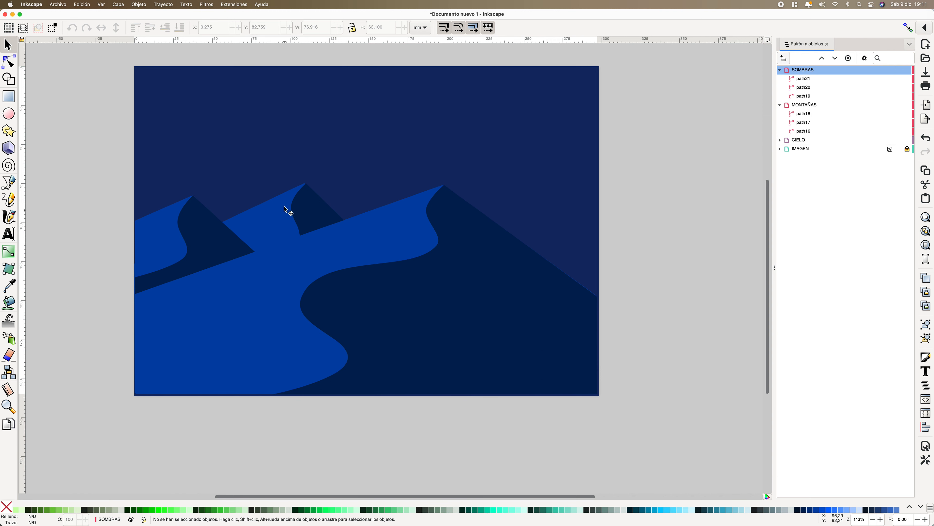
Inspect the middle mountain's peak up close and hide the CIELO layer to reveal the reference behind it.
click(297, 190)
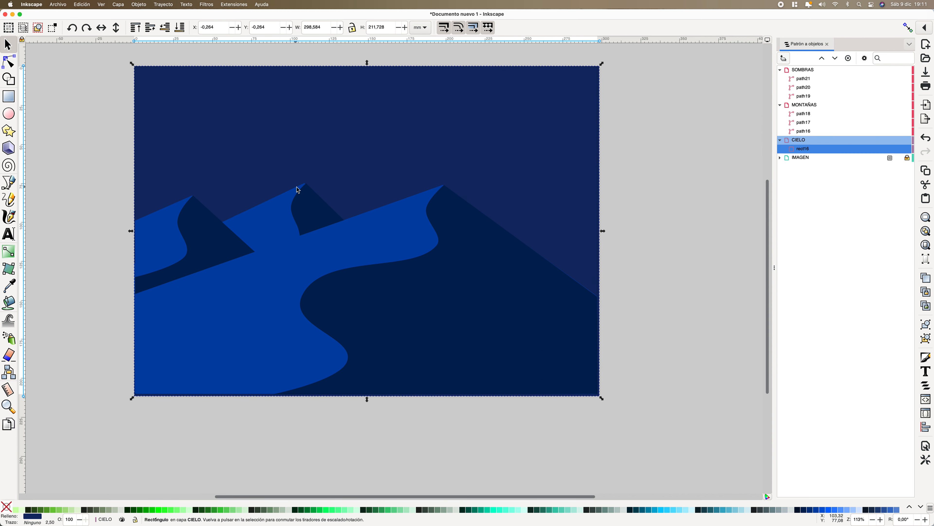
scroll(298, 190, down, 2)
scroll(299, 189, up, 6)
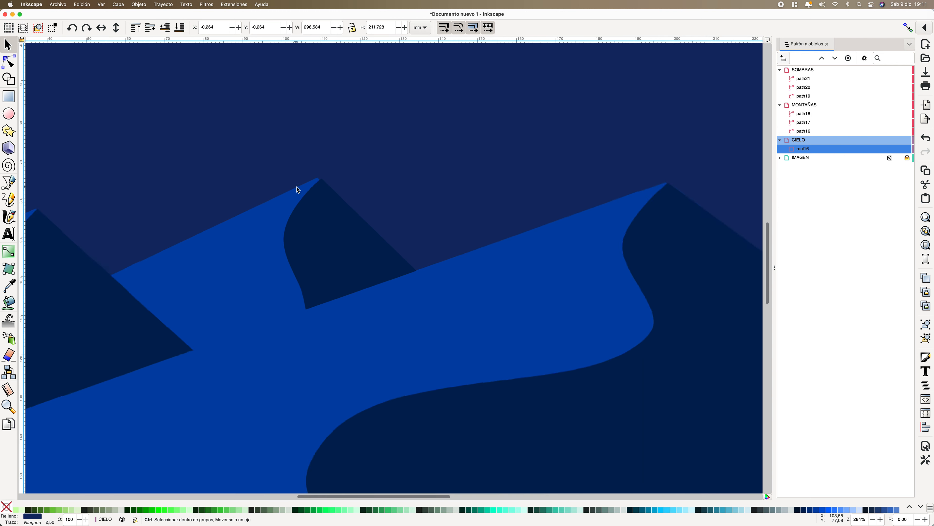
scroll(334, 188, up, 6)
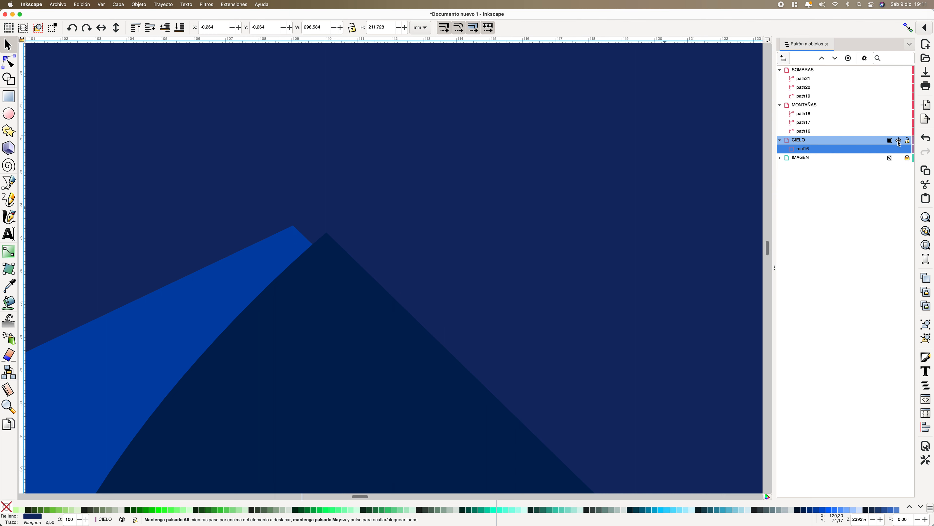
click(899, 141)
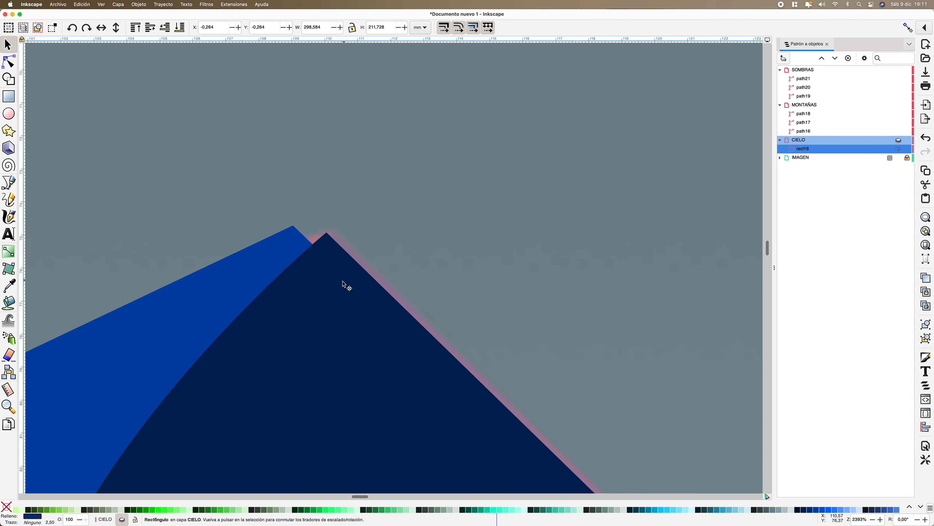
Move the peak node of the middle mountain on the MONTAÑAS layer onto the tip of its shadow.
click(13, 67)
click(298, 246)
click(293, 226)
drag(293, 226, 328, 239)
scroll(321, 251, up, 3)
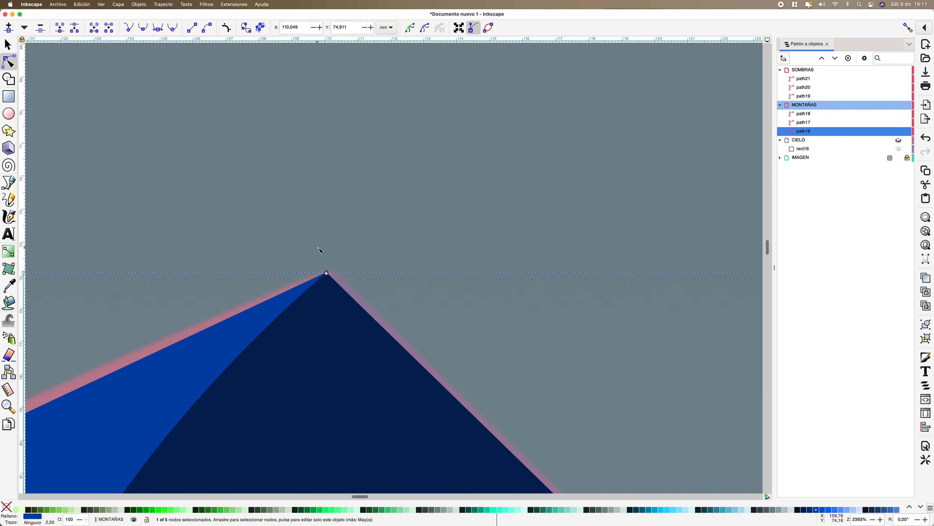
scroll(321, 251, up, 3)
scroll(321, 251, down, 15)
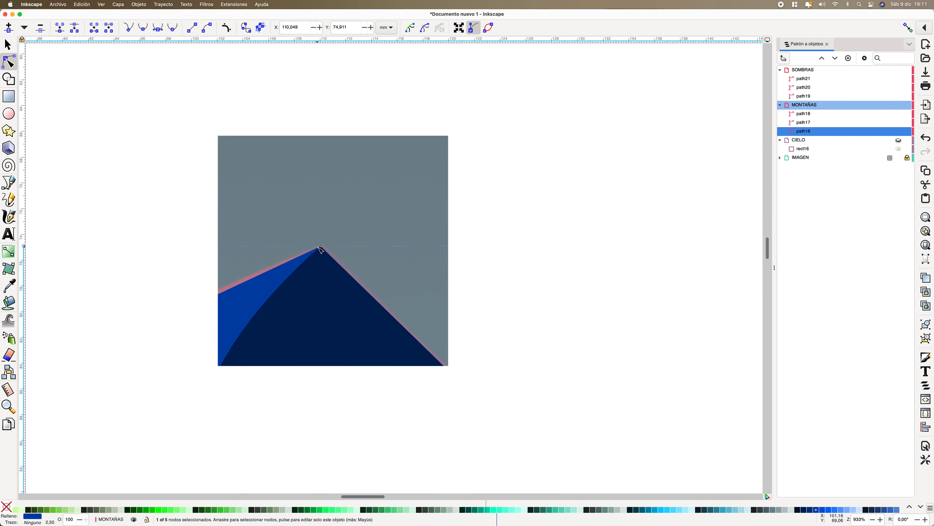
scroll(186, 321, down, 1)
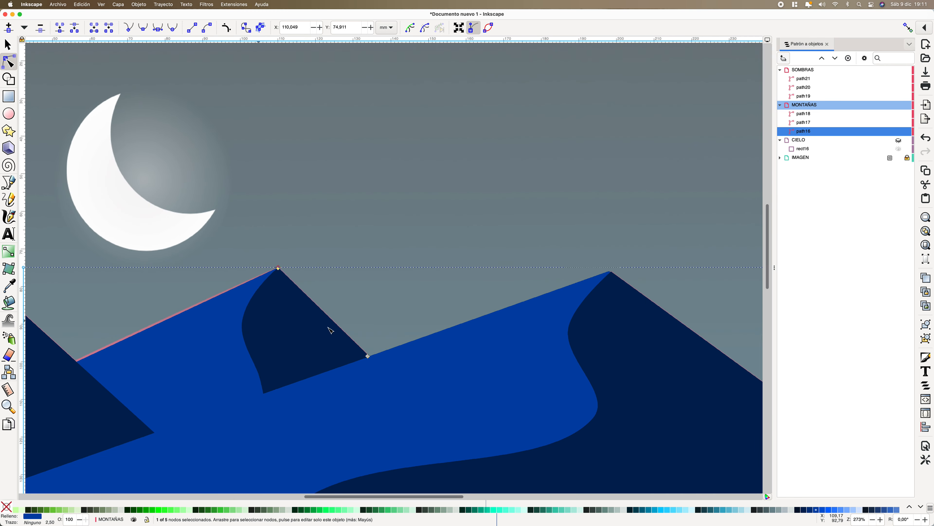
Move the peak node of the right mountain's shadow onto the tip of its mountain.
scroll(639, 291, up, 10)
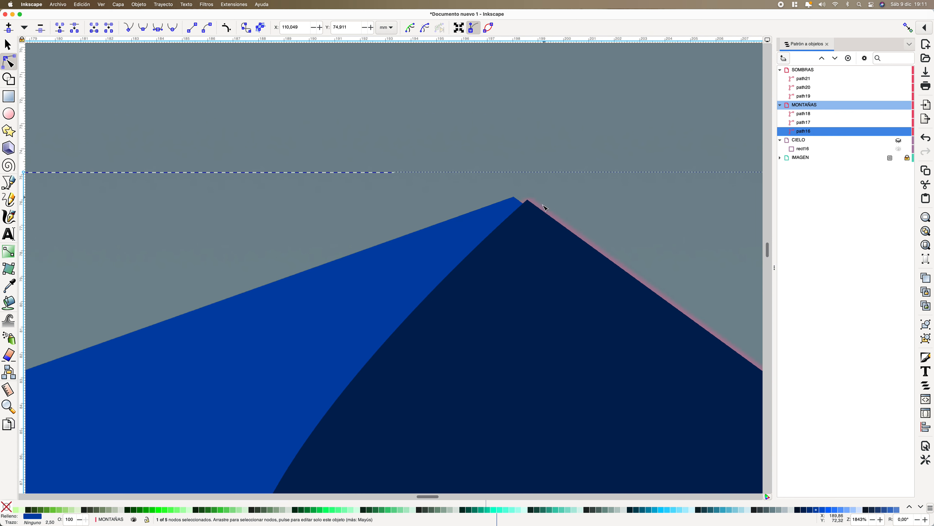
click(527, 203)
drag(528, 203, 517, 200)
scroll(488, 240, down, 5)
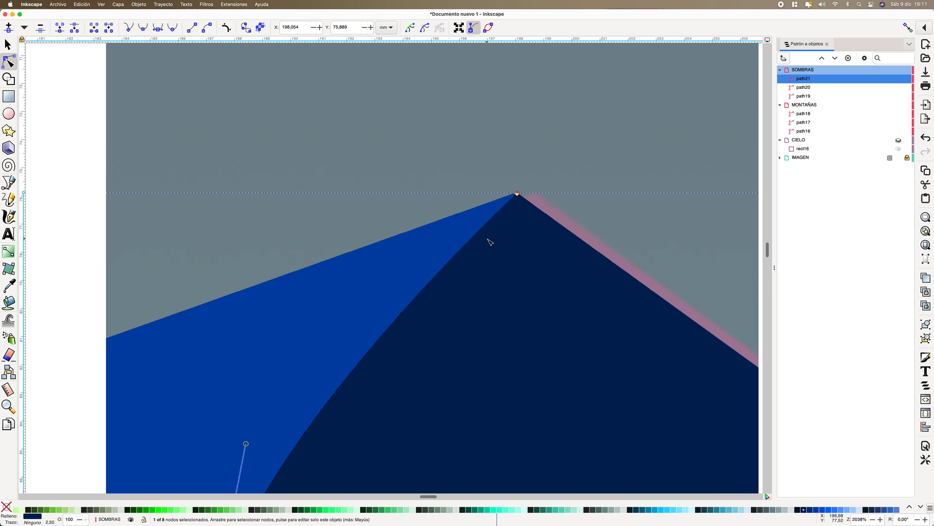
Move the peak node of the left mountain's shadow onto the tip of its mountain.
scroll(438, 301, down, 10)
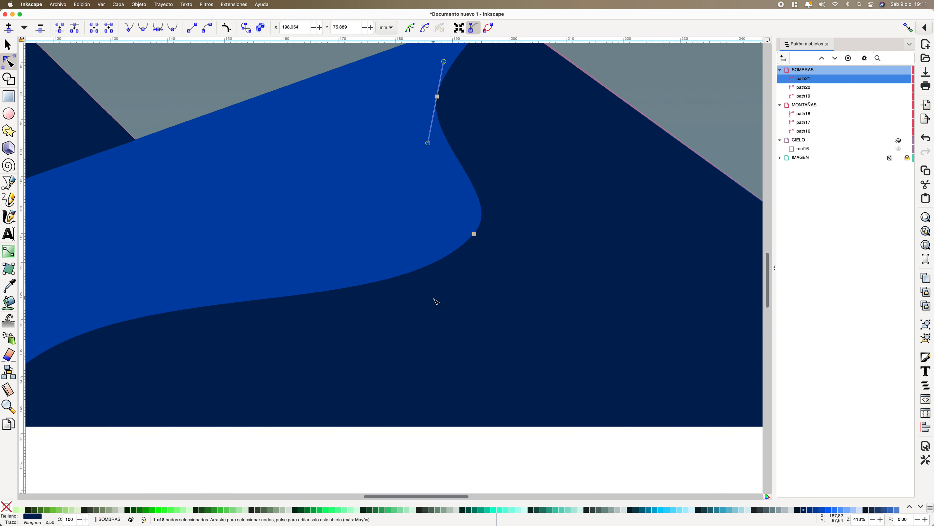
scroll(437, 302, down, 1)
scroll(319, 288, left, 10)
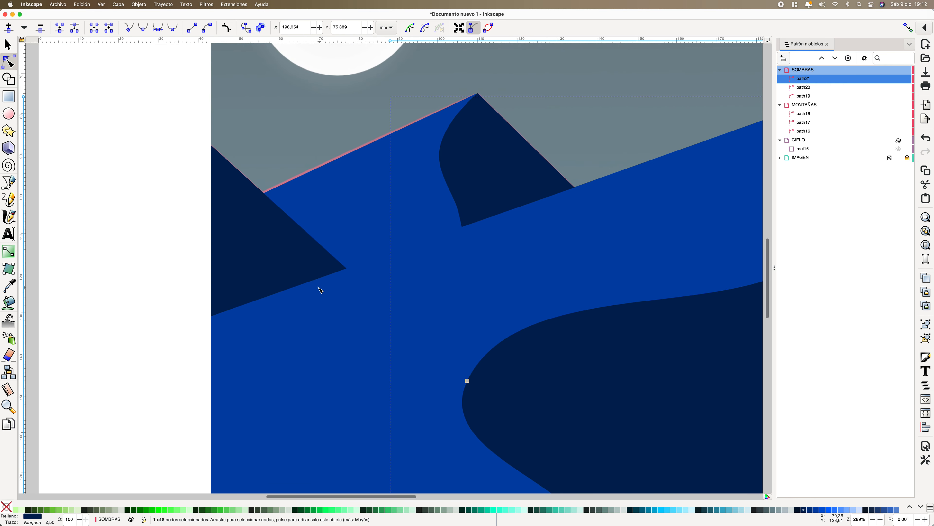
scroll(269, 216, down, 1)
scroll(197, 135, up, 5)
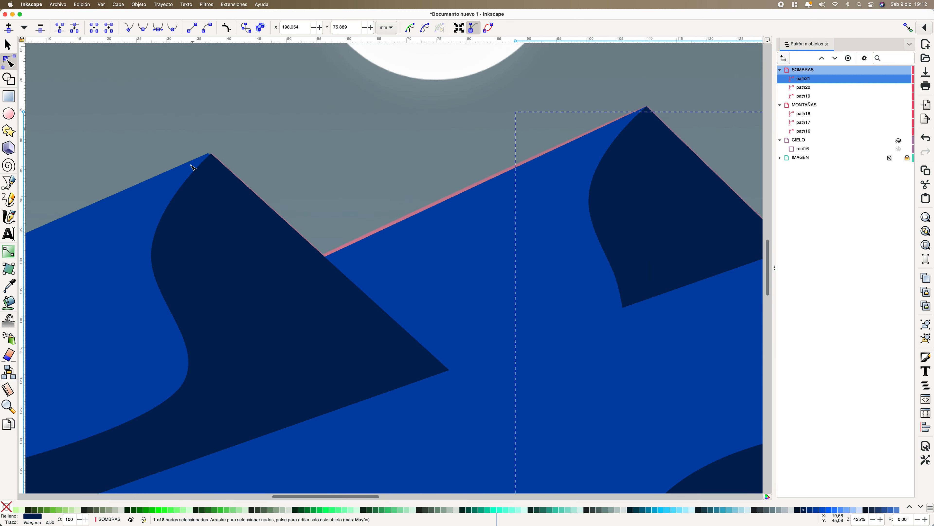
click(249, 148)
click(241, 136)
drag(241, 136, 236, 136)
scroll(260, 187, down, 5)
ctrl+scroll(260, 189, down, 3)
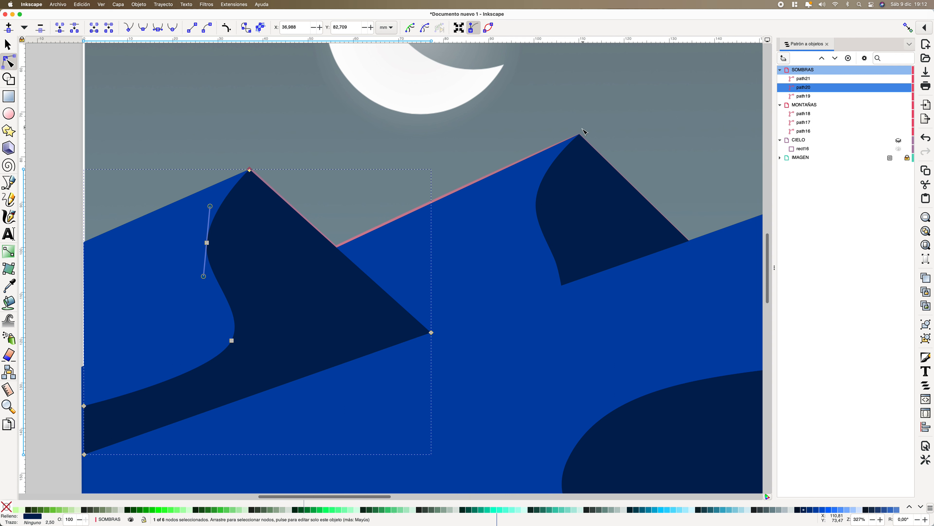
Move the lower-right corner node of the middle mountain's shadow onto the front mountain's ridge line.
scroll(648, 228, right, 5)
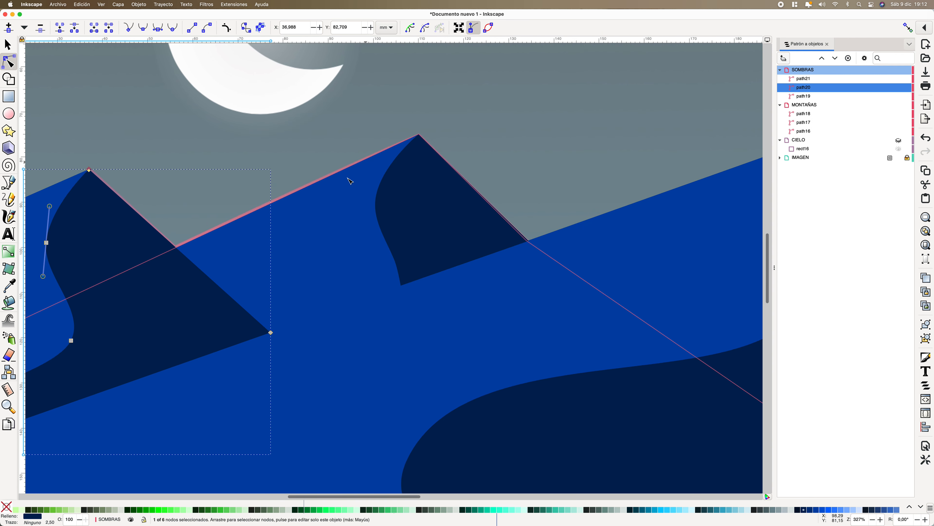
scroll(300, 198, up, 3)
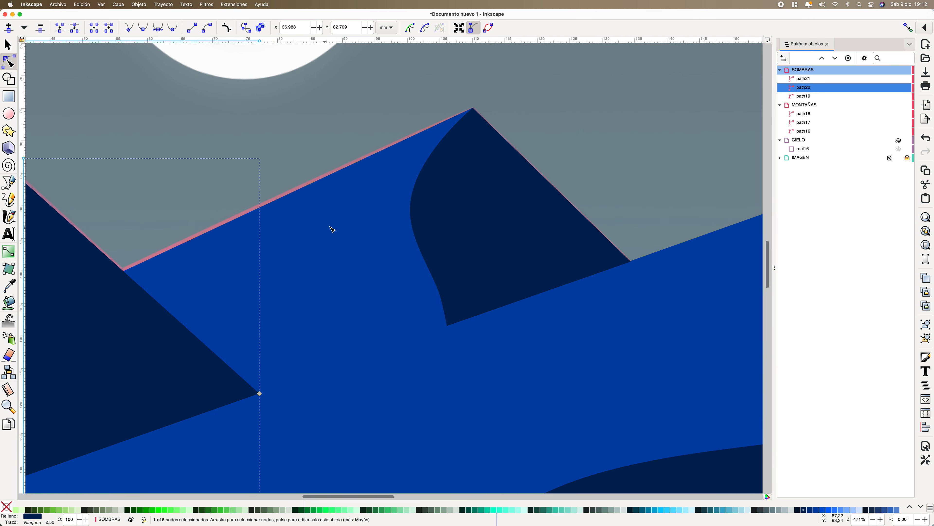
scroll(330, 227, down, 3)
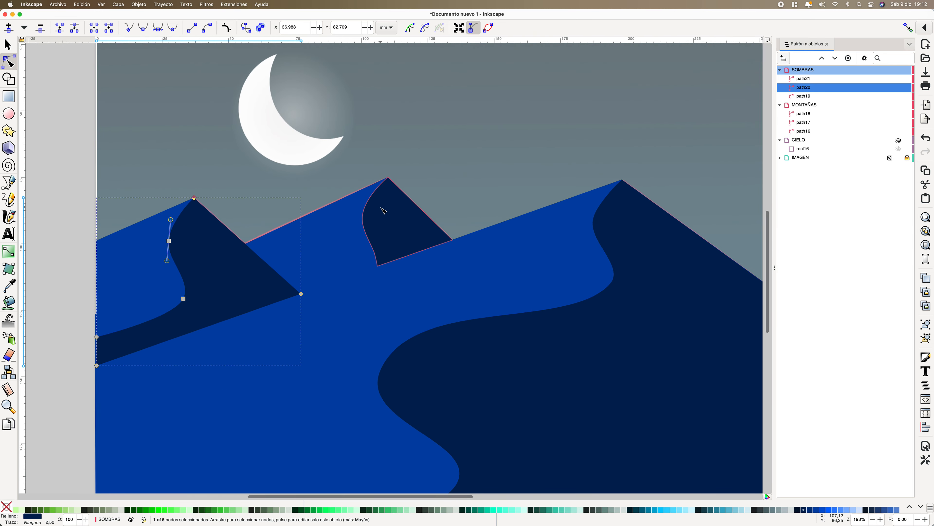
scroll(382, 209, up, 2)
scroll(355, 246, up, 2)
scroll(356, 246, up, 3)
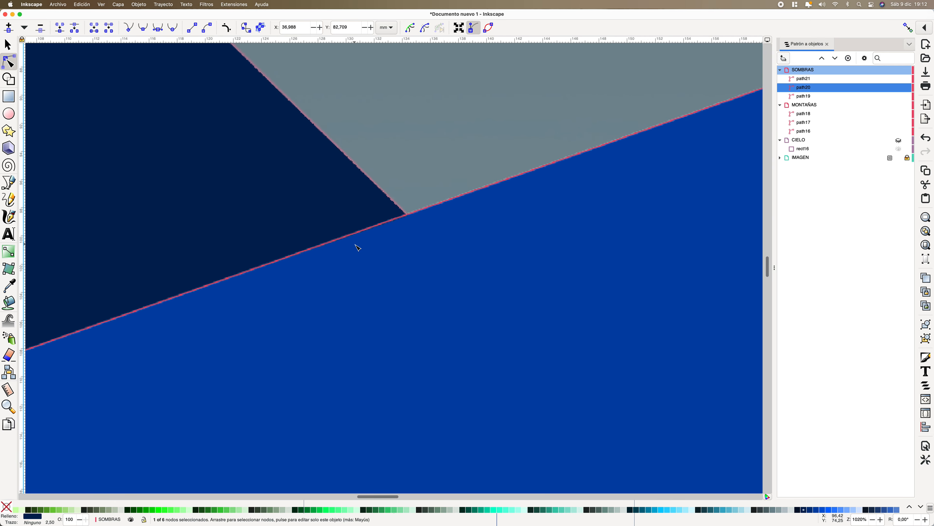
scroll(405, 220, up, 3)
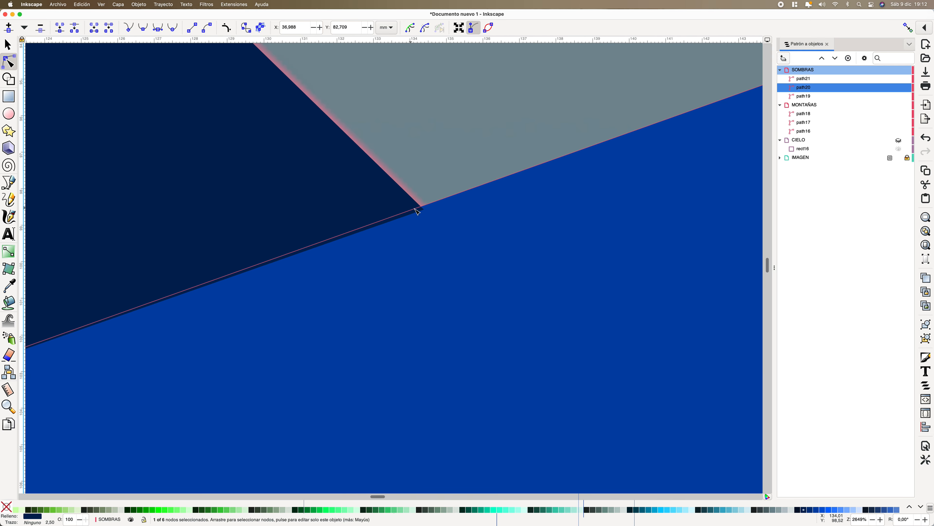
drag(423, 209, 423, 205)
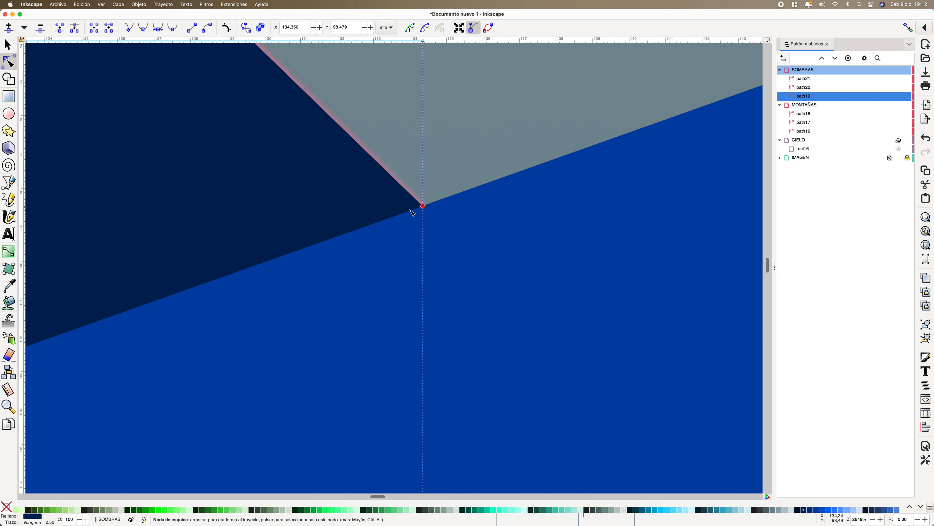
scroll(319, 242, up, 2)
scroll(319, 243, down, 1)
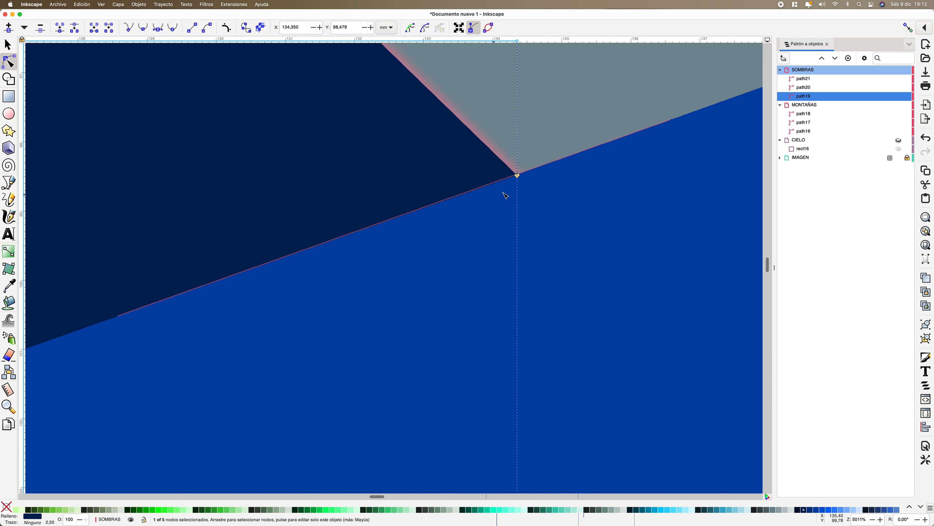
click(530, 182)
Review the alignment of all mountains and shadows across the whole page, leaving nothing selected.
scroll(515, 195, down, 8)
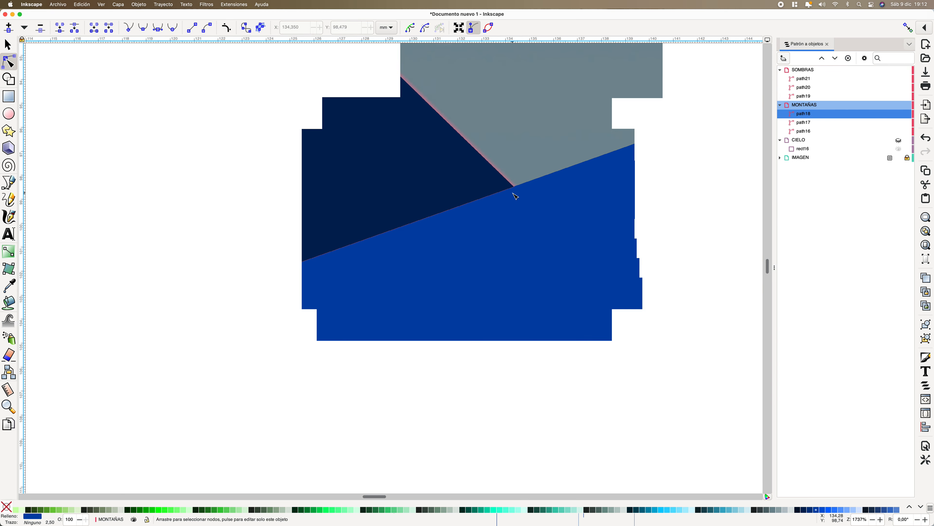
scroll(515, 196, down, 3)
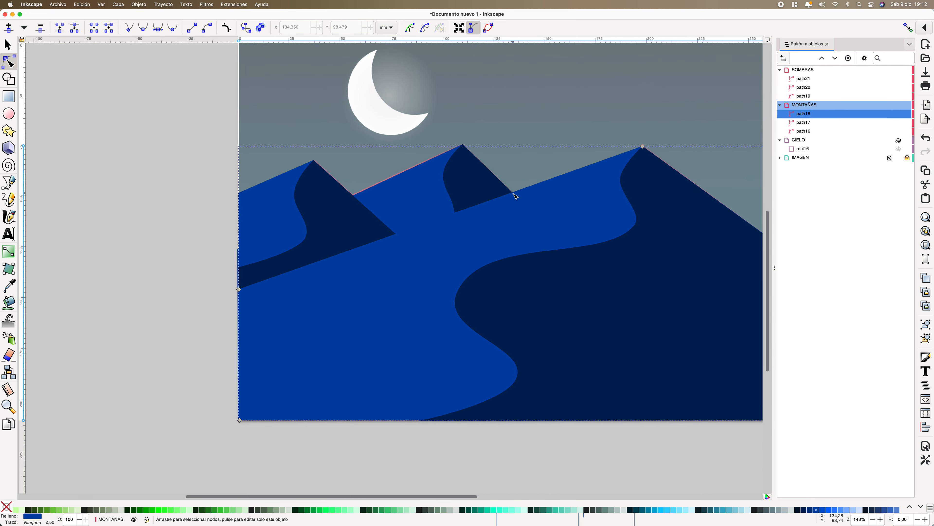
scroll(515, 195, right, 5)
scroll(441, 184, left, 5)
scroll(332, 166, up, 4)
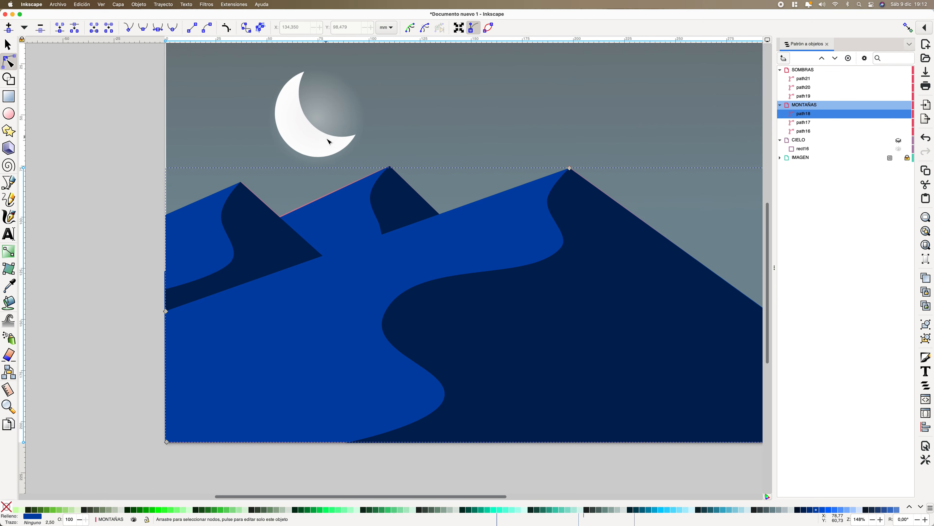
scroll(183, 121, right, 2)
scroll(184, 121, down, 2)
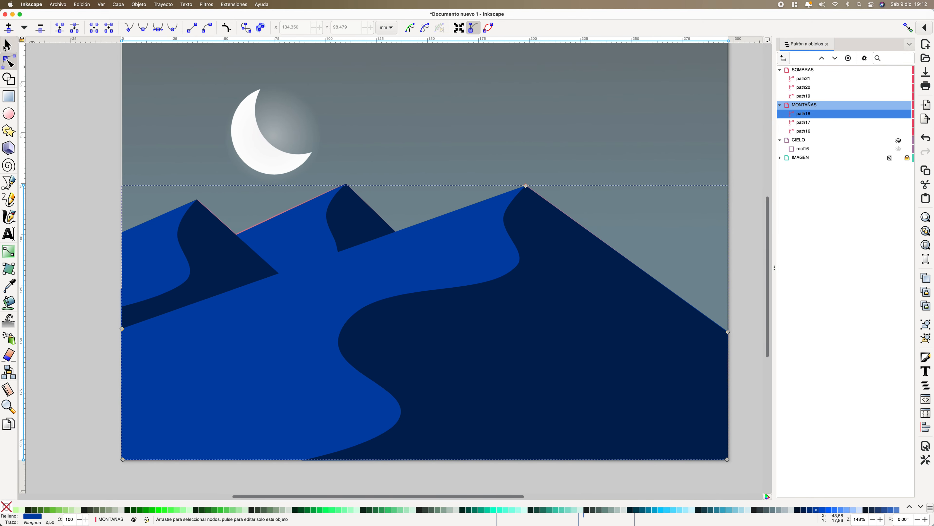
click(7, 44)
key(Escape)
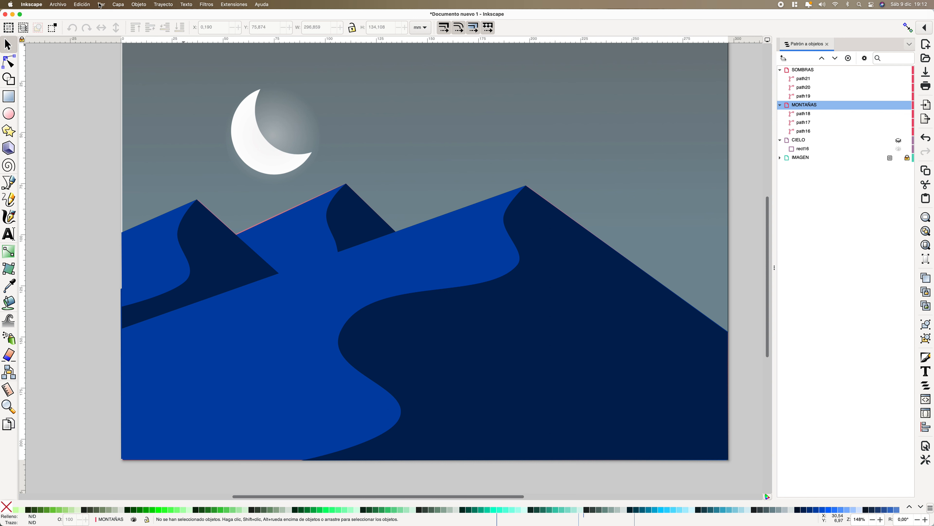
Display the fill and stroke settings and give the right mountain's shadow a linear gradient fill.
click(139, 5)
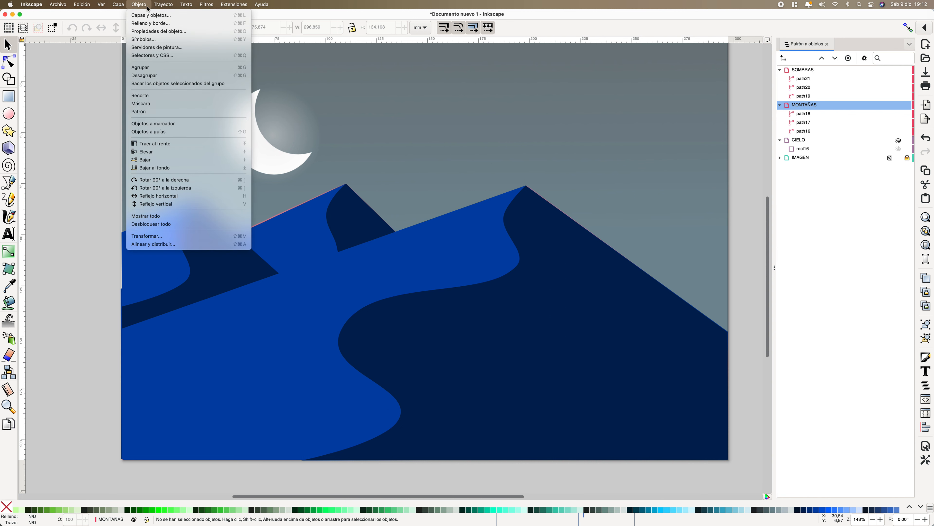
click(150, 23)
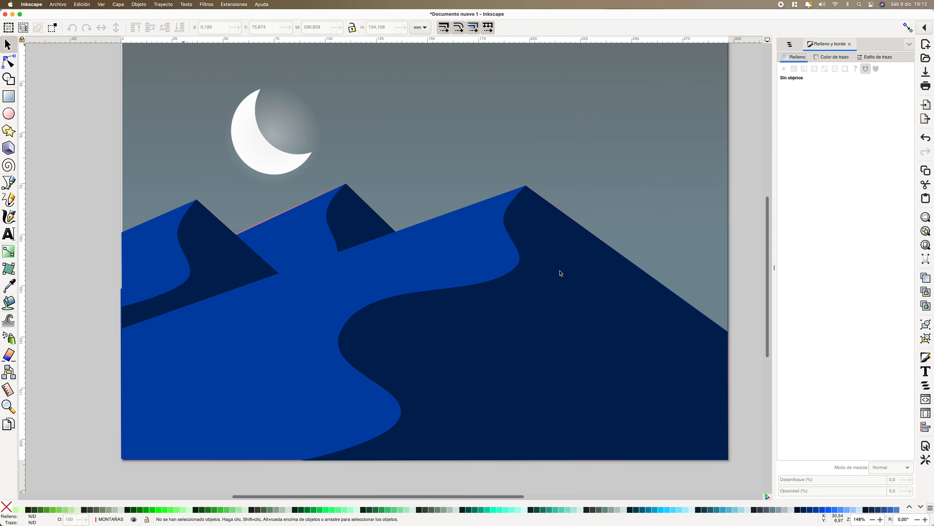
click(550, 241)
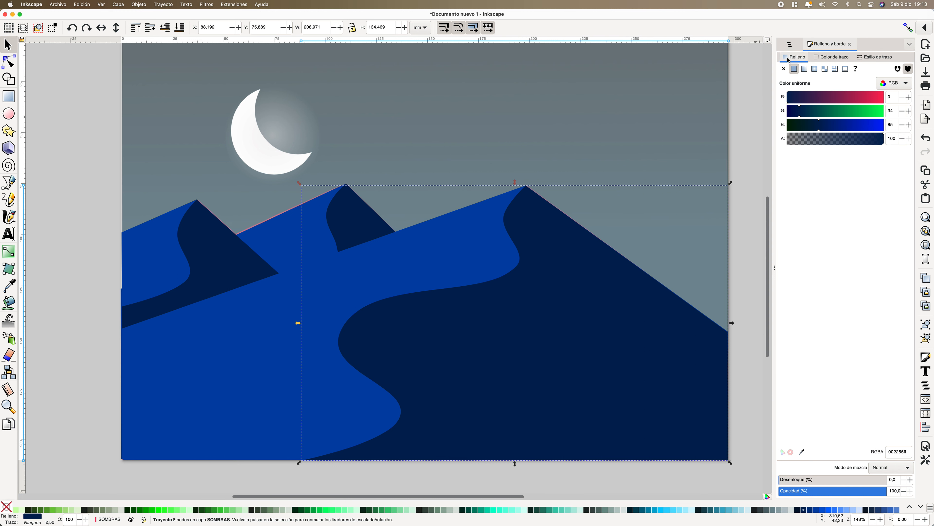
click(797, 61)
click(804, 70)
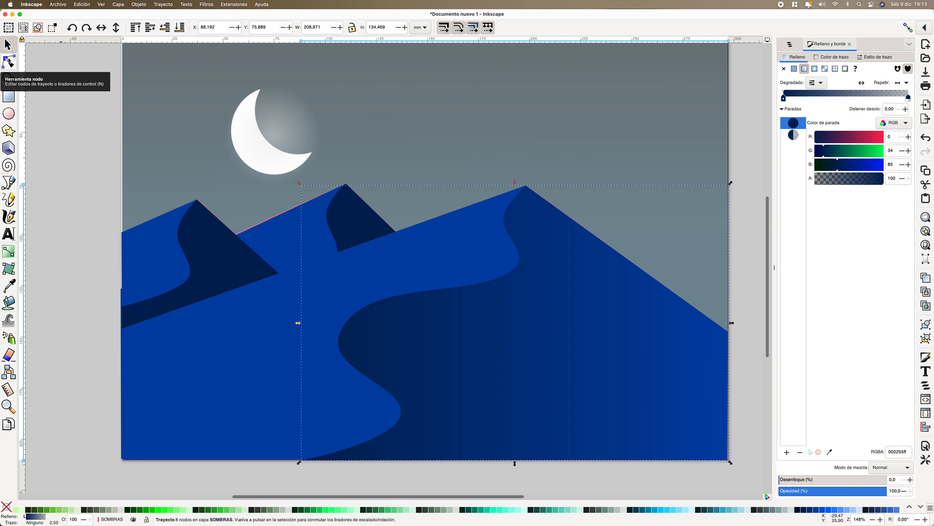
Set the right shadow's gradient to start near its upper-left curve and end just beyond the page's bottom-right corner.
click(8, 62)
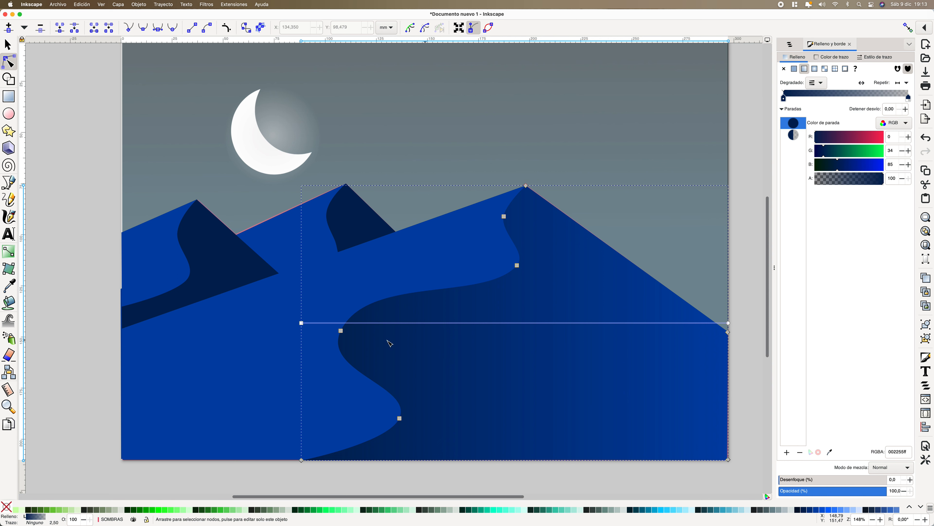
mouse_move(302, 323)
mouse_down()
mouse_move(391, 304)
mouse_move(427, 284)
mouse_up()
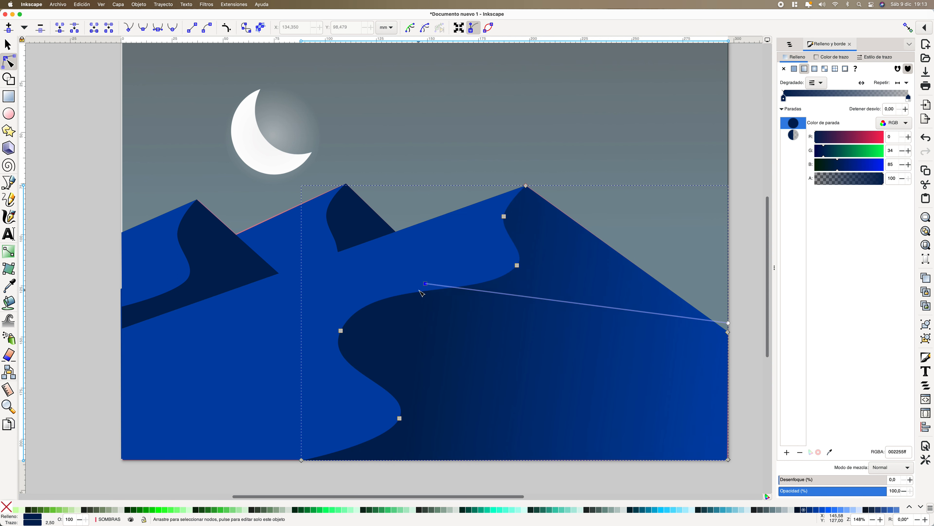
click(729, 323)
drag(728, 324, 735, 296)
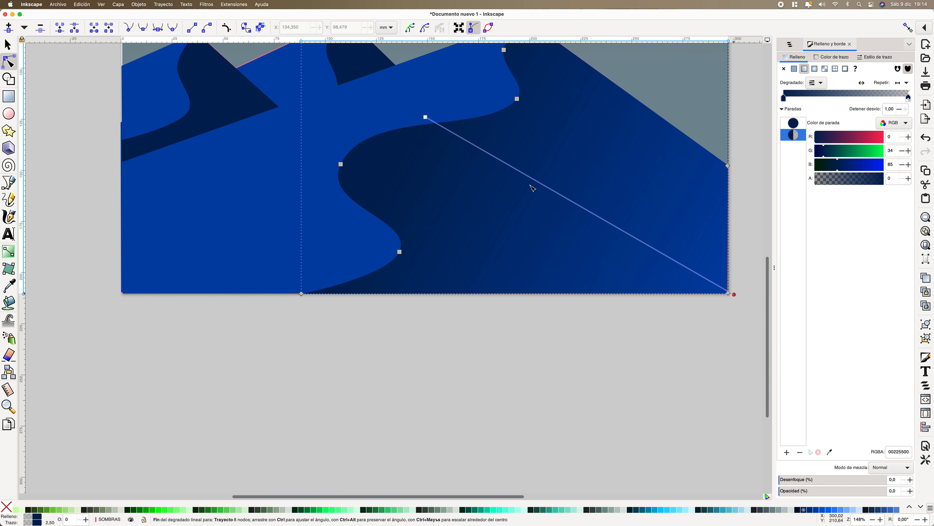
scroll(559, 205, up, 8)
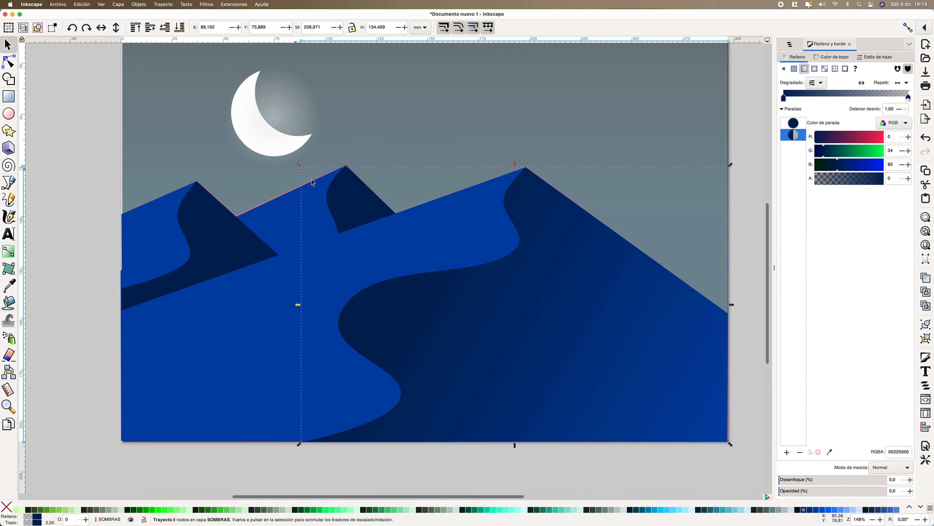
Fill the middle mountain's shadow with blue 002761 sampled from the right shadow and convert it to a linear gradient.
click(365, 202)
click(9, 285)
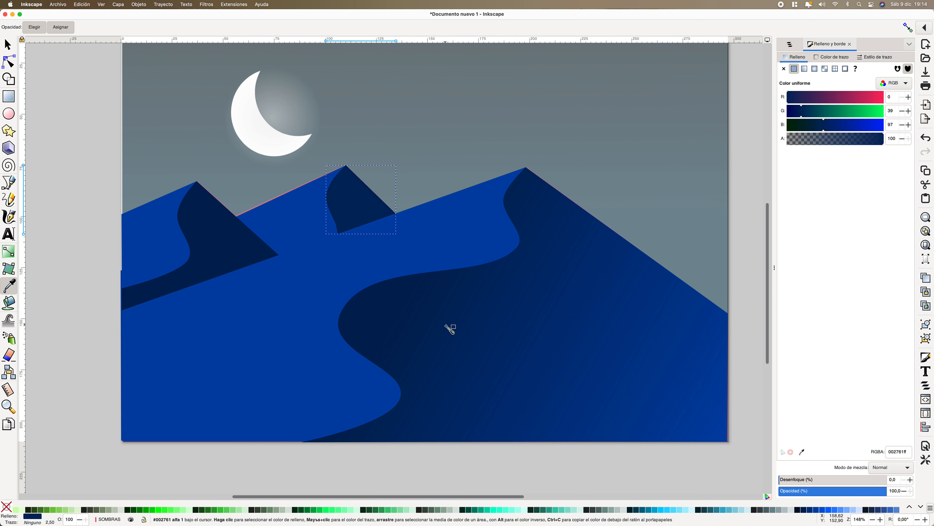
click(10, 65)
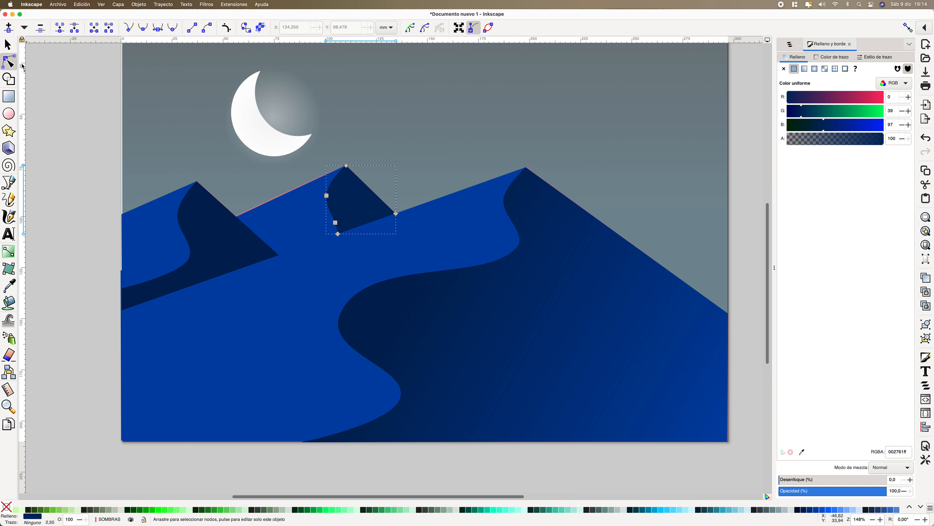
click(14, 48)
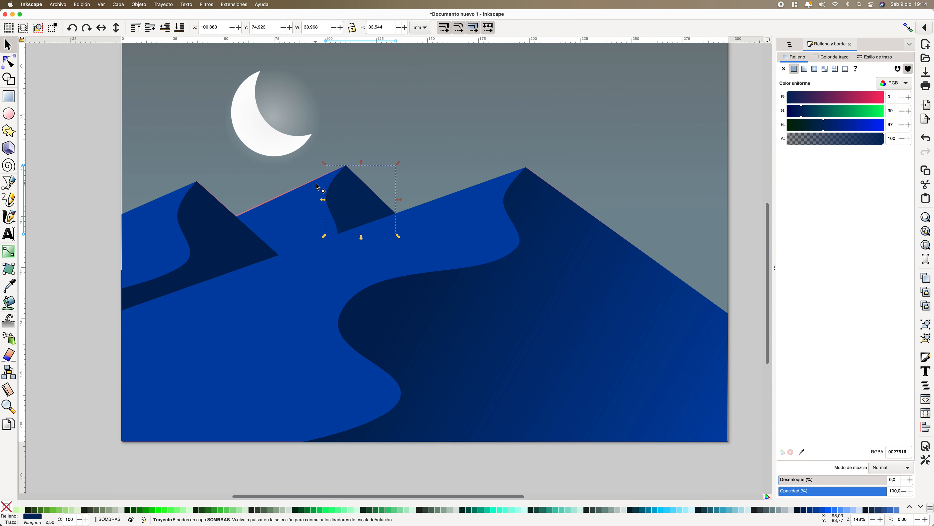
click(805, 69)
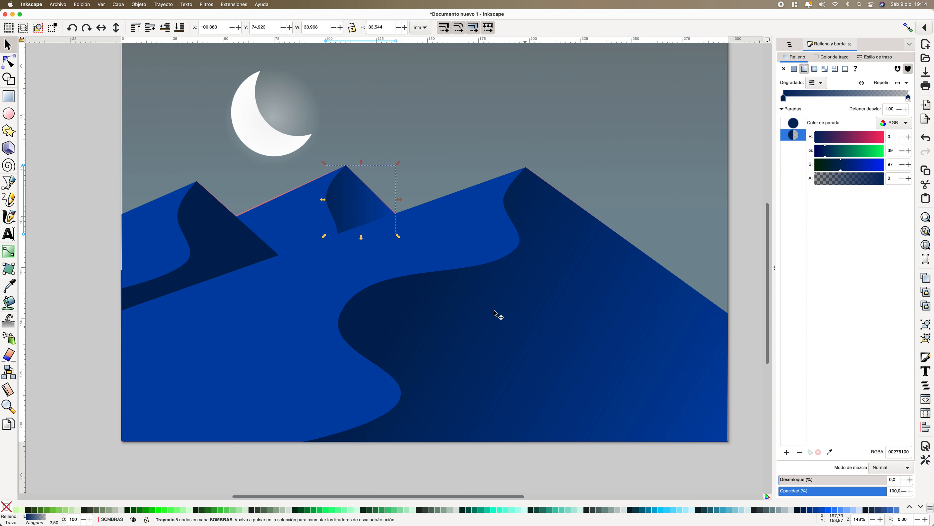
Tilt the middle shadow's gradient by lowering its end handle to just below the shadow's right corner, and deselect the shape.
click(9, 61)
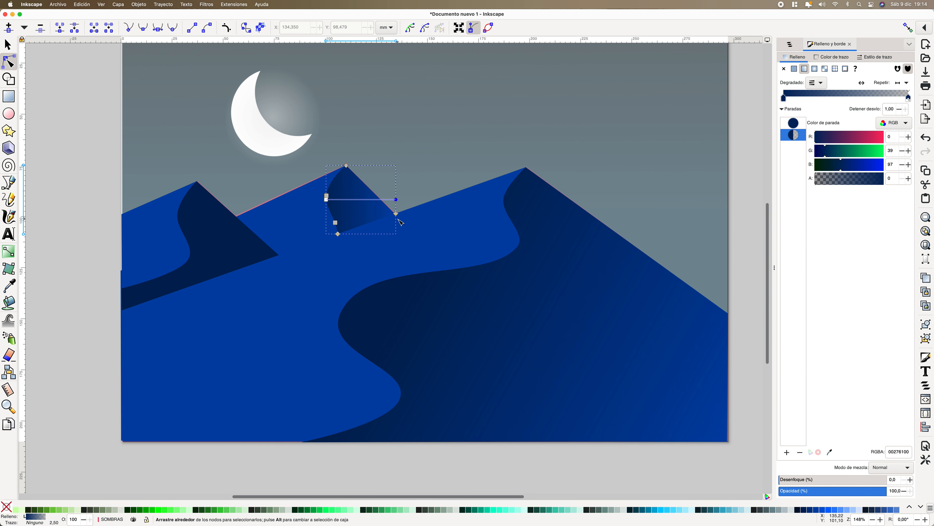
drag(396, 199, 397, 223)
key(s)
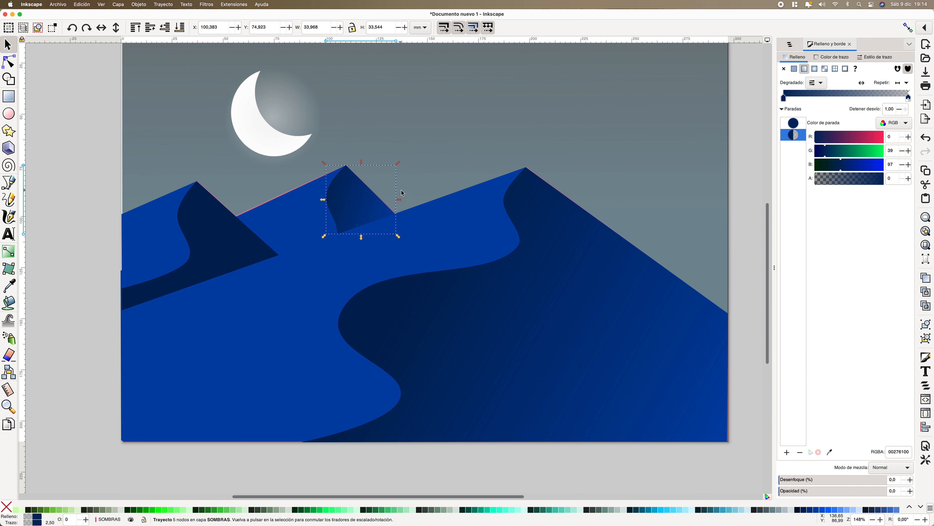
key(Escape)
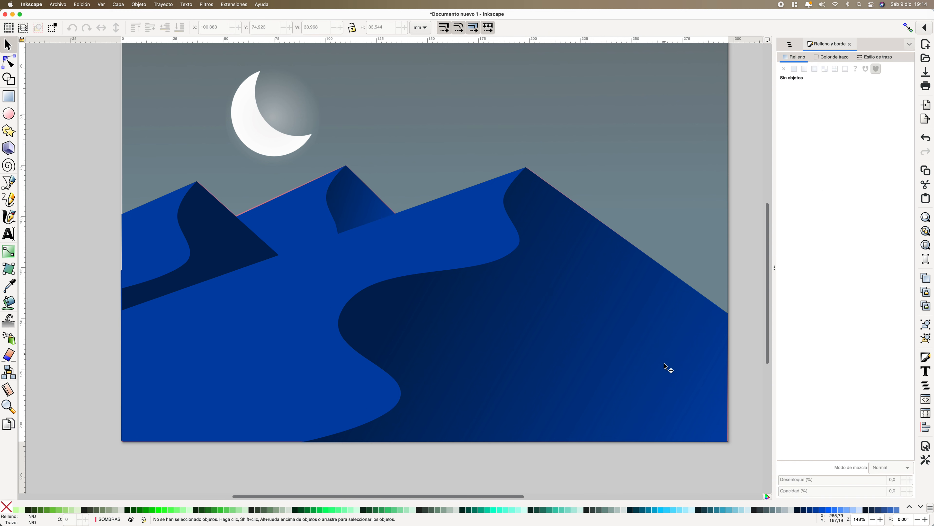
Apply a linear gradient fill to the left mountain's shadow.
click(219, 242)
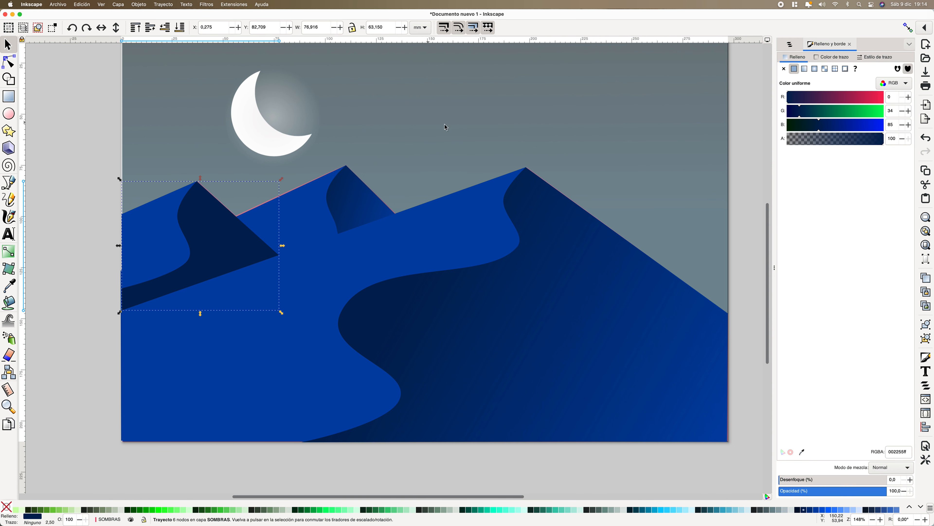
click(805, 69)
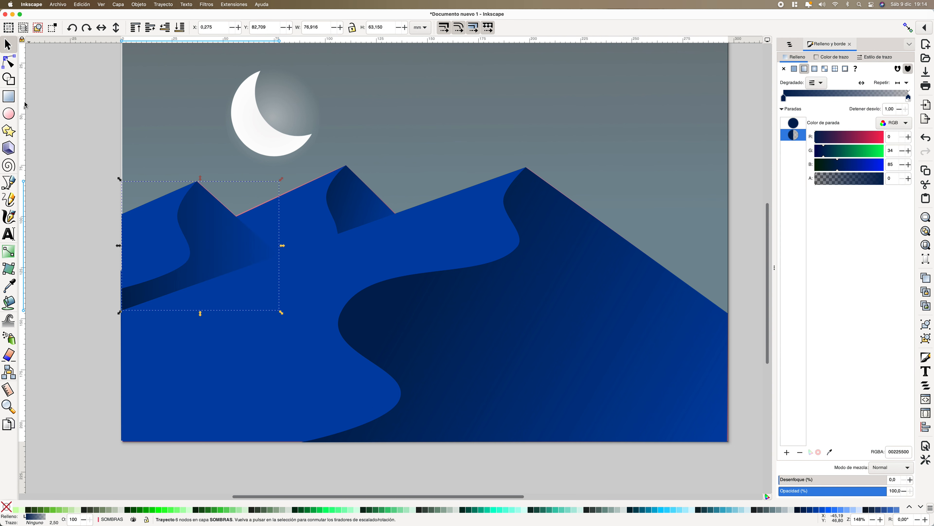
Angle the left shadow's gradient from inside the left mountain's lit face to below and beyond the shadow's right tip, and deselect it.
click(9, 64)
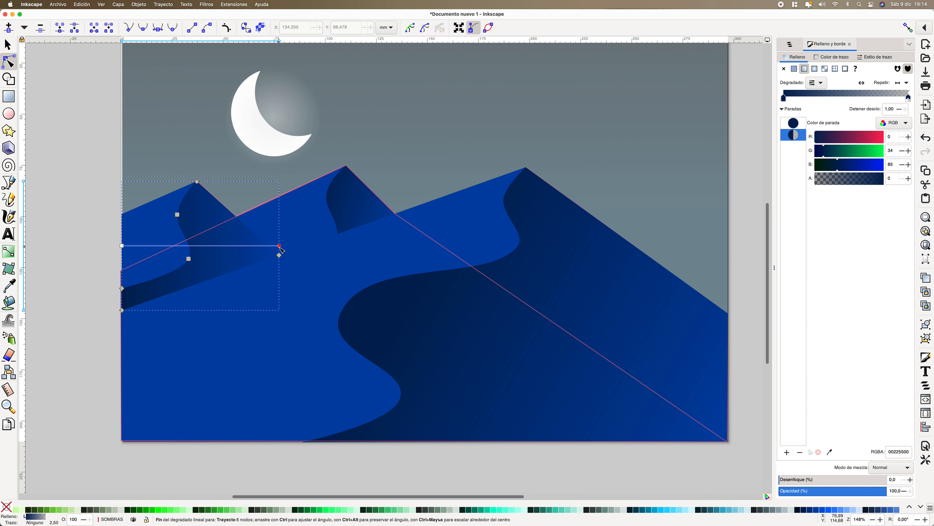
drag(279, 246, 309, 298)
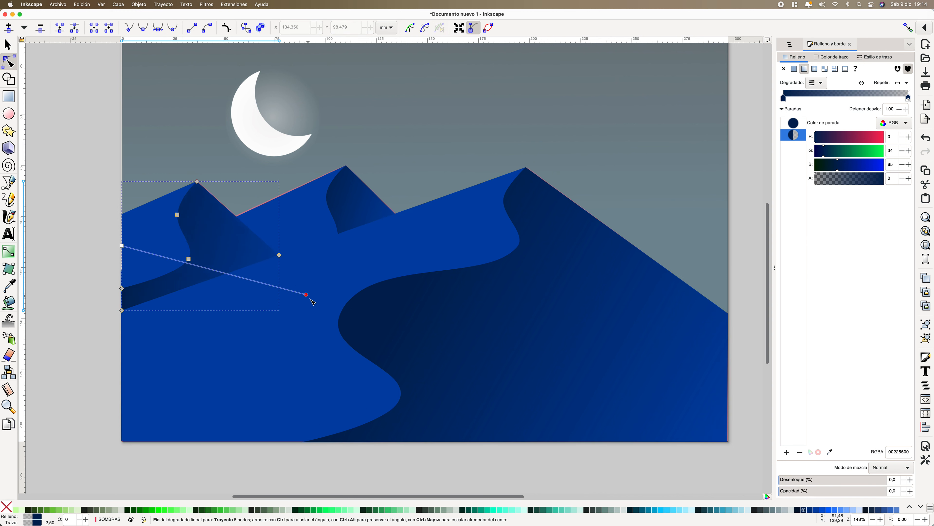
click(122, 246)
drag(121, 245, 145, 221)
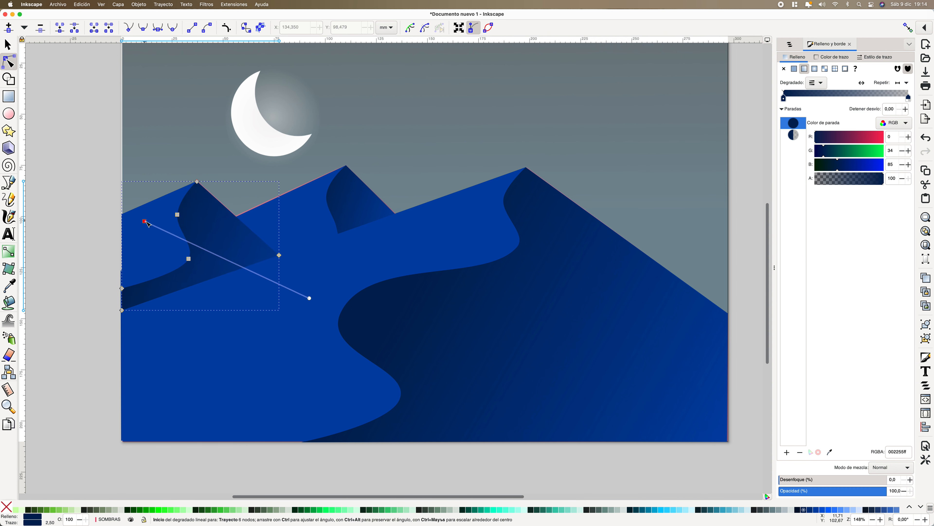
click(14, 46)
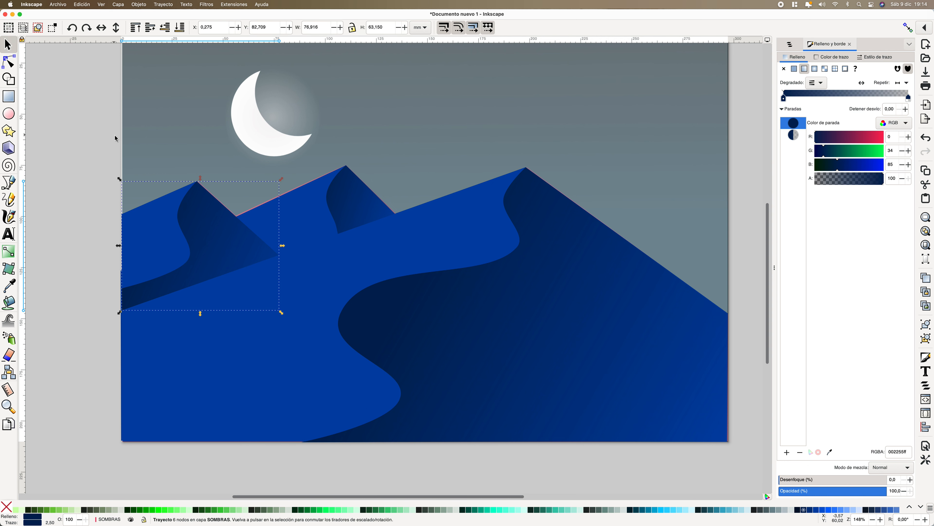
click(649, 217)
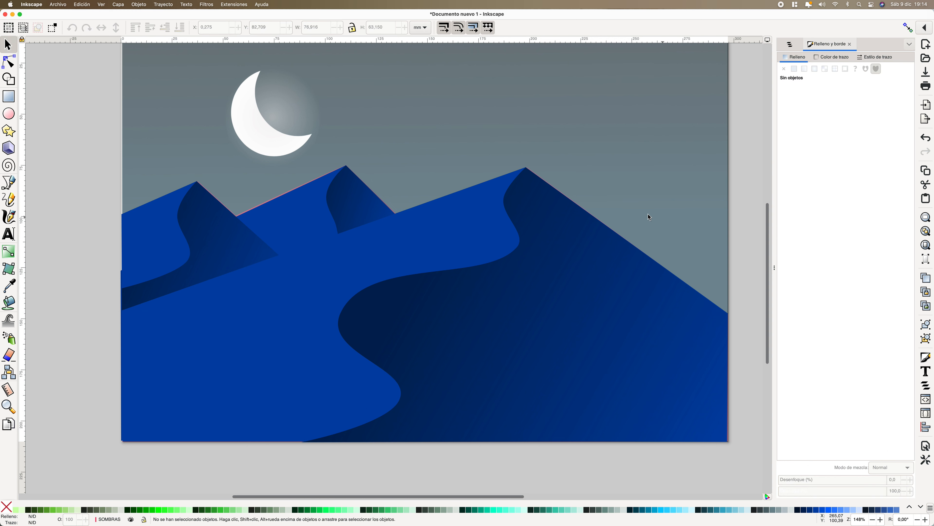
Make the CIELO layer visible again and clear the mountain selection.
click(569, 205)
scroll(573, 208, down, 3)
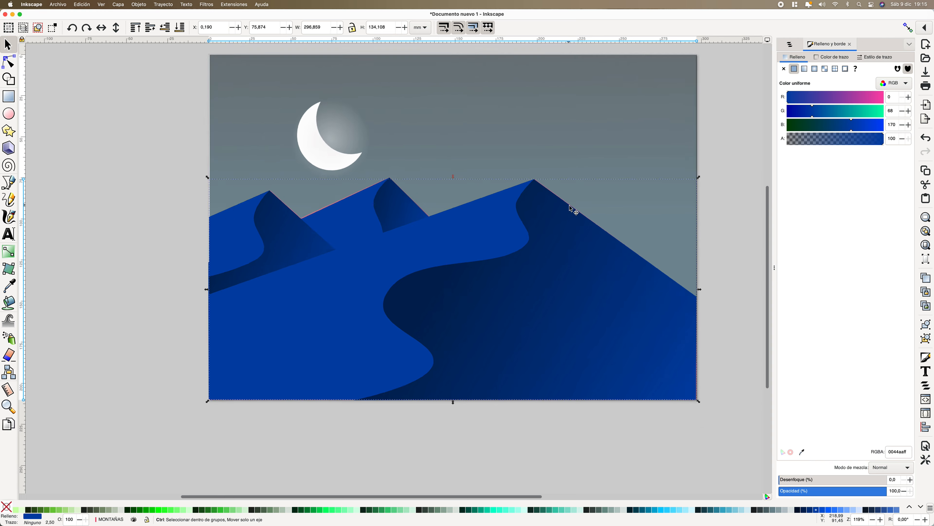
click(789, 44)
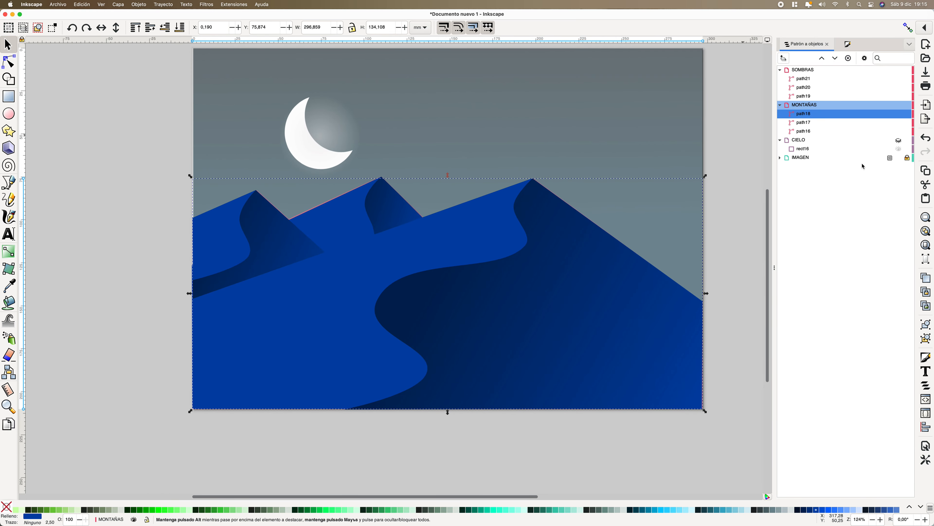
click(898, 140)
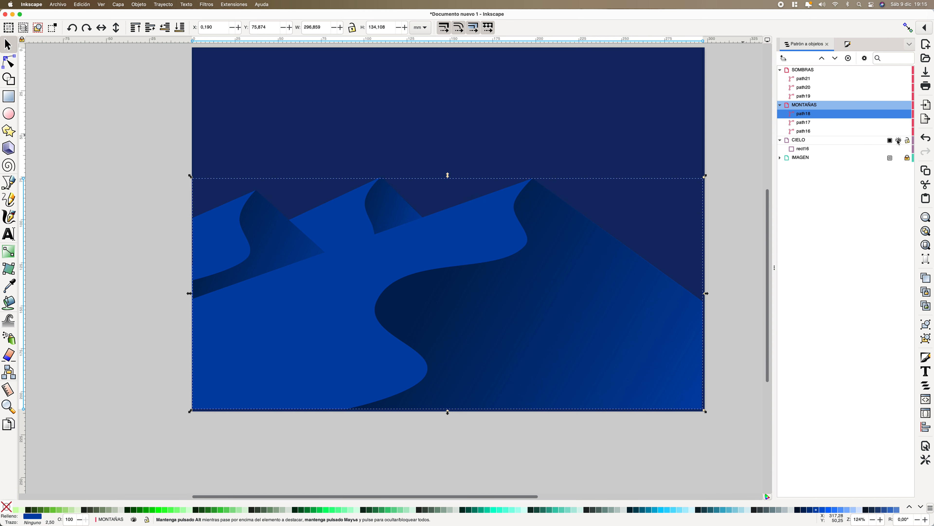
scroll(550, 161, up, 5)
scroll(399, 174, down, 3)
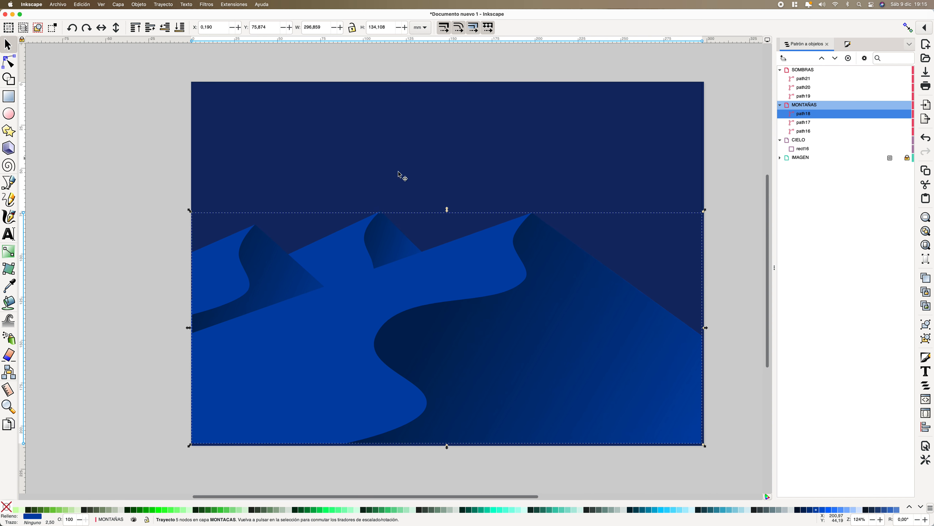
click(107, 235)
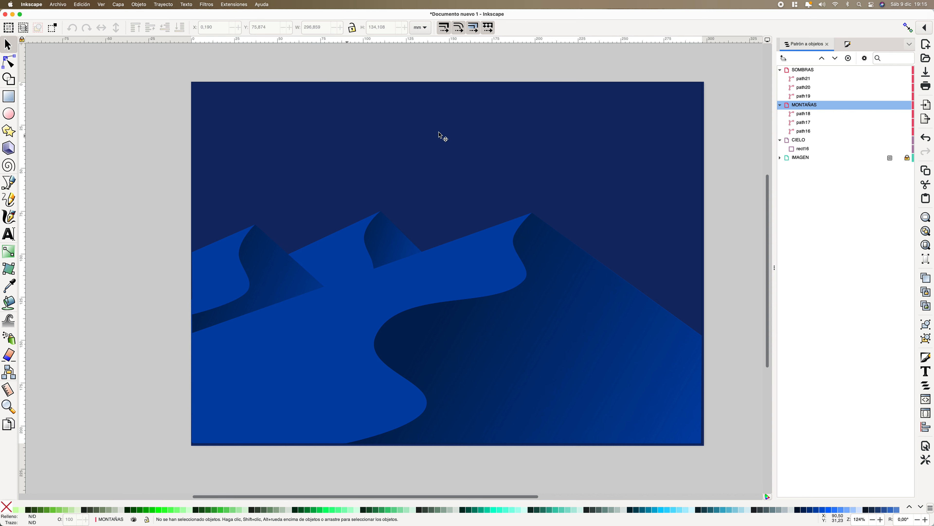
Apply a linear gradient fill to the sky rectangle.
click(508, 119)
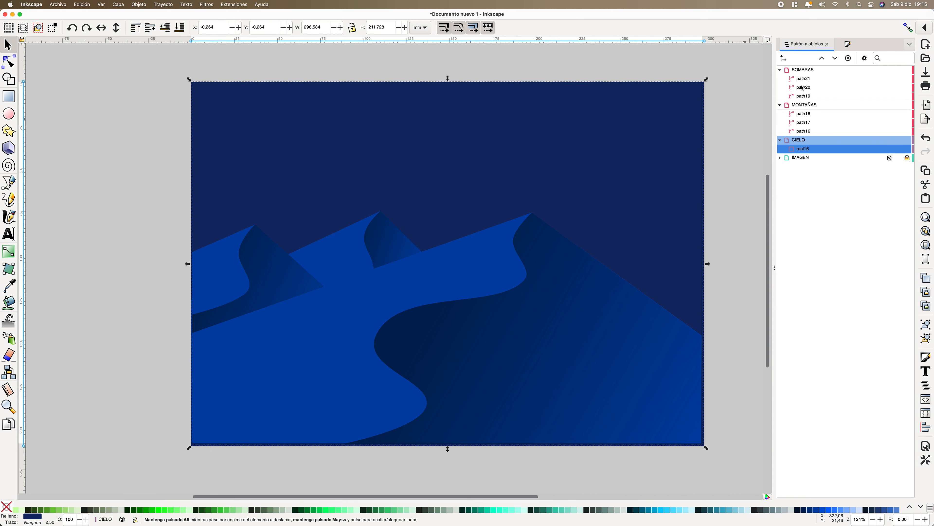
click(849, 45)
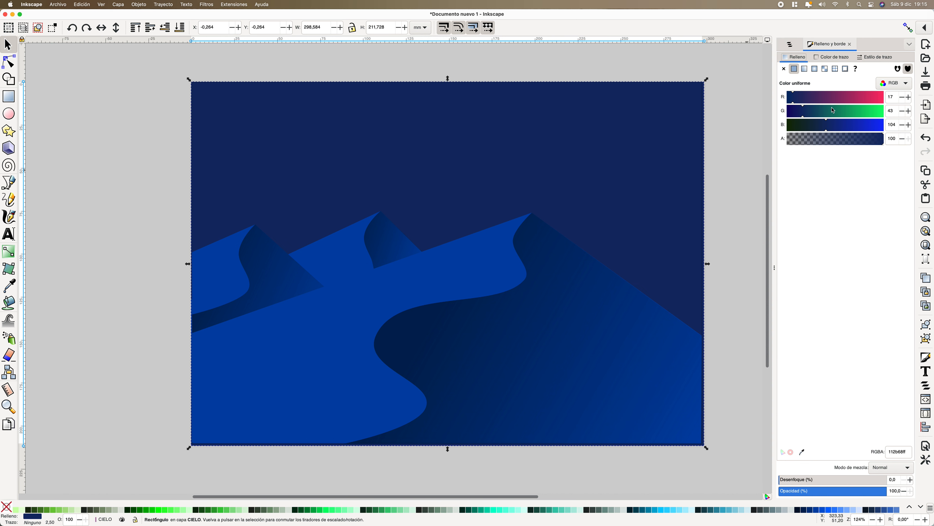
click(806, 68)
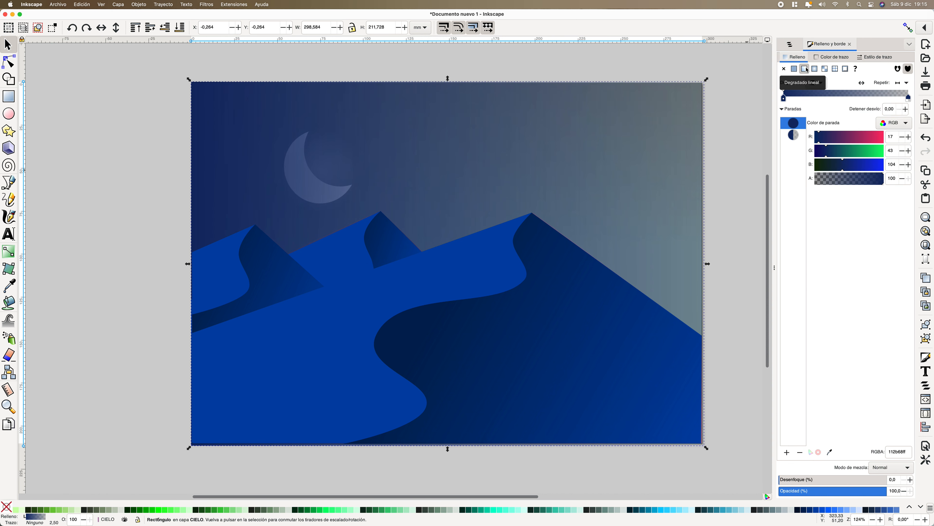
Set the sky gradient's end stop to purple with R 68, G 43, B 174 and 100 alpha.
click(908, 98)
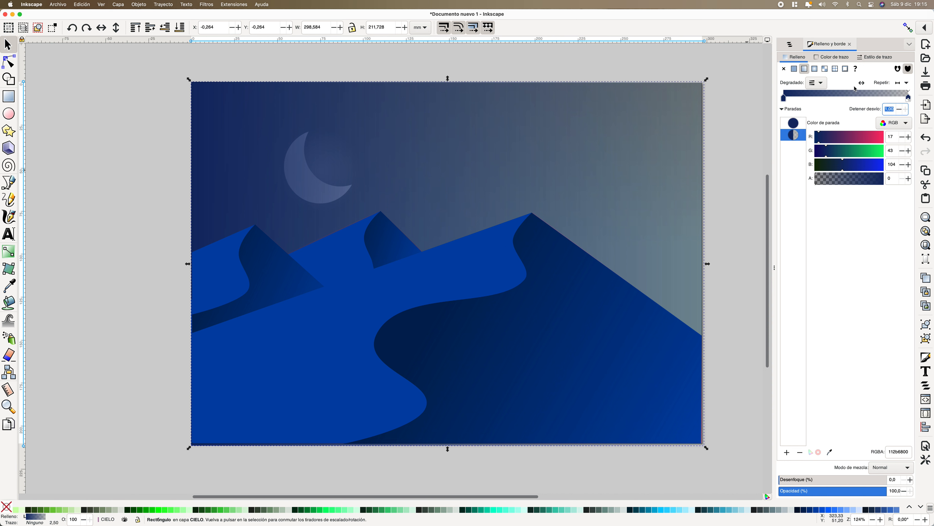
click(824, 85)
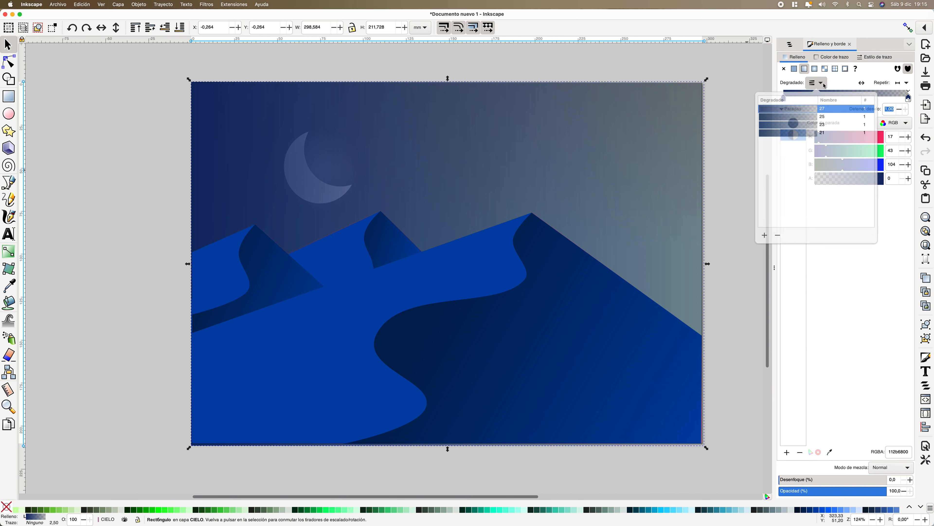
click(847, 82)
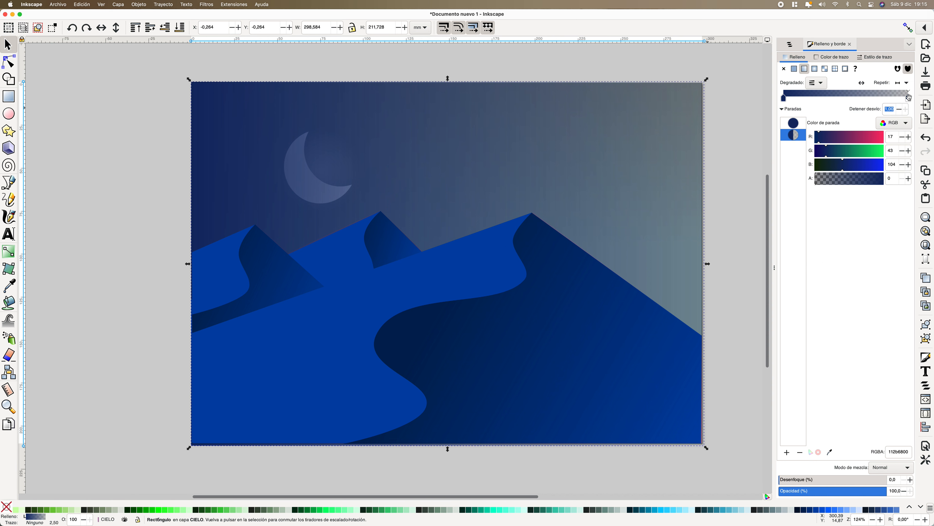
drag(857, 181, 870, 168)
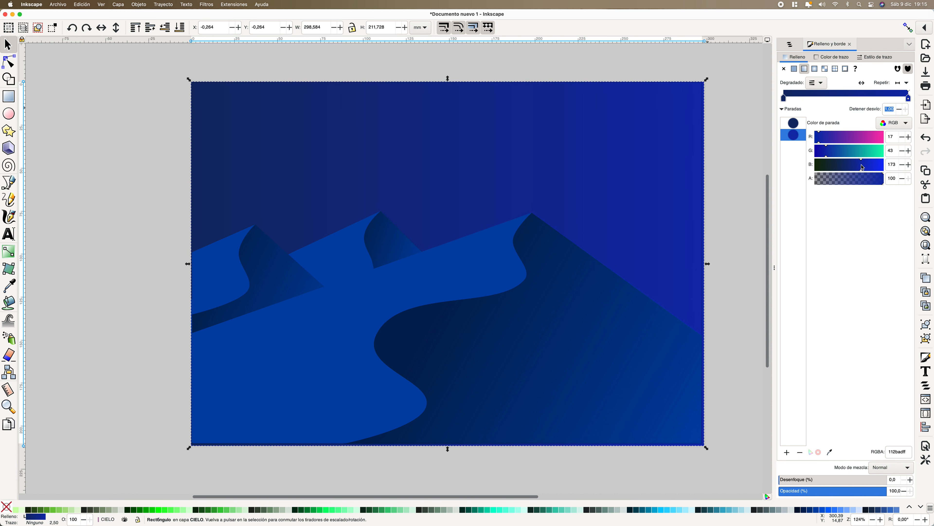
click(830, 139)
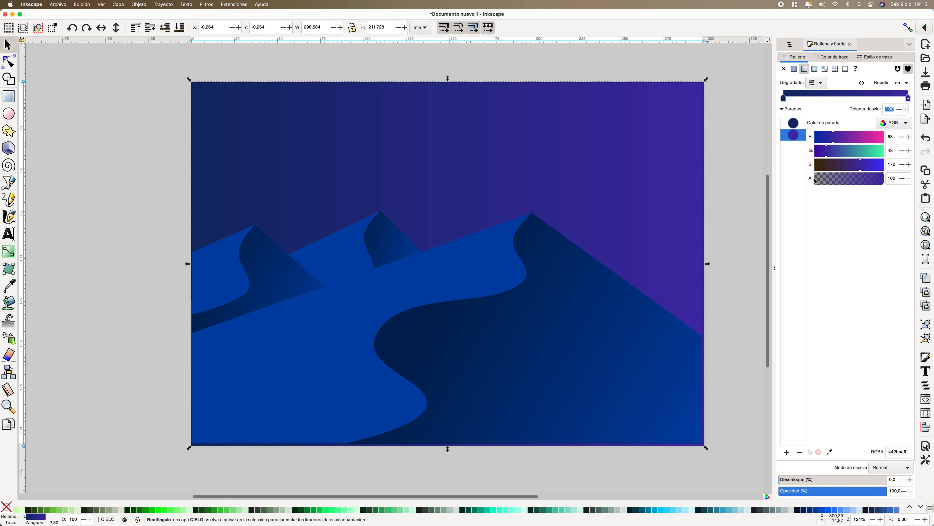
drag(840, 183, 890, 182)
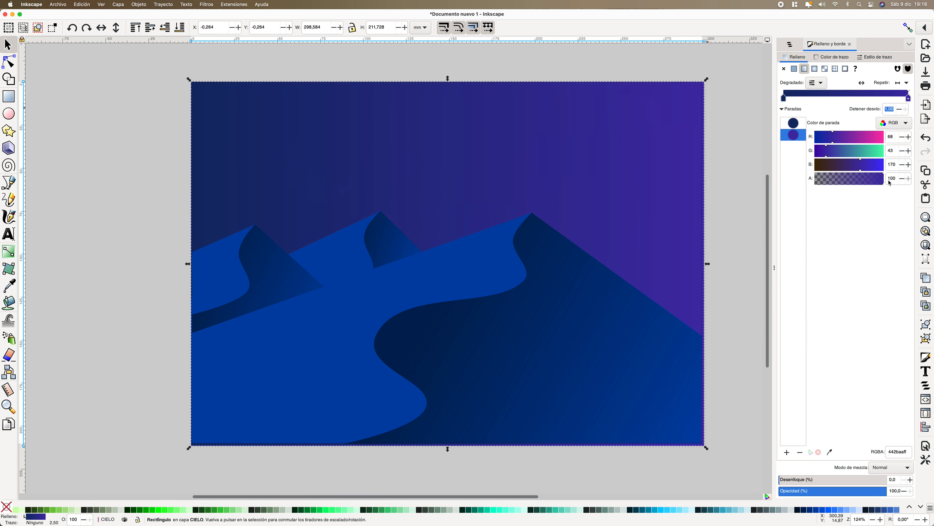
click(910, 182)
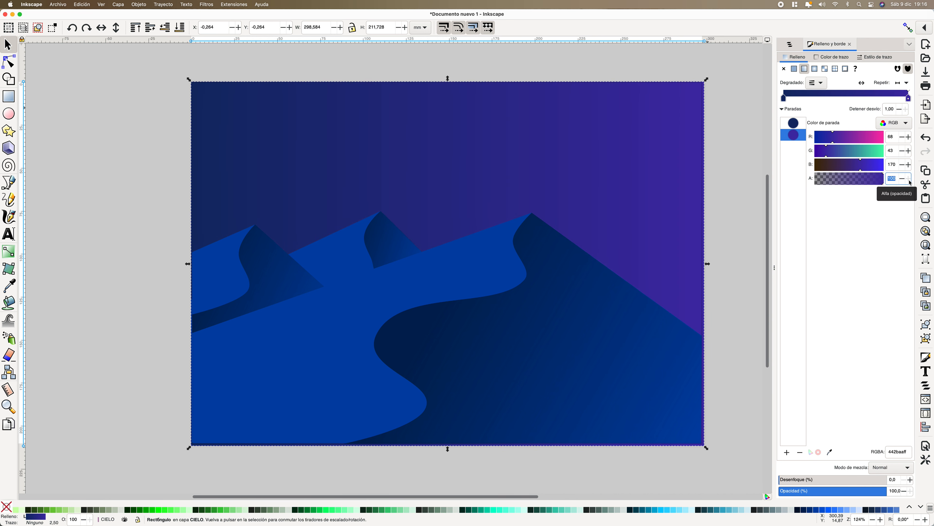
drag(862, 169, 860, 169)
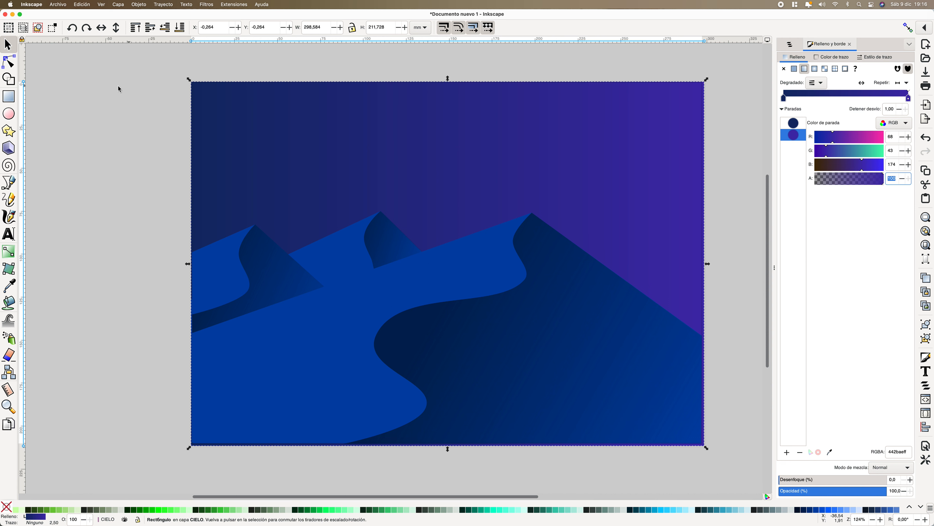
Turn the sky gradient vertical, starting near the page's top edge and ending behind the dunes around mid-page, and deselect the sky.
click(17, 63)
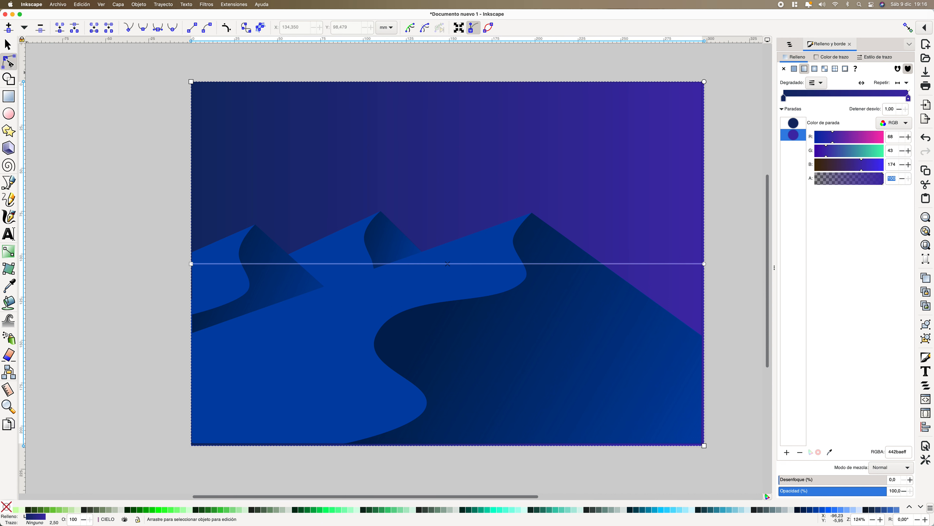
click(191, 264)
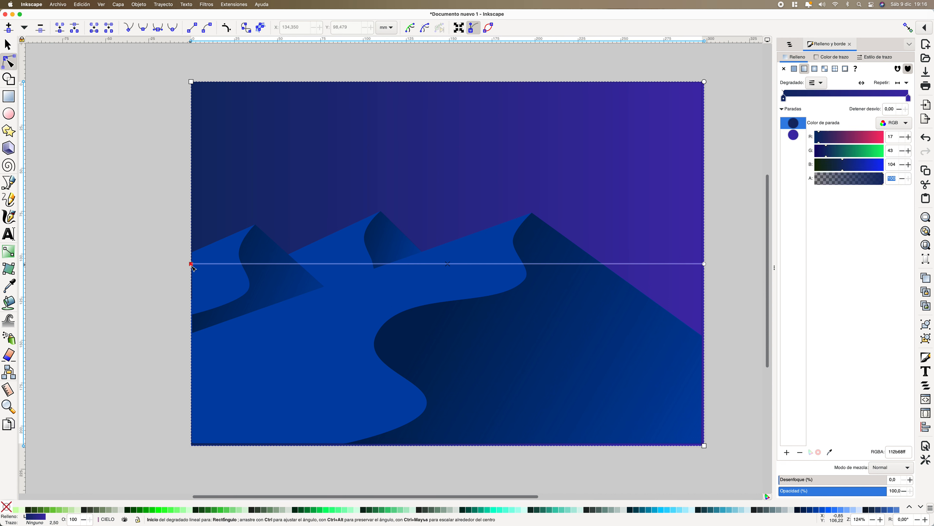
drag(200, 252, 411, 102)
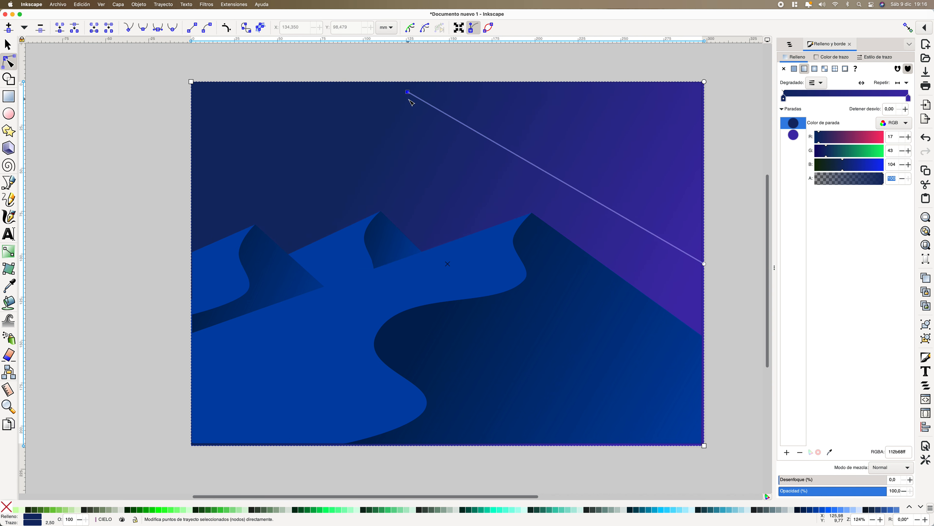
drag(704, 264, 411, 297)
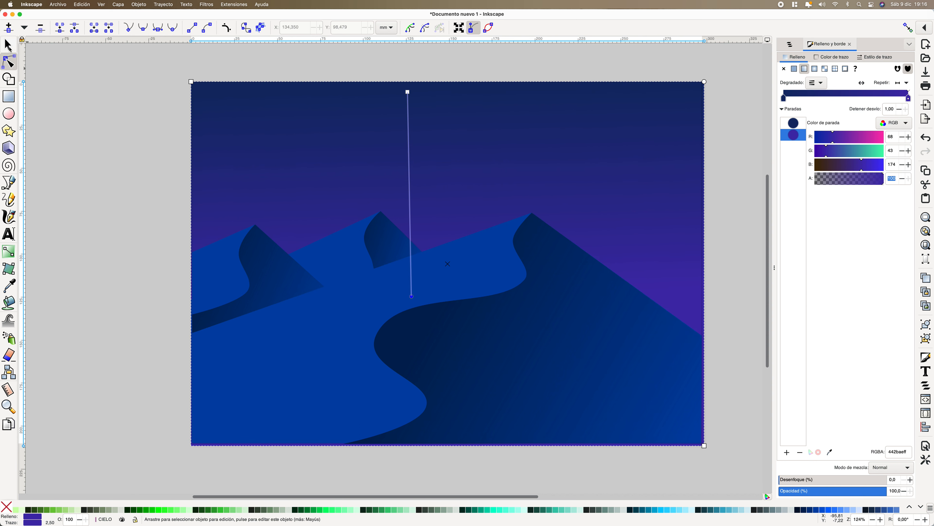
click(8, 45)
key(Escape)
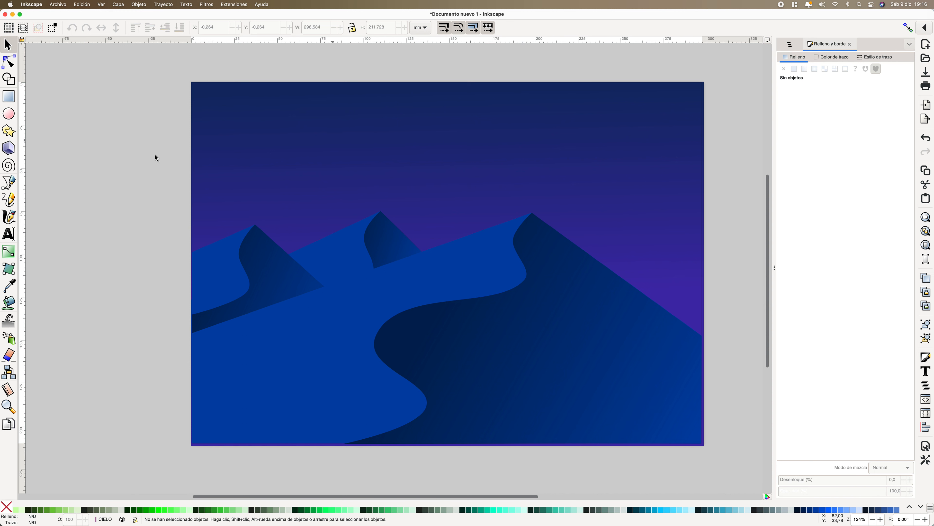
Draw a moon circle about 75 mm across above the middle mountain, fill it with light grey b7c4c8 and deselect it.
click(9, 113)
mouse_move(291, 126)
mouse_down()
mouse_move(326, 168)
mouse_move(425, 216)
mouse_move(413, 238)
mouse_move(432, 252)
mouse_move(406, 258)
mouse_up()
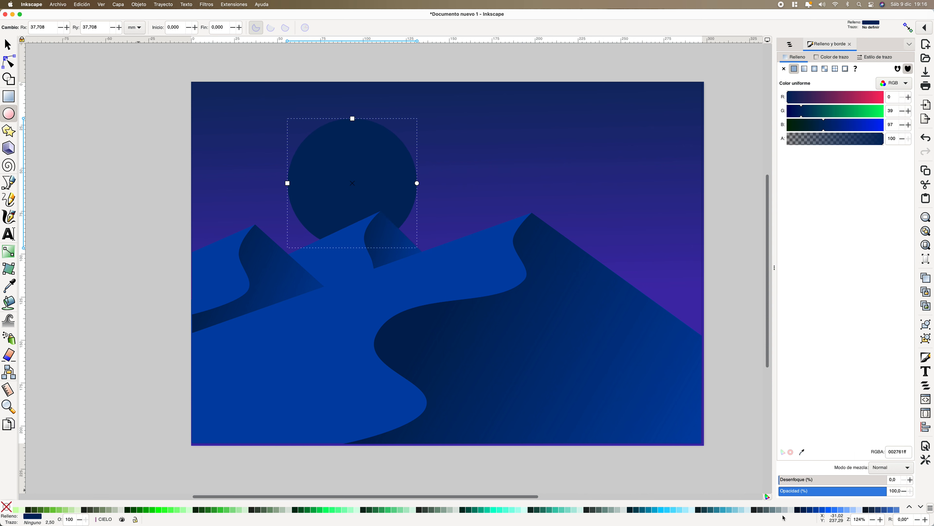
click(792, 510)
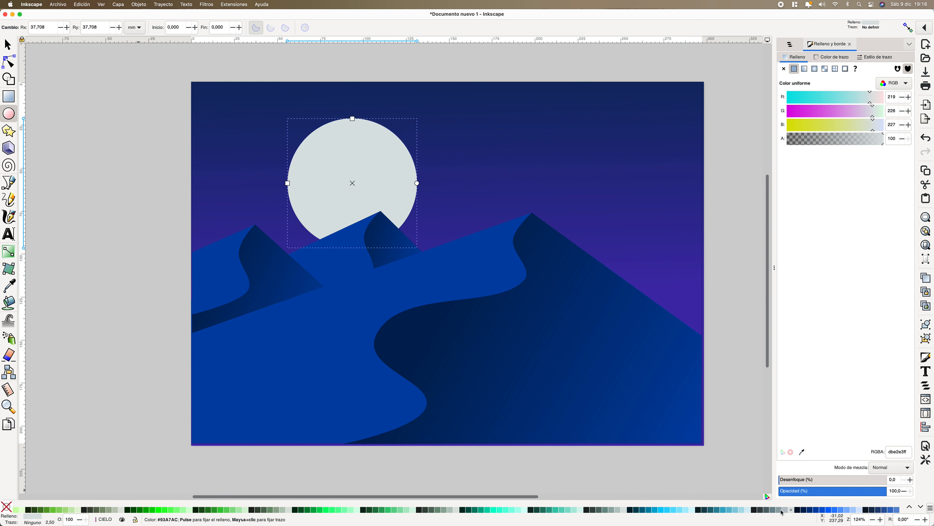
click(782, 510)
click(786, 510)
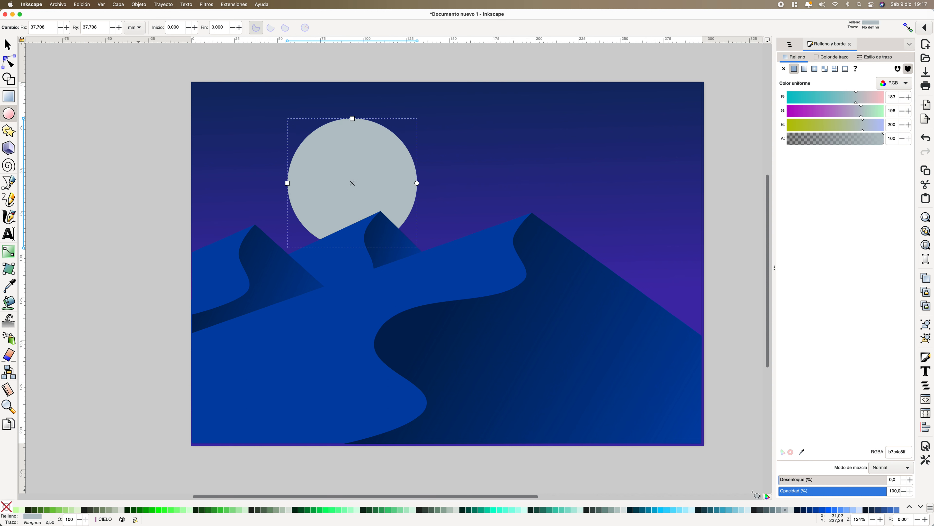
click(7, 45)
click(94, 179)
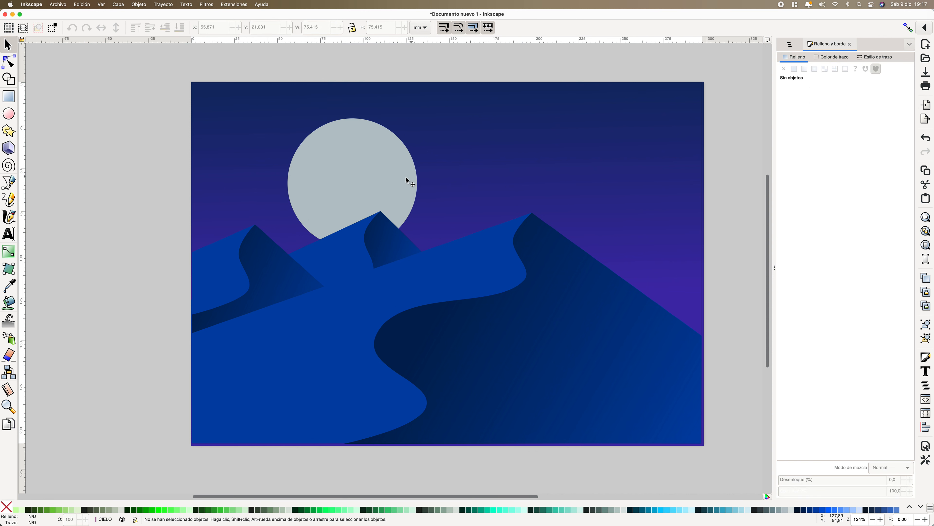
Move the moon circle so it sits between the left and middle mountain peaks, partly hidden behind them.
mouse_move(386, 171)
mouse_down()
mouse_move(418, 193)
mouse_move(456, 198)
mouse_up()
click(789, 44)
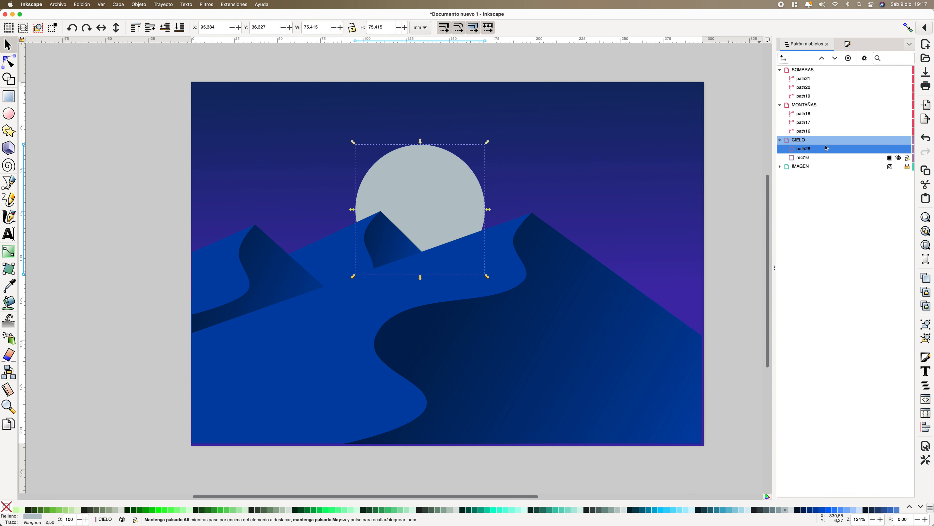
drag(456, 197, 415, 209)
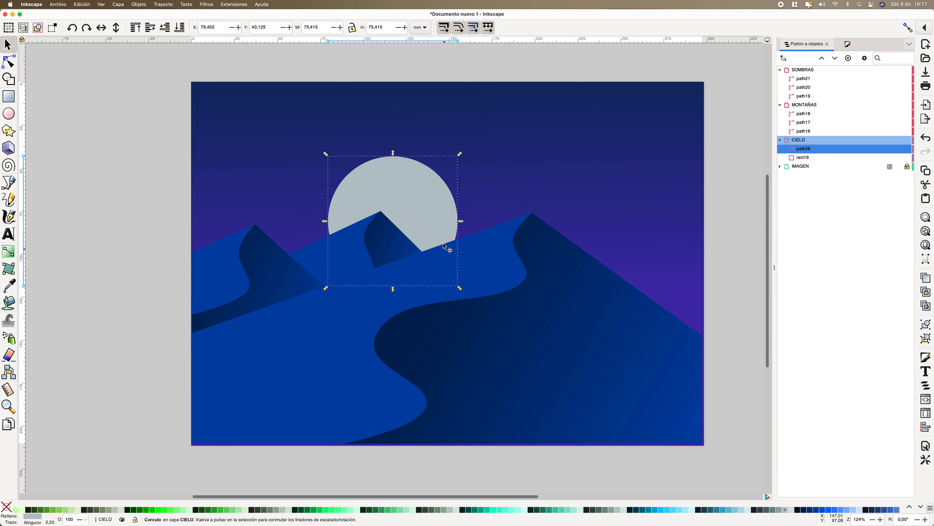
drag(423, 220, 332, 207)
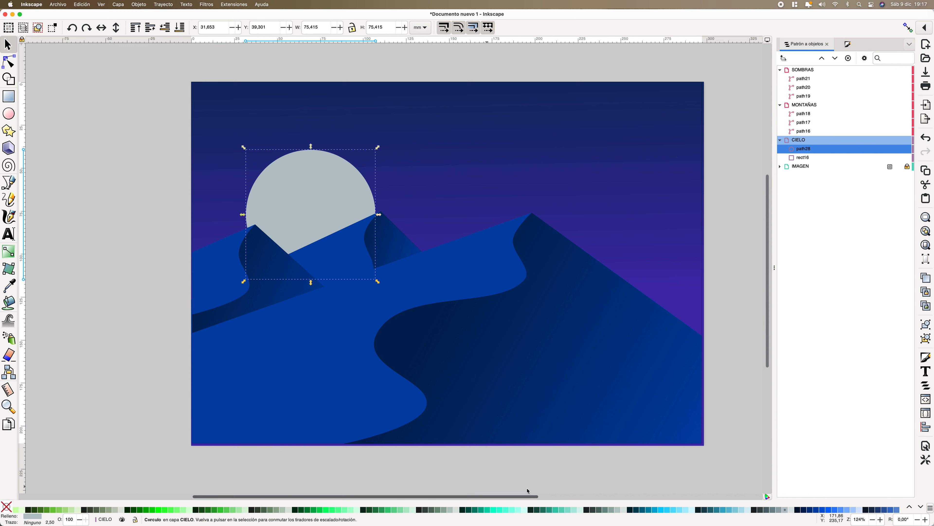
click(565, 185)
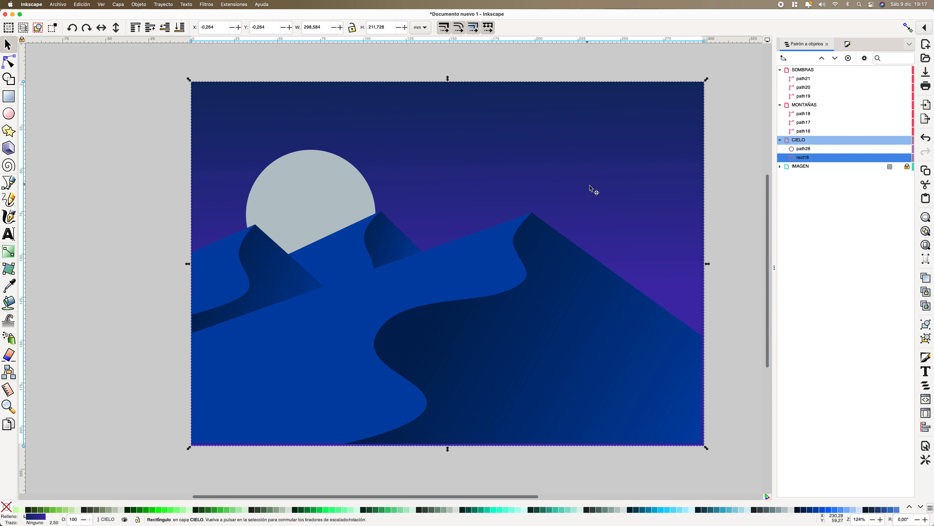
scroll(382, 246, up, 1)
scroll(382, 247, down, 5)
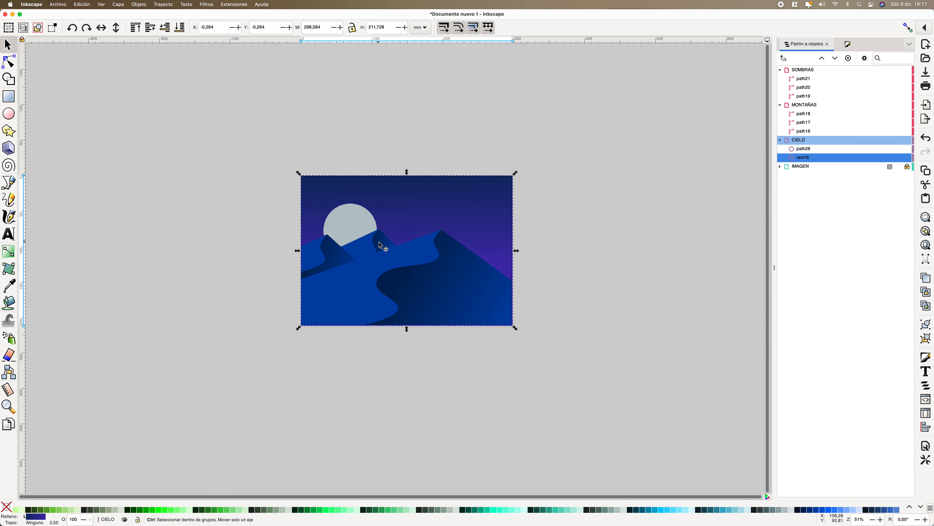
Recolour the moon circle with a very pale cyan palette swatch and deselect it.
click(346, 214)
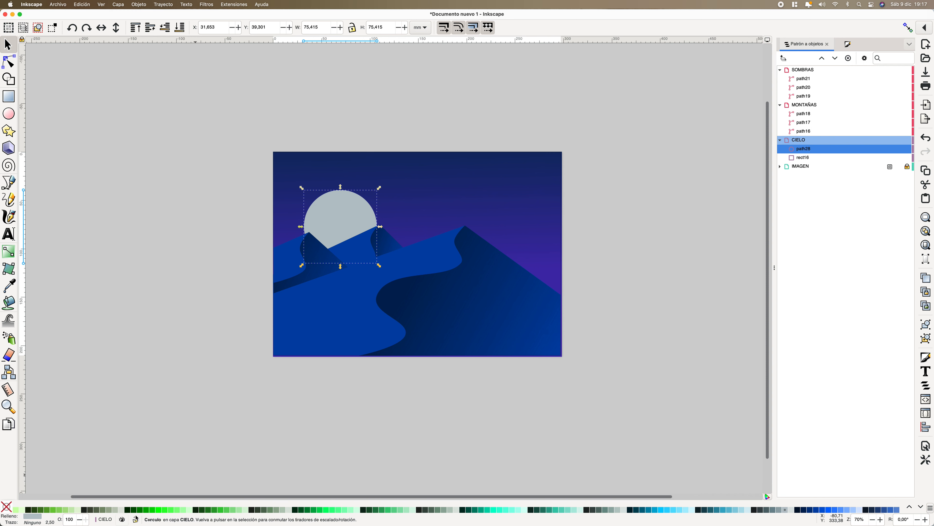
click(691, 510)
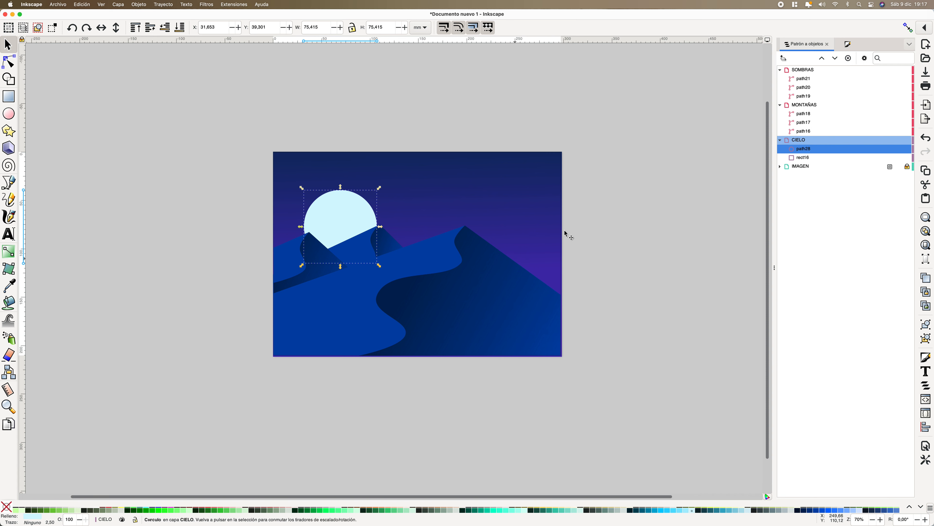
click(574, 232)
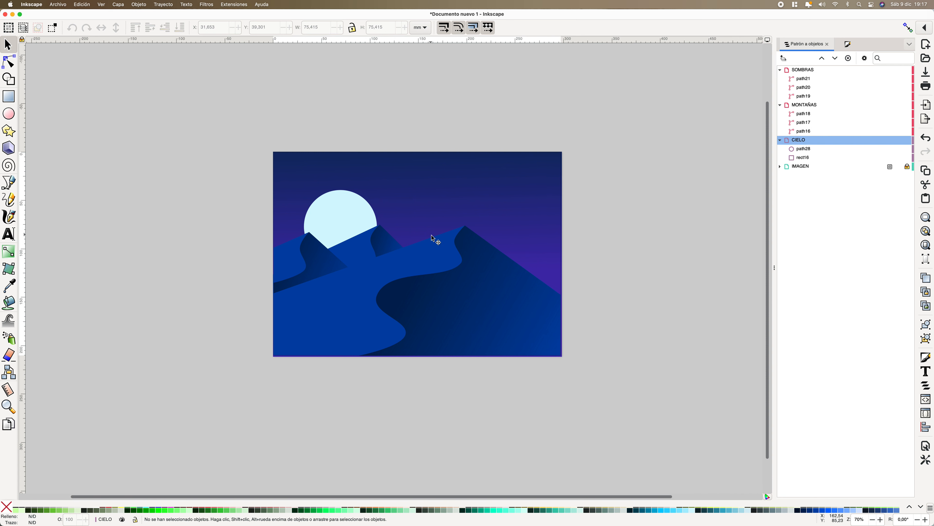